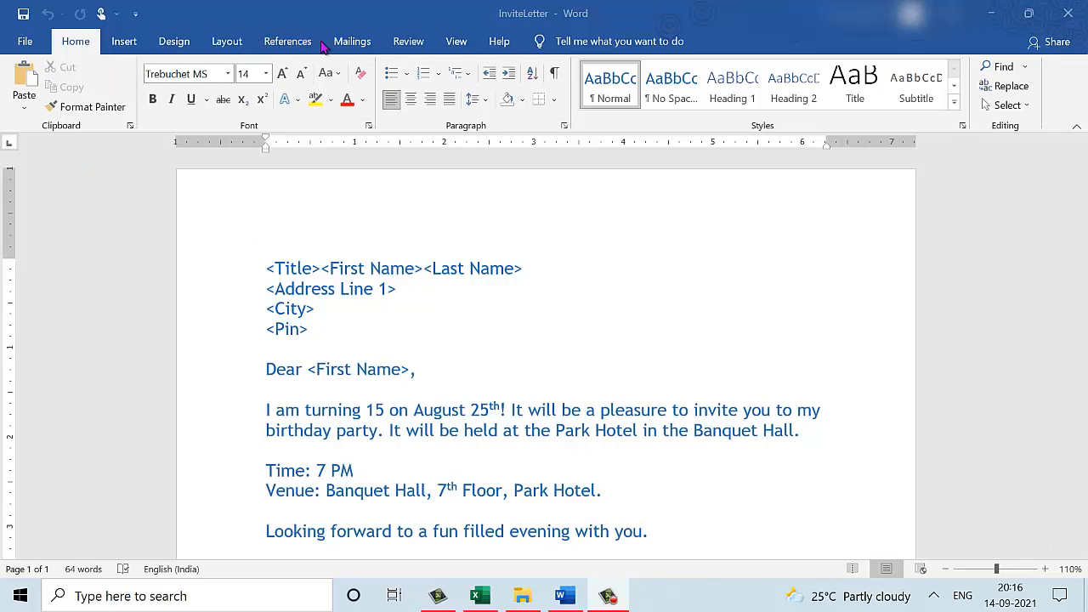
Step: Examine the Start Mail Merge and Select Recipients options and the AddressList workbook in Excel
{"action": "left_click", "coordinate": [354, 45]}
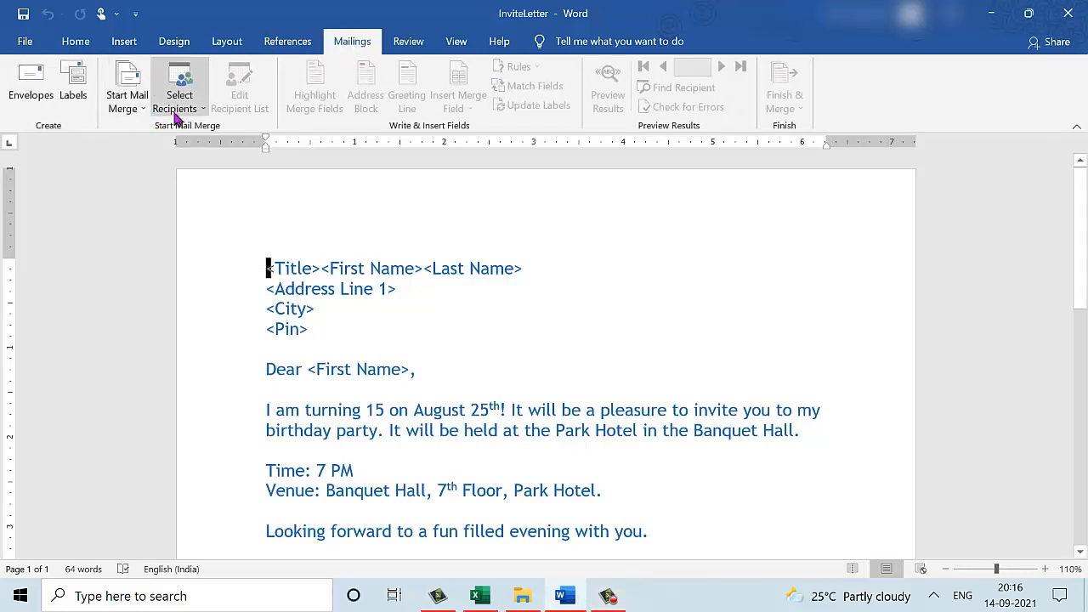
{"action": "left_click", "coordinate": [122, 105]}
{"action": "left_click", "coordinate": [185, 107]}
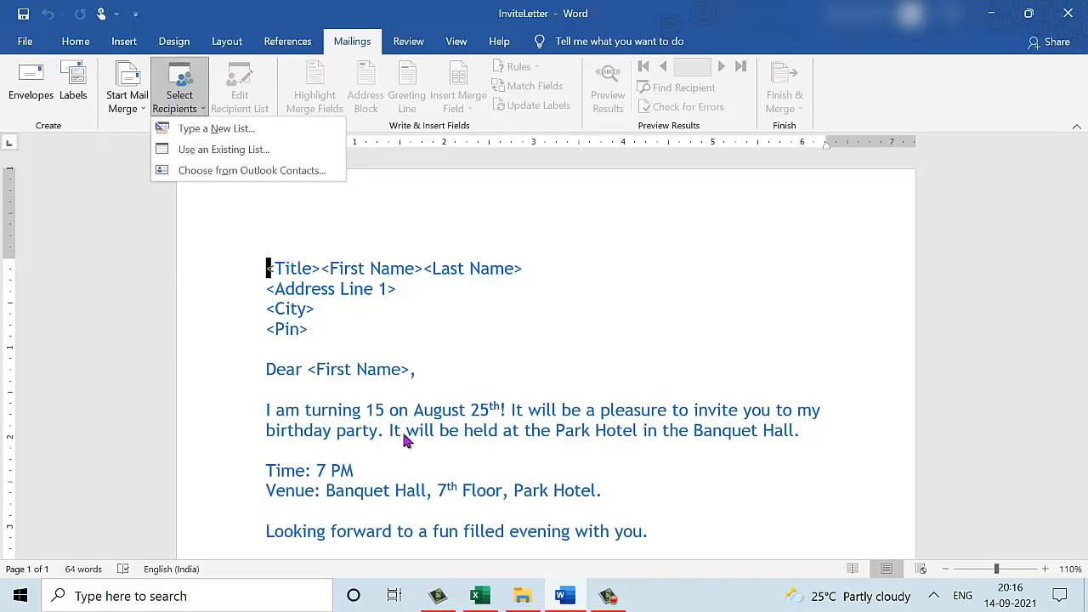
{"action": "left_click", "coordinate": [487, 599]}
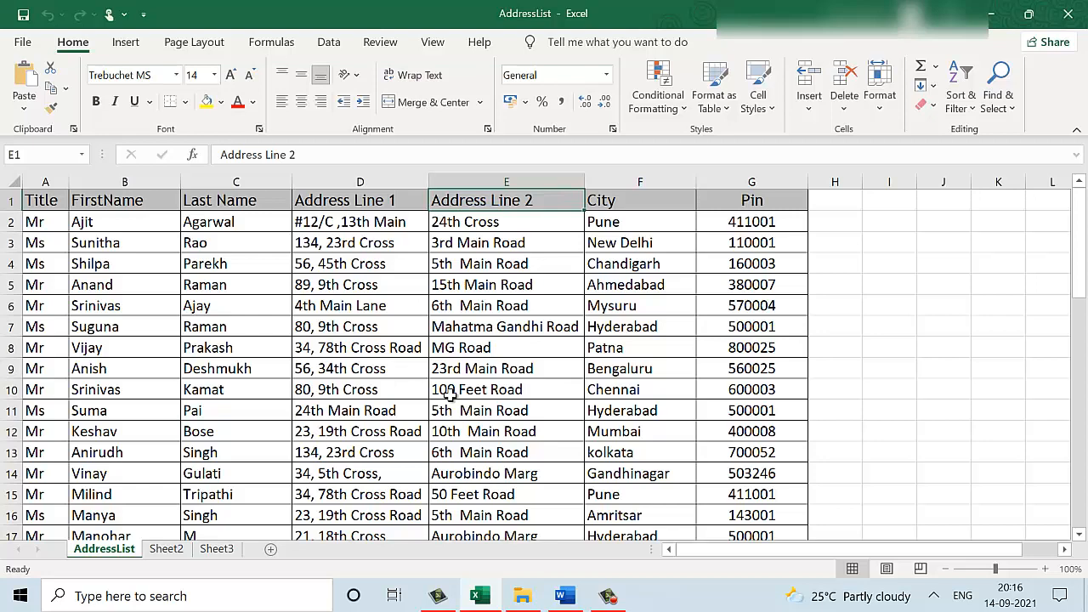
{"action": "left_click", "coordinate": [990, 14]}
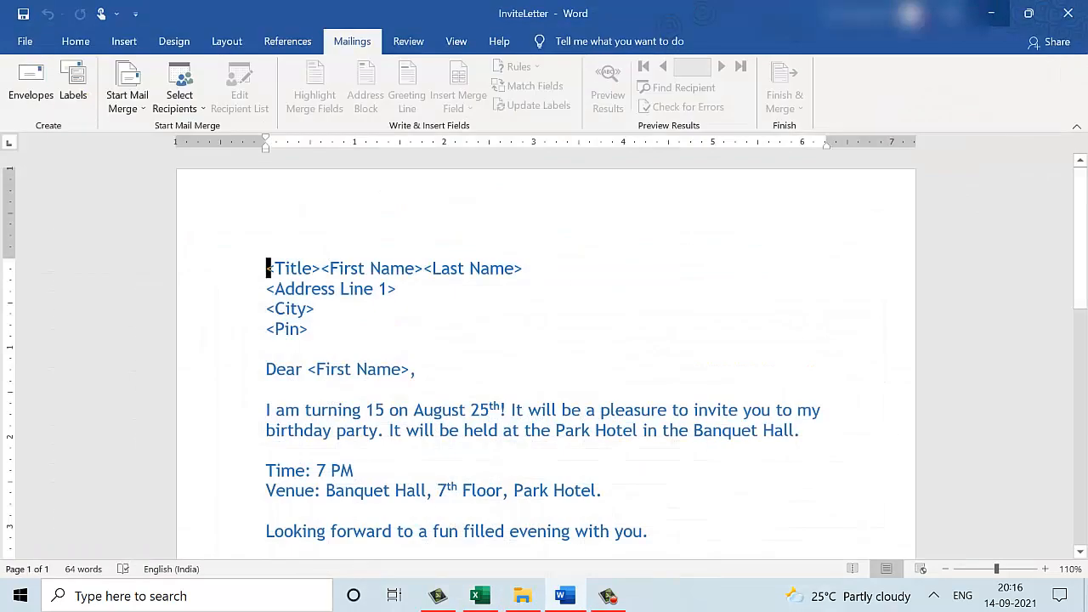
{"action": "left_click", "coordinate": [180, 100]}
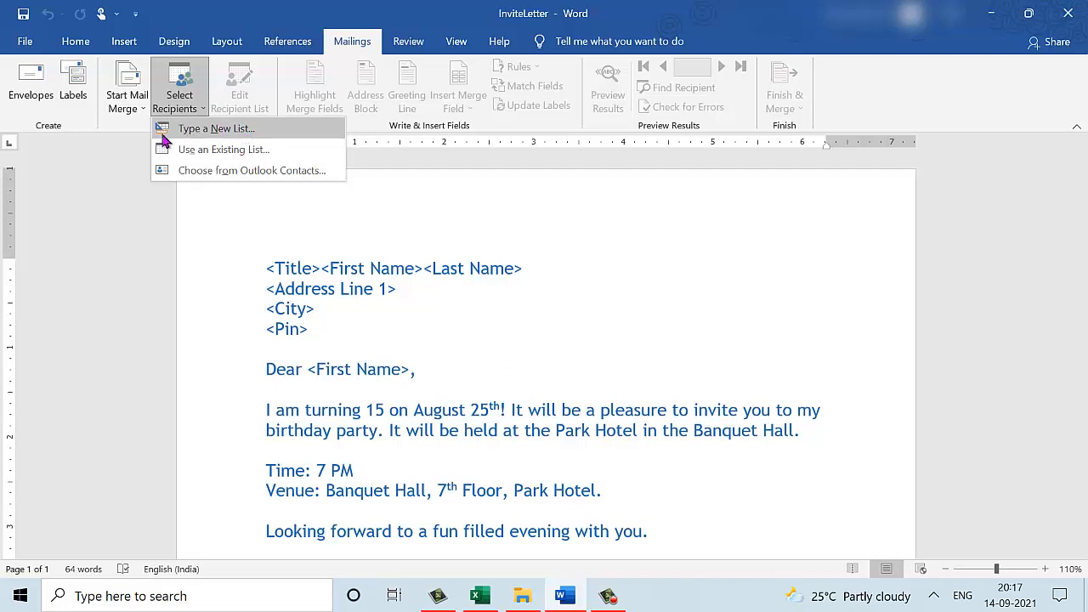
{"action": "left_click", "coordinate": [124, 116]}
{"action": "left_click", "coordinate": [124, 111]}
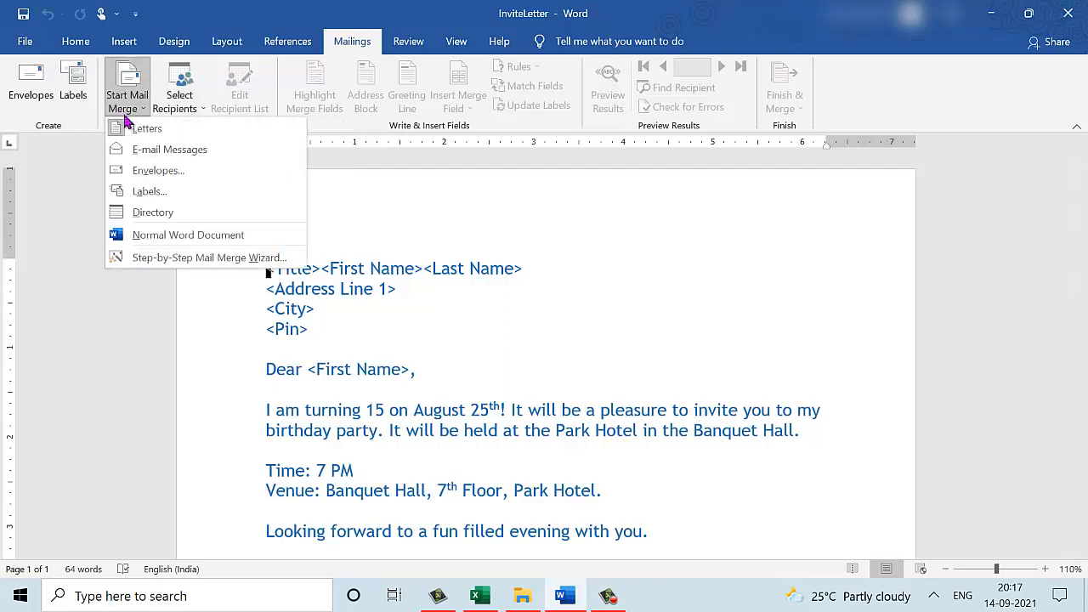
{"action": "left_click", "coordinate": [189, 109]}
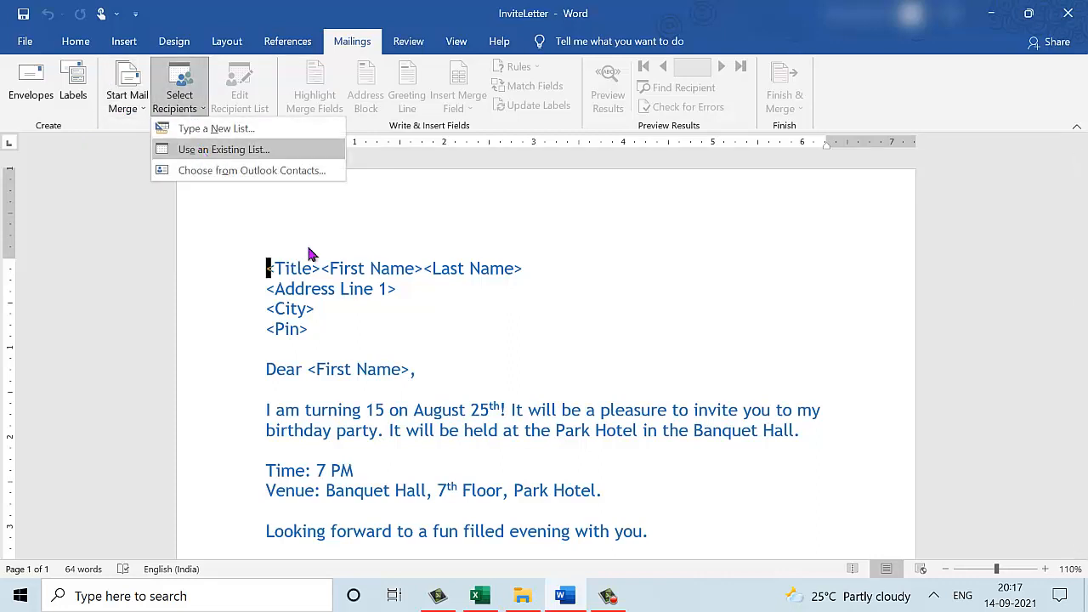
{"action": "left_click", "coordinate": [481, 596]}
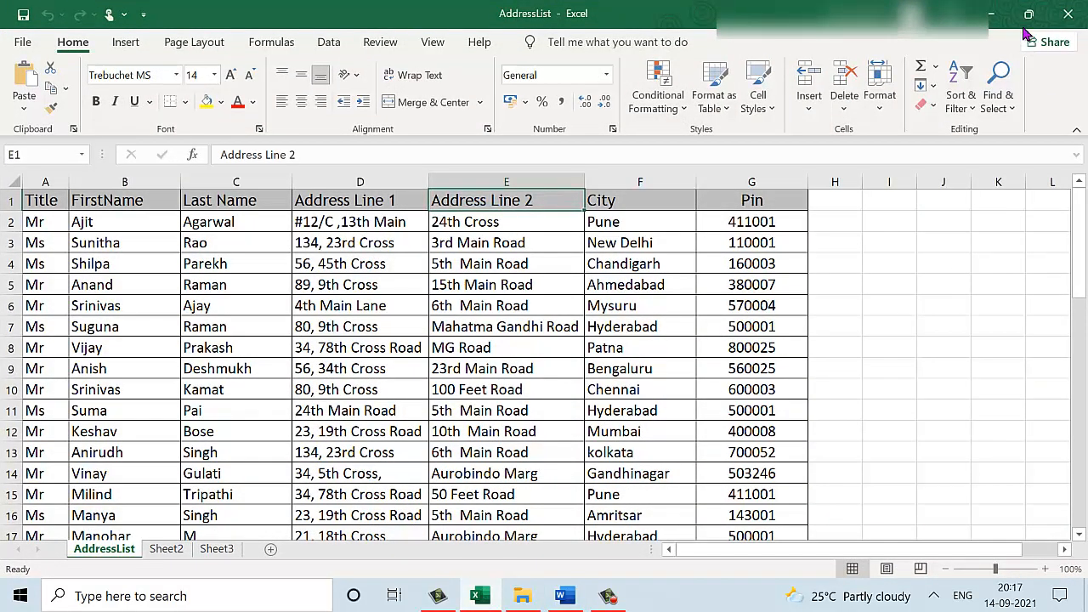
{"action": "left_click", "coordinate": [990, 14]}
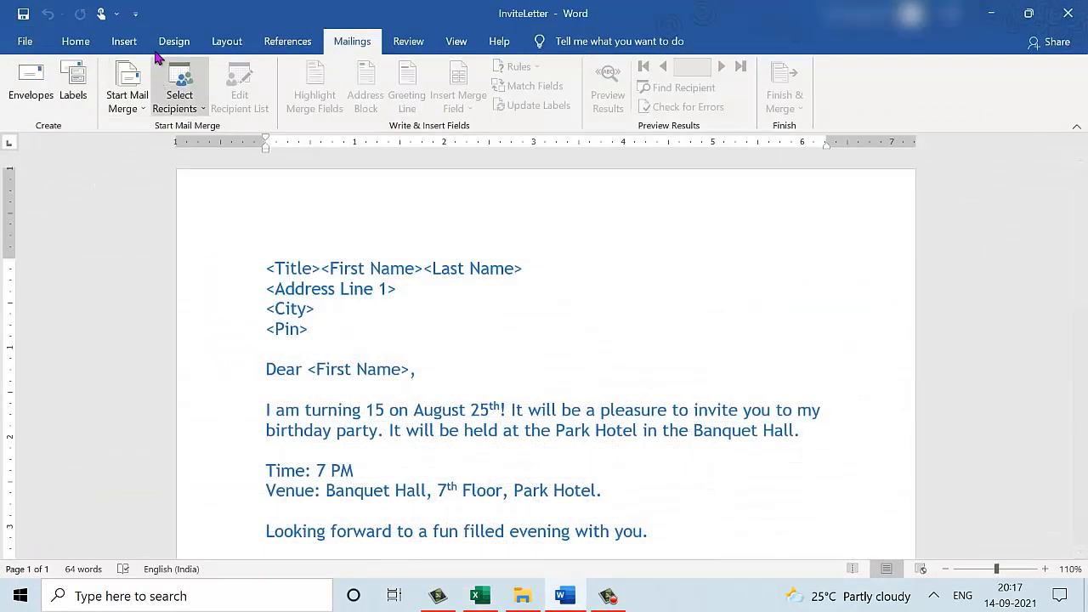
Step: Start the Step-by-Step Mail Merge Wizard for Letters, use the current document and continue to recipient selection
{"action": "left_click", "coordinate": [136, 114]}
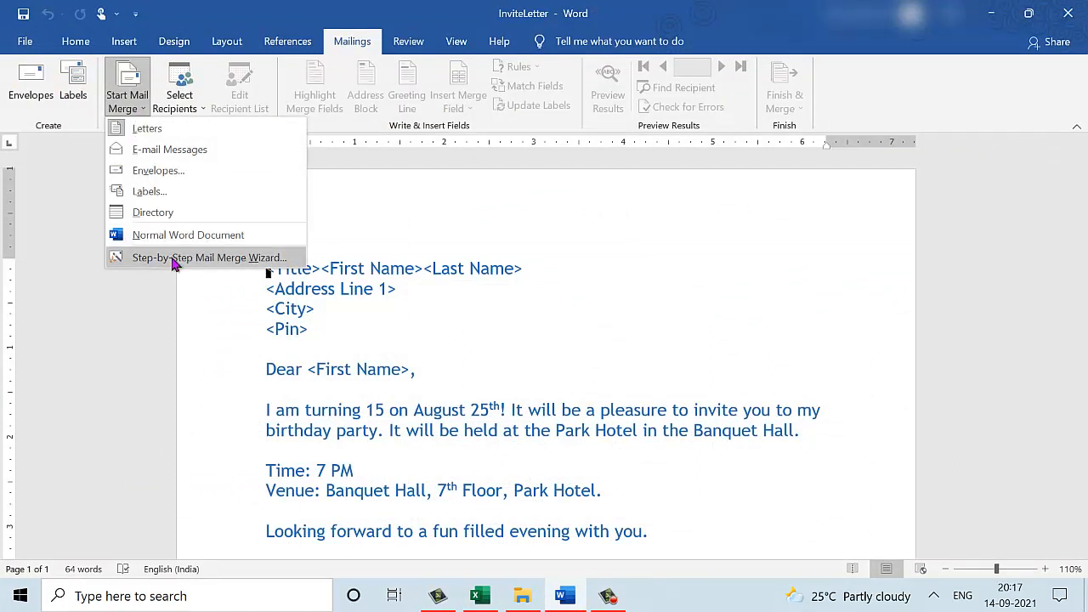
{"action": "left_click", "coordinate": [246, 259]}
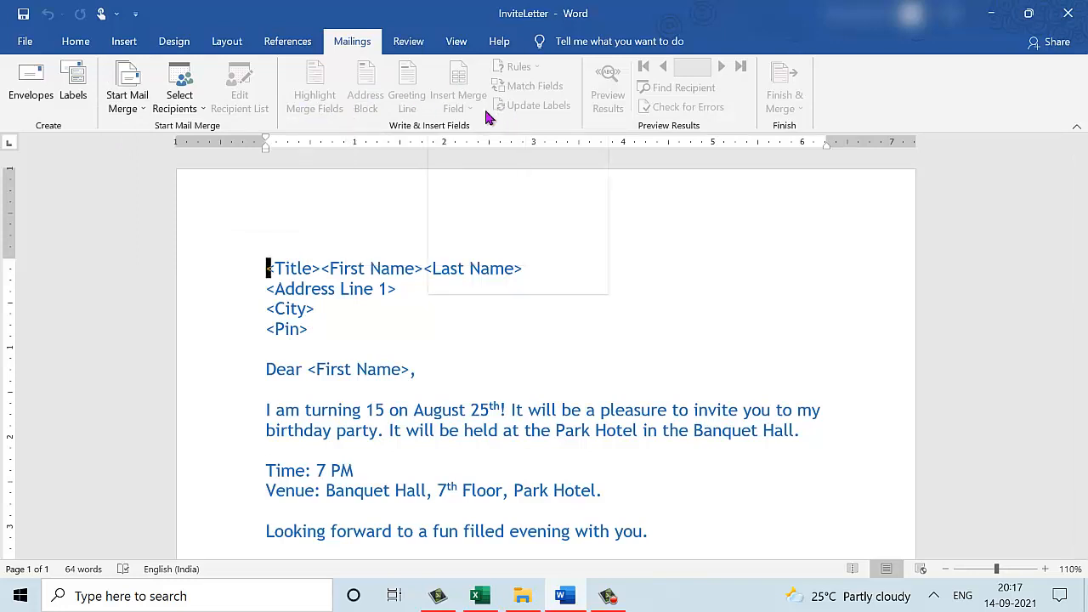
{"action": "left_click", "coordinate": [140, 108]}
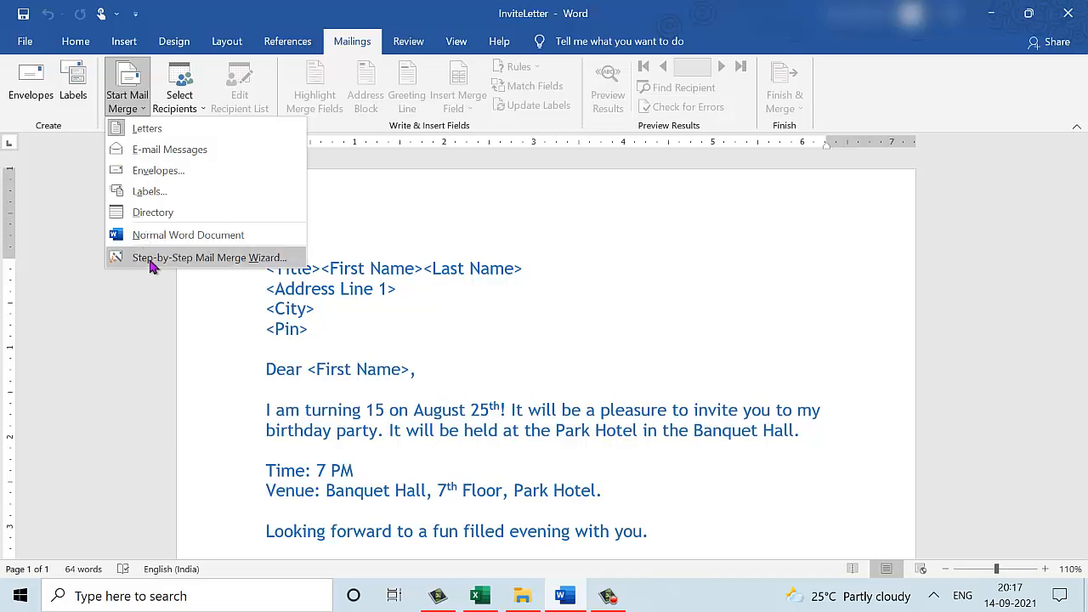
{"action": "left_click", "coordinate": [151, 258]}
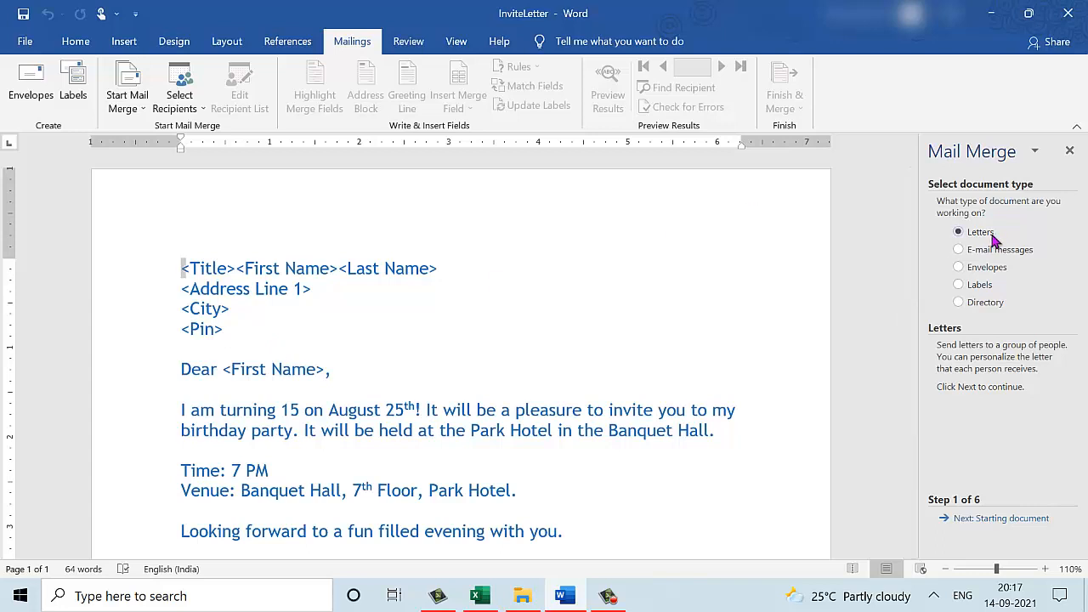
{"action": "left_click", "coordinate": [1004, 518]}
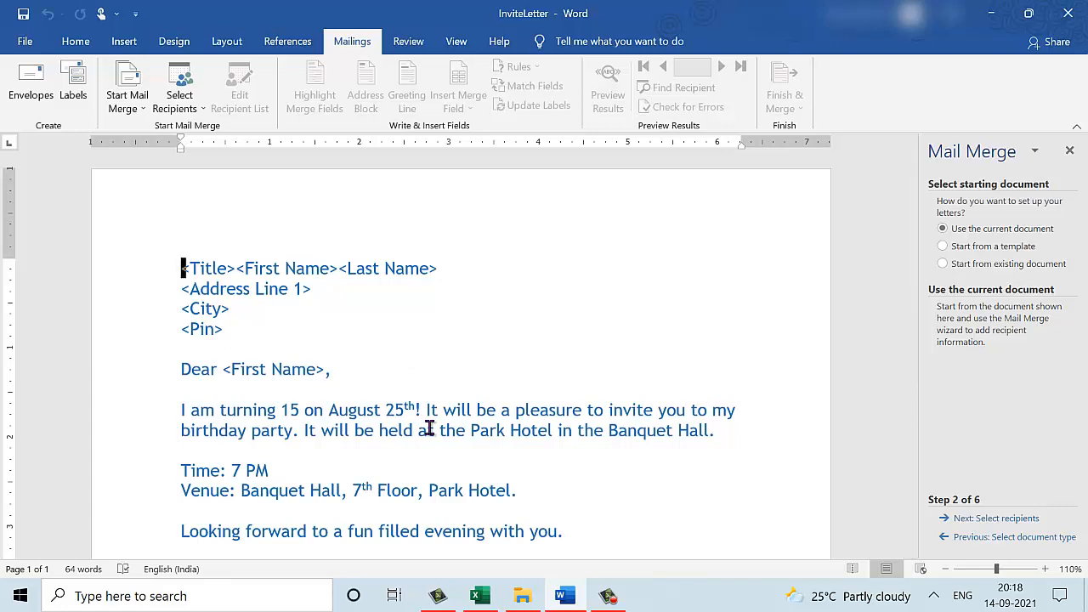
{"action": "left_click", "coordinate": [996, 520]}
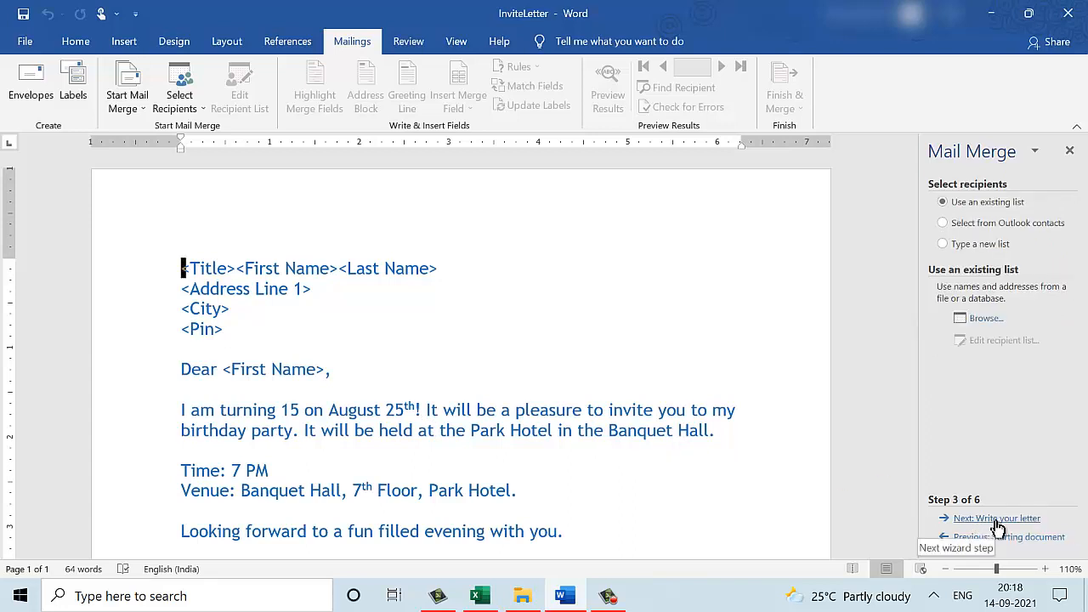
Step: Browse for an existing recipient list and open the AddressList Excel workbook from the Mail Merge folder on the Desktop
{"action": "left_click", "coordinate": [986, 320]}
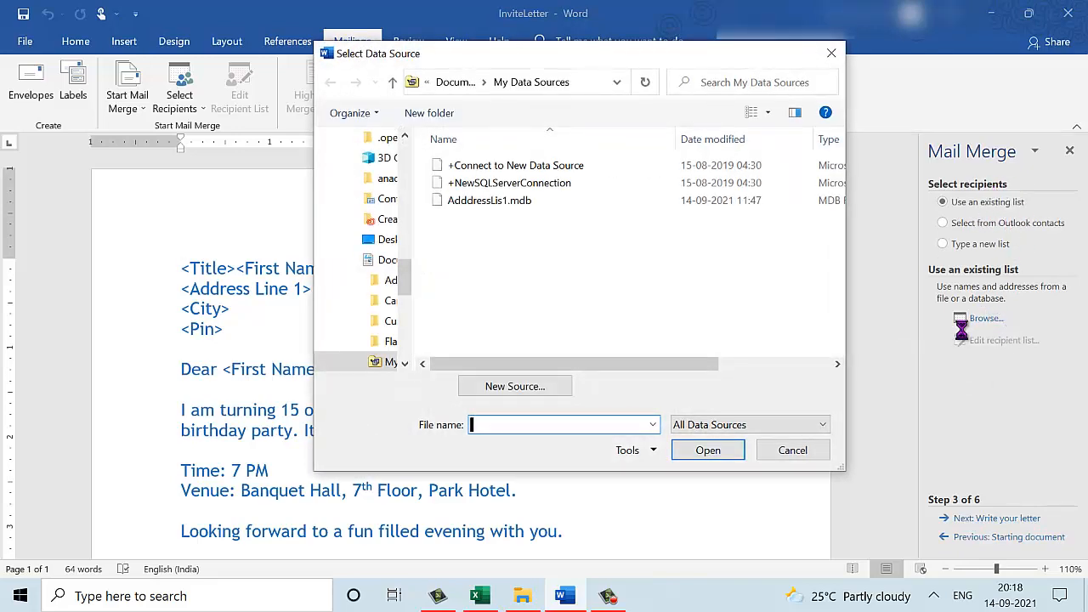
{"action": "left_click_drag", "start_coordinate": [405, 273], "coordinate": [405, 157]}
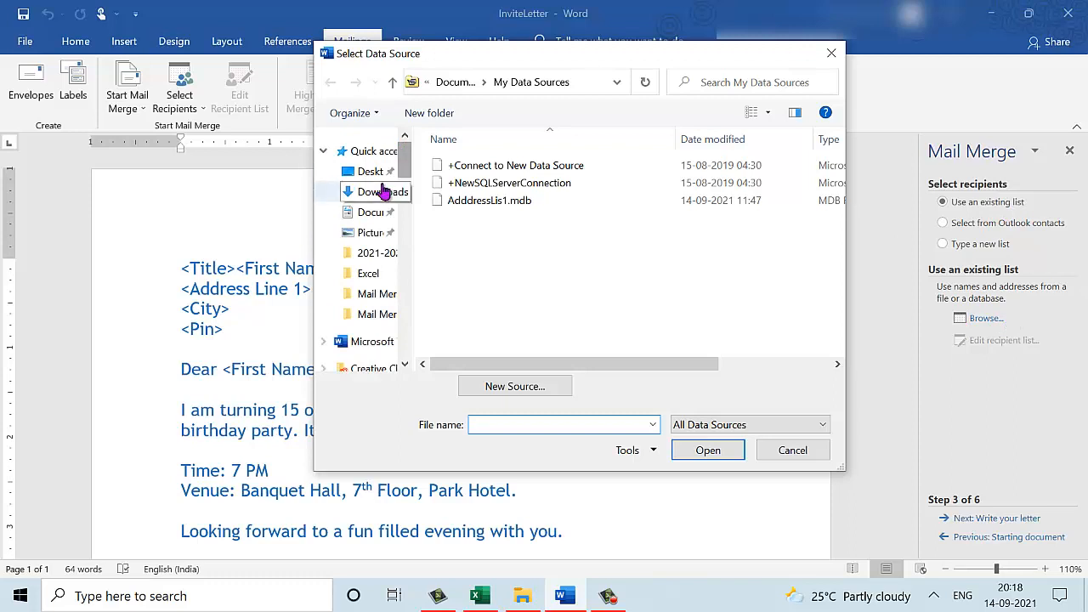
{"action": "left_click", "coordinate": [382, 176]}
{"action": "double_click", "coordinate": [464, 184]}
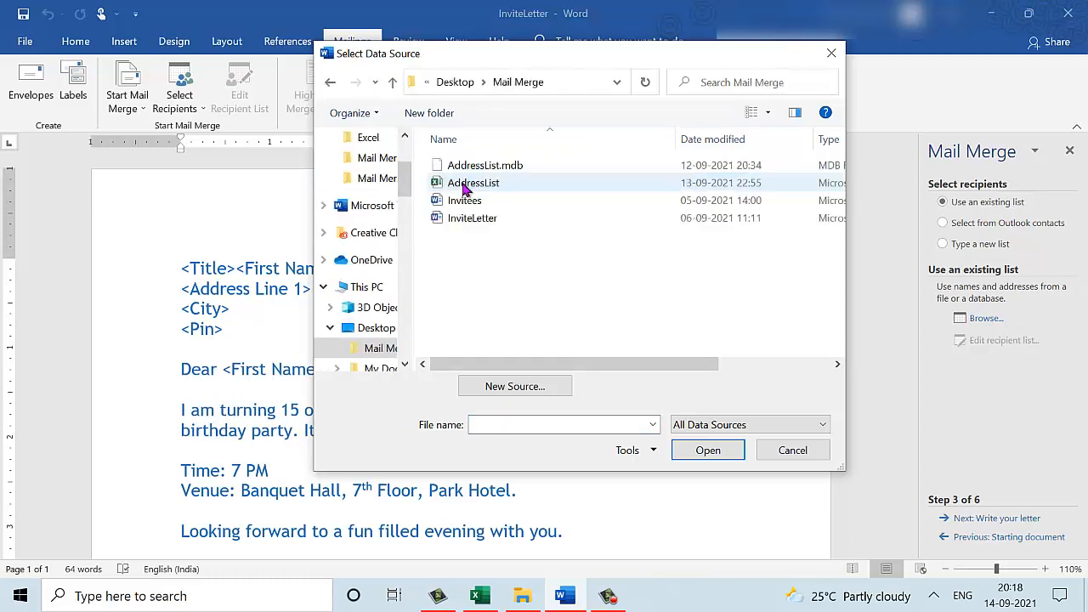
{"action": "left_click", "coordinate": [480, 184]}
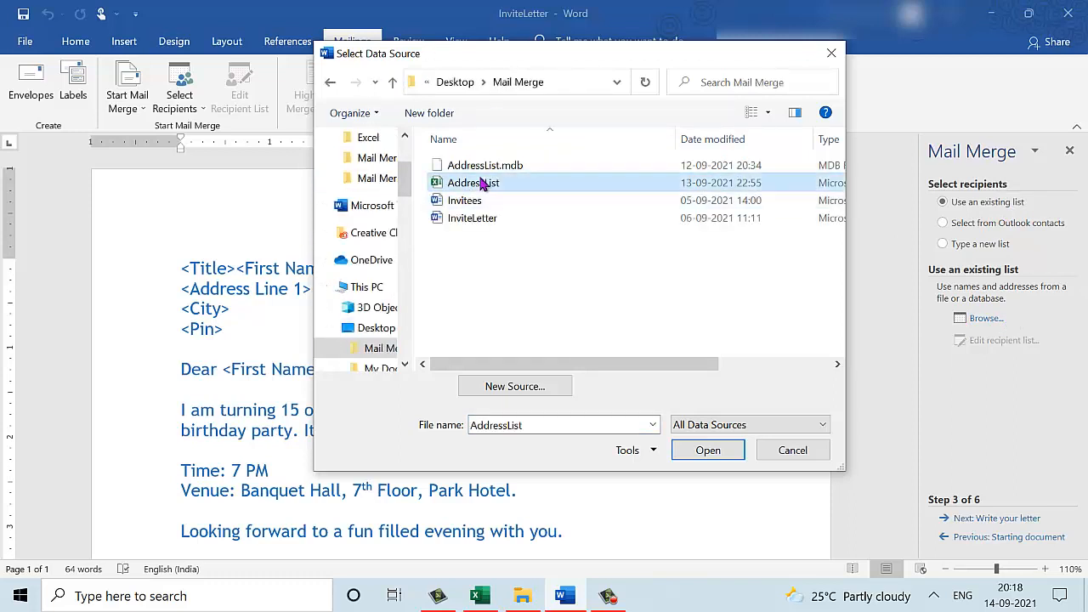
{"action": "left_click", "coordinate": [707, 451]}
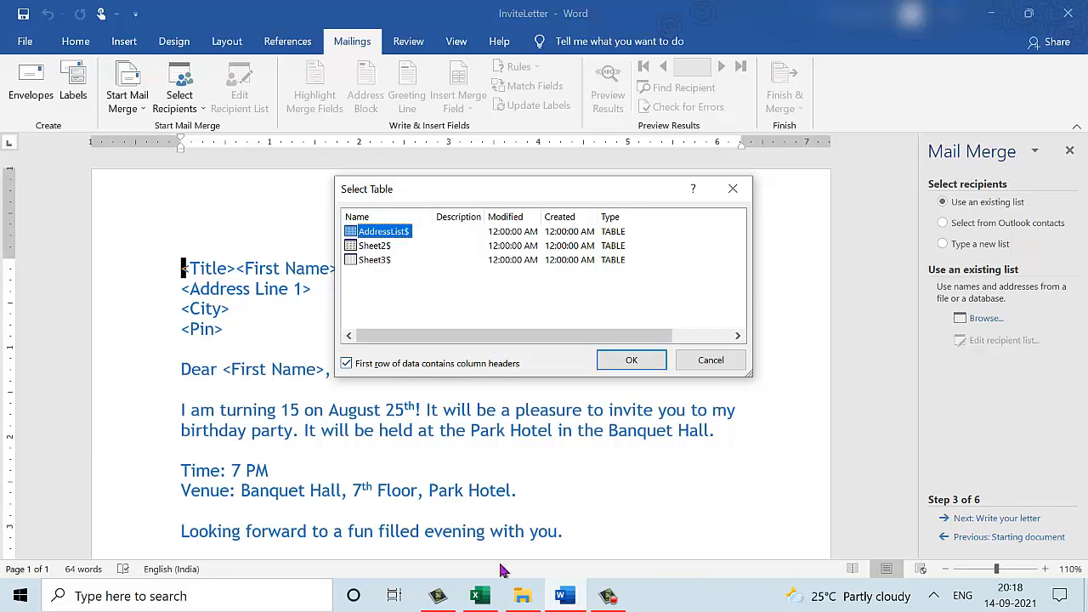
Step: Check the column headers in the Excel address list and choose the AddressList$ table with its first row as column headers
{"action": "left_click", "coordinate": [478, 594]}
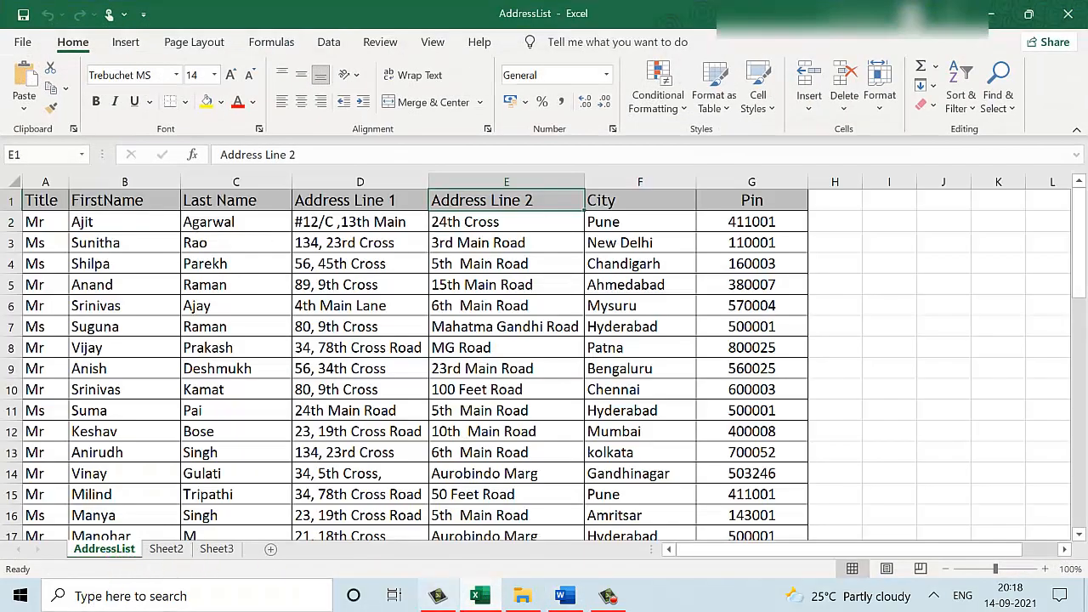
{"action": "left_click", "coordinate": [561, 595]}
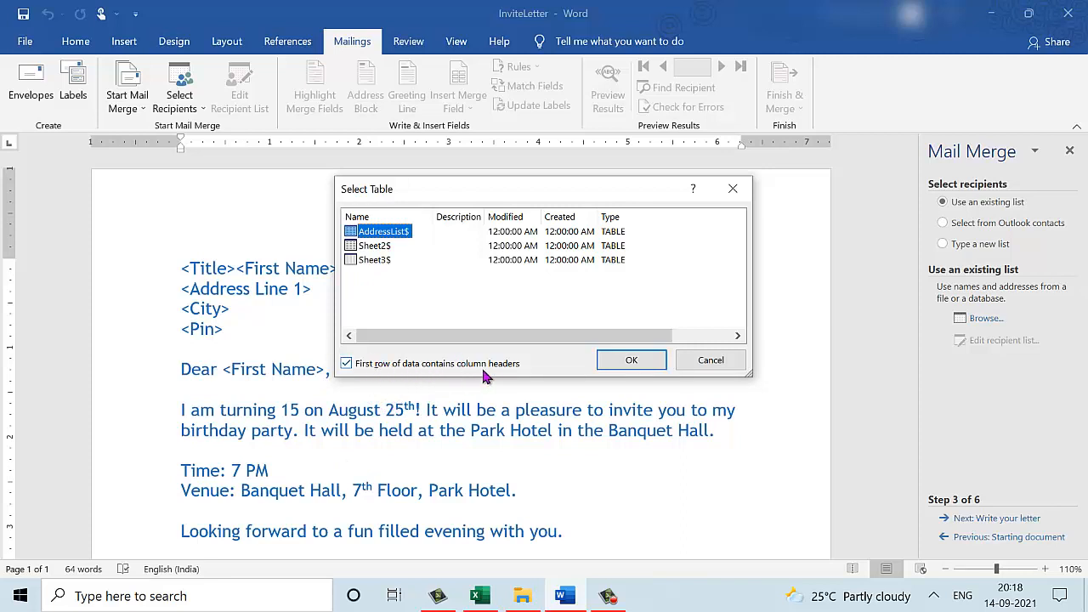
{"action": "left_click", "coordinate": [480, 594]}
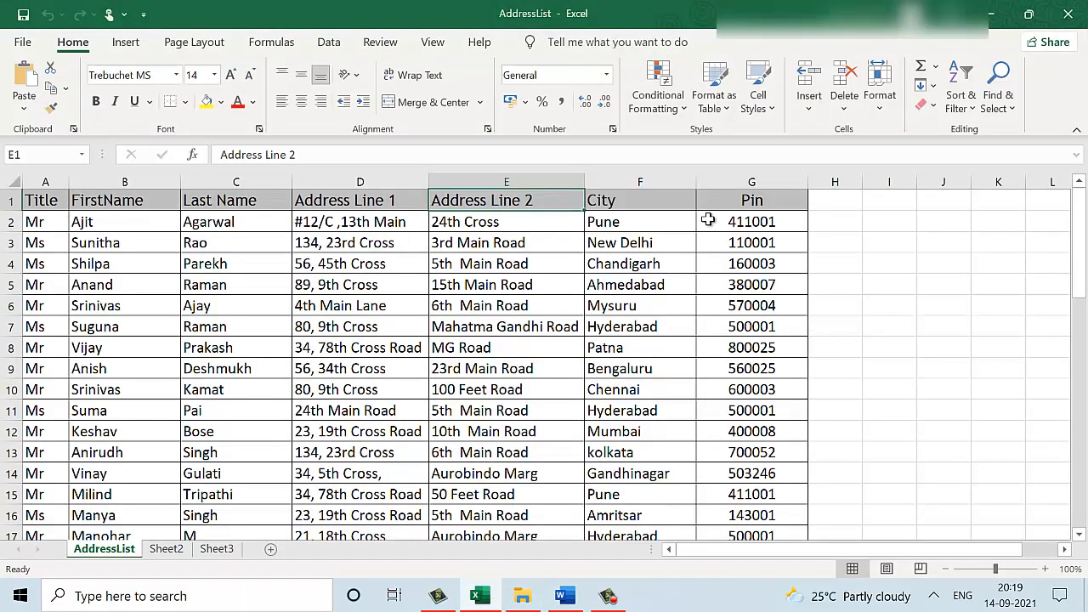
{"action": "left_click", "coordinate": [126, 180]}
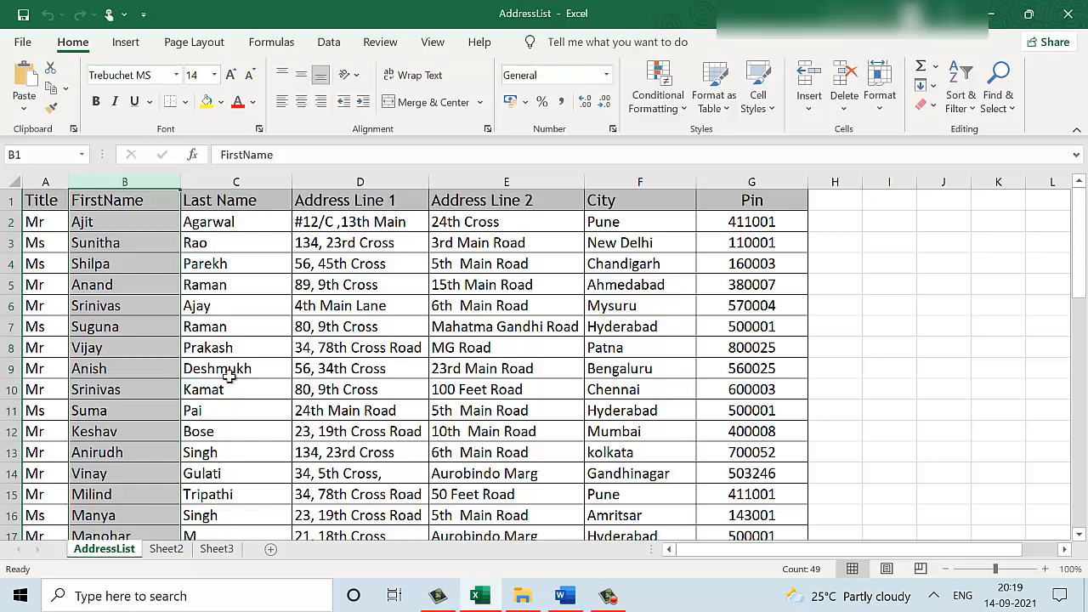
{"action": "left_click", "coordinate": [991, 14]}
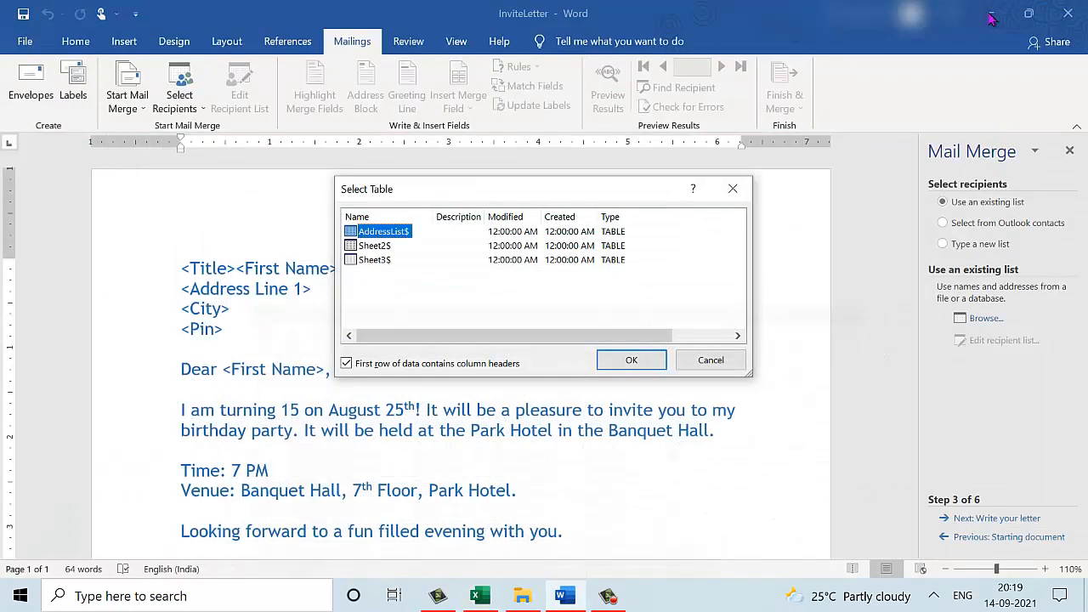
{"action": "left_click", "coordinate": [632, 362]}
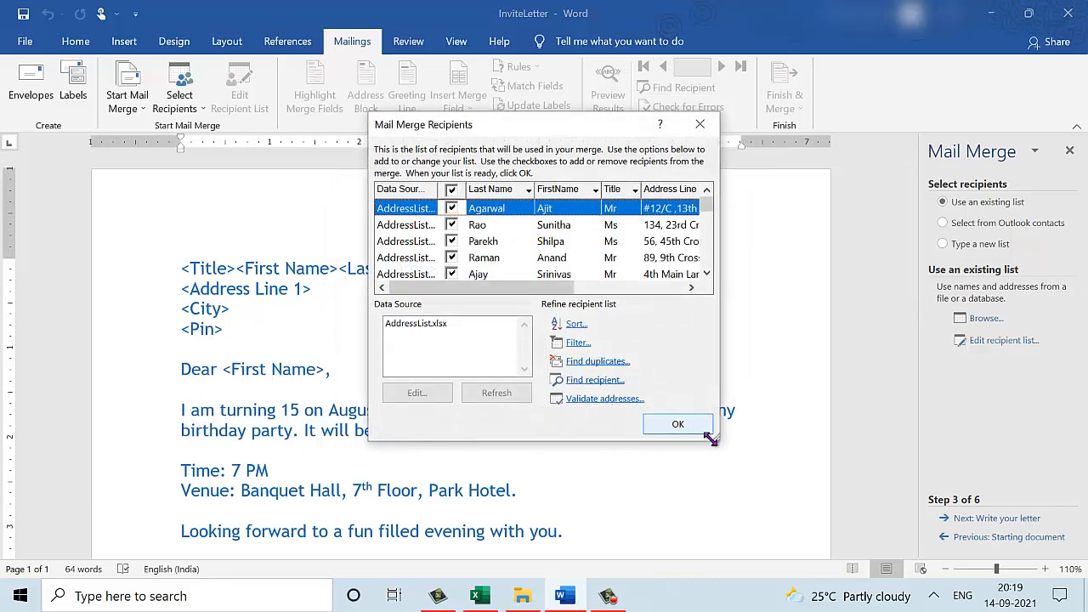
Step: Enlarge and reposition the Mail Merge Recipients dialog, keep all recipients included and accept the list
{"action": "left_click_drag", "start_coordinate": [710, 437], "coordinate": [1003, 499]}
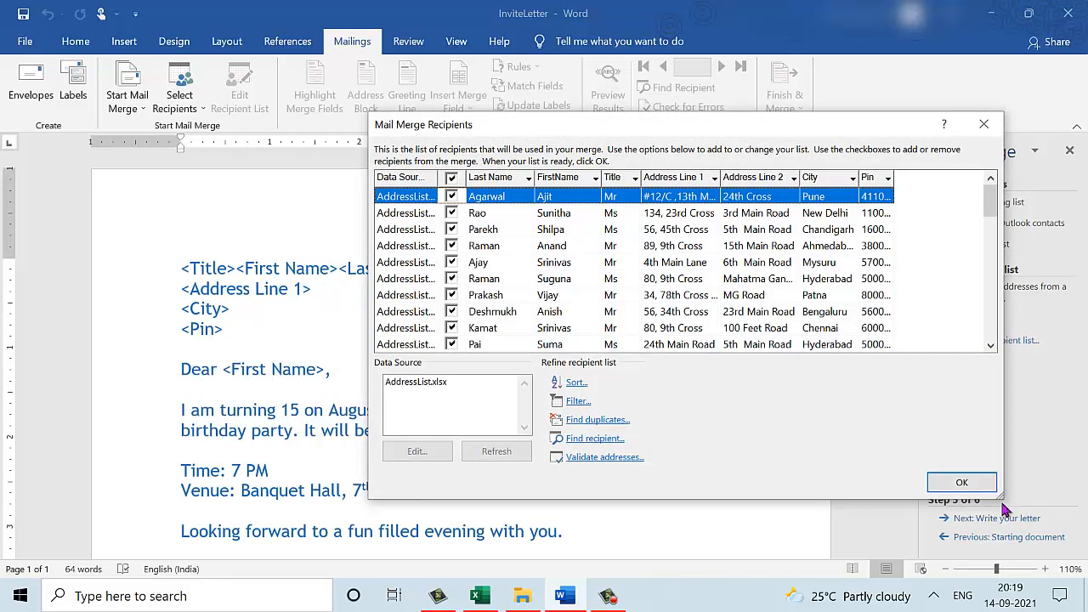
{"action": "left_click_drag", "start_coordinate": [607, 123], "coordinate": [391, 77]}
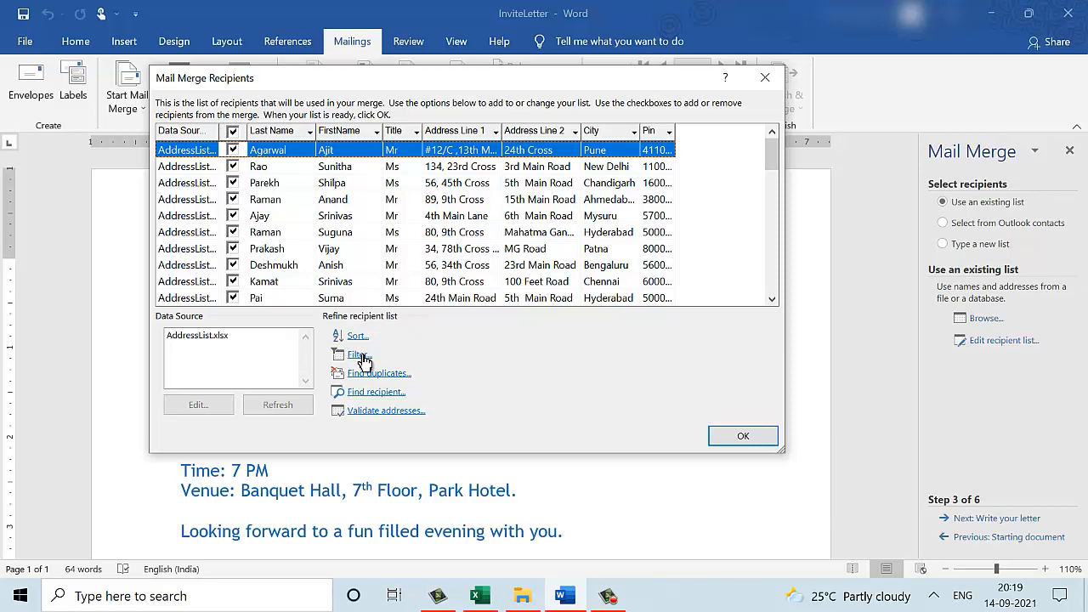
{"action": "left_click", "coordinate": [232, 167]}
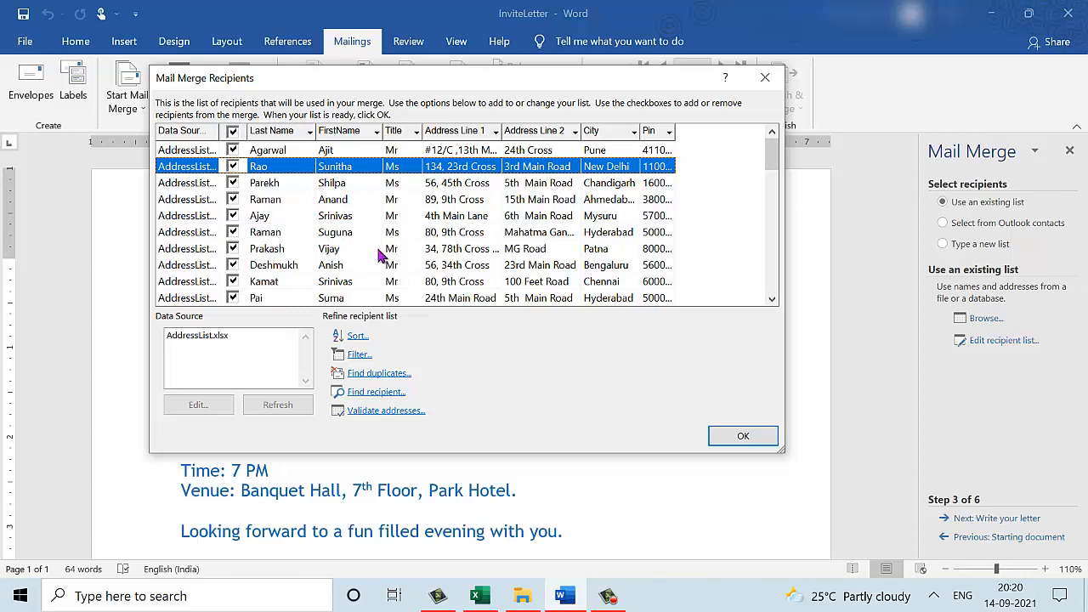
{"action": "left_click", "coordinate": [745, 438]}
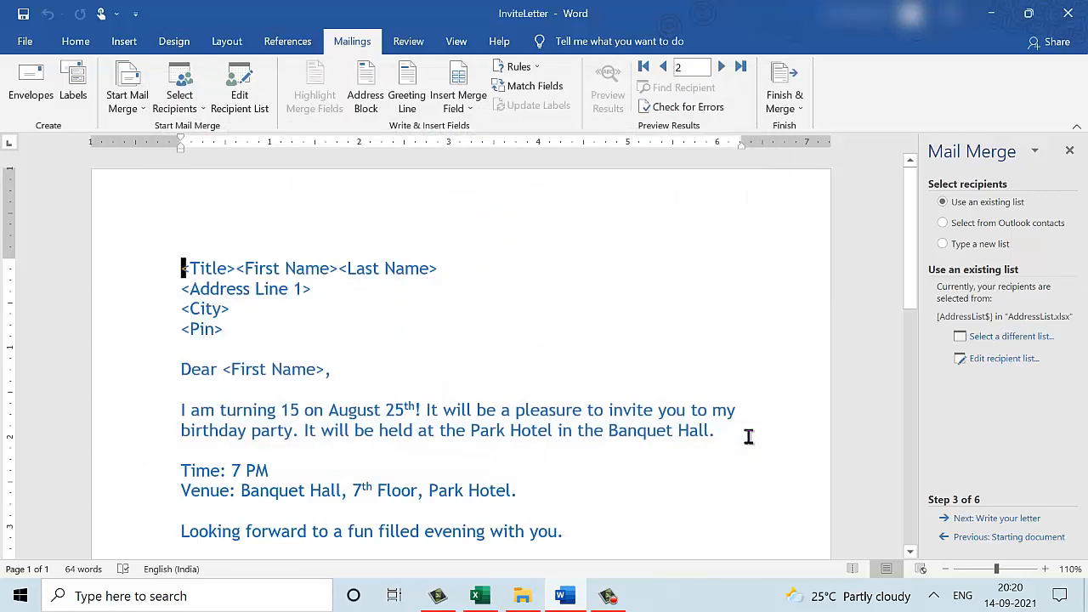
Step: Advance the wizard to writing the letter and insert two blank lines above the <Title> placeholder line
{"action": "left_click", "coordinate": [986, 520]}
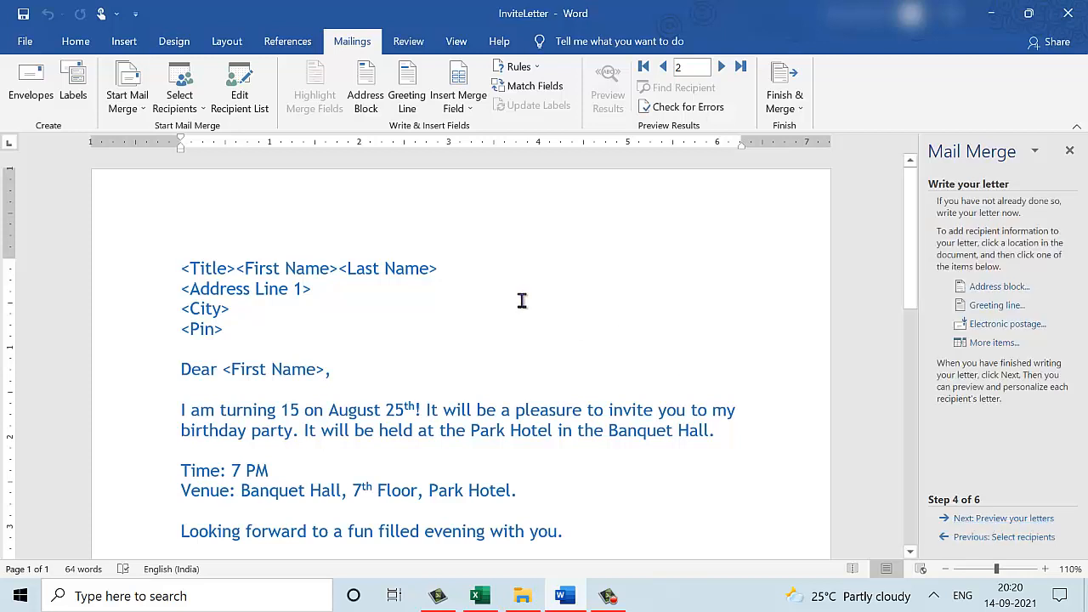
{"action": "key", "text": "Return"}
{"action": "key", "text": "Return"}
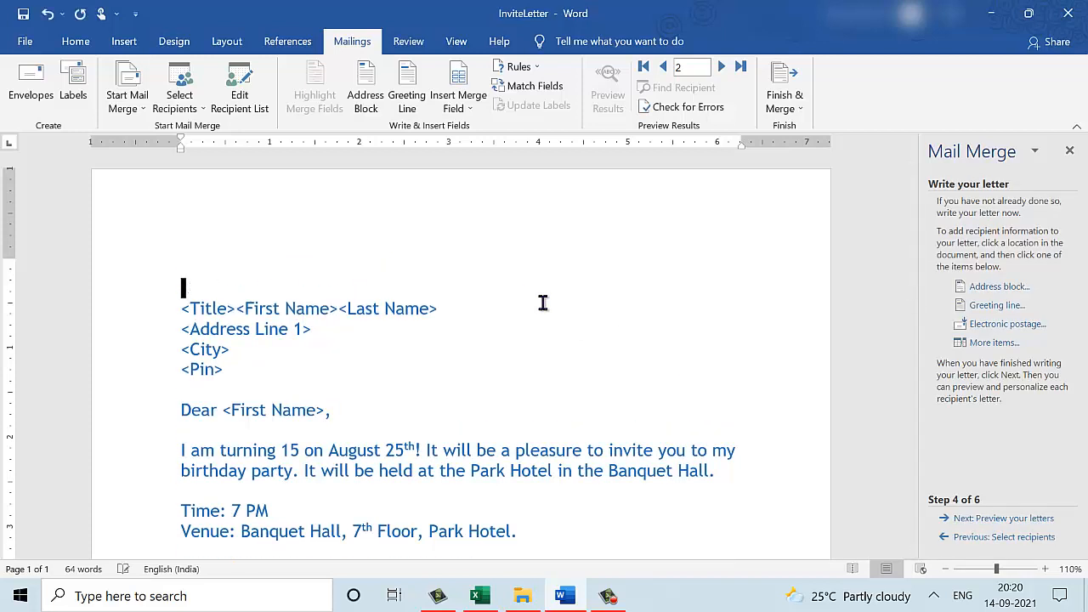
{"action": "key", "text": "Up"}
{"action": "key", "text": "Up"}
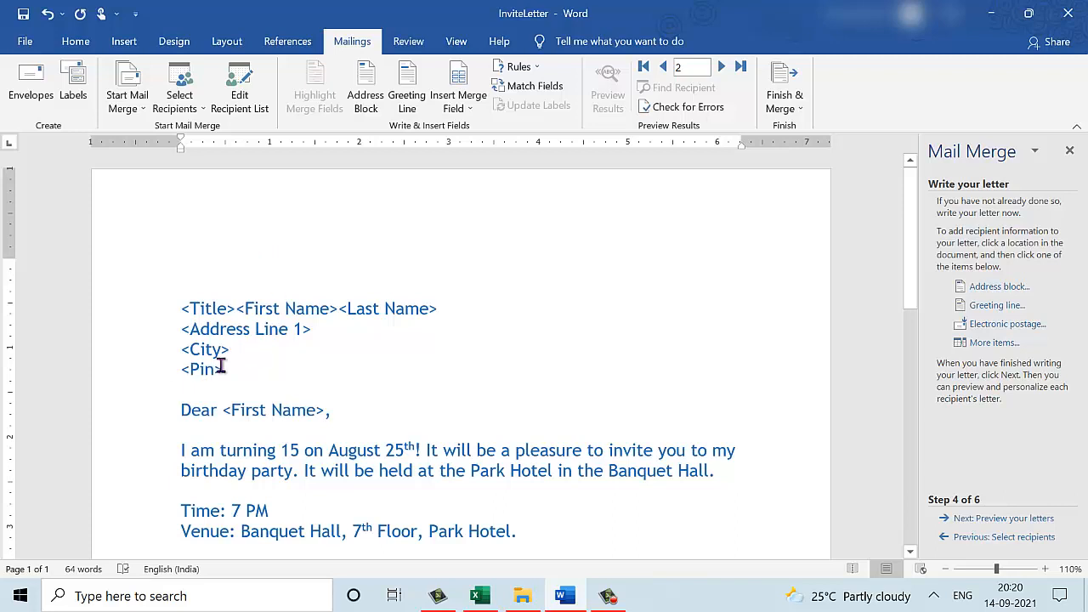
{"action": "left_click_drag", "start_coordinate": [183, 310], "coordinate": [238, 371]}
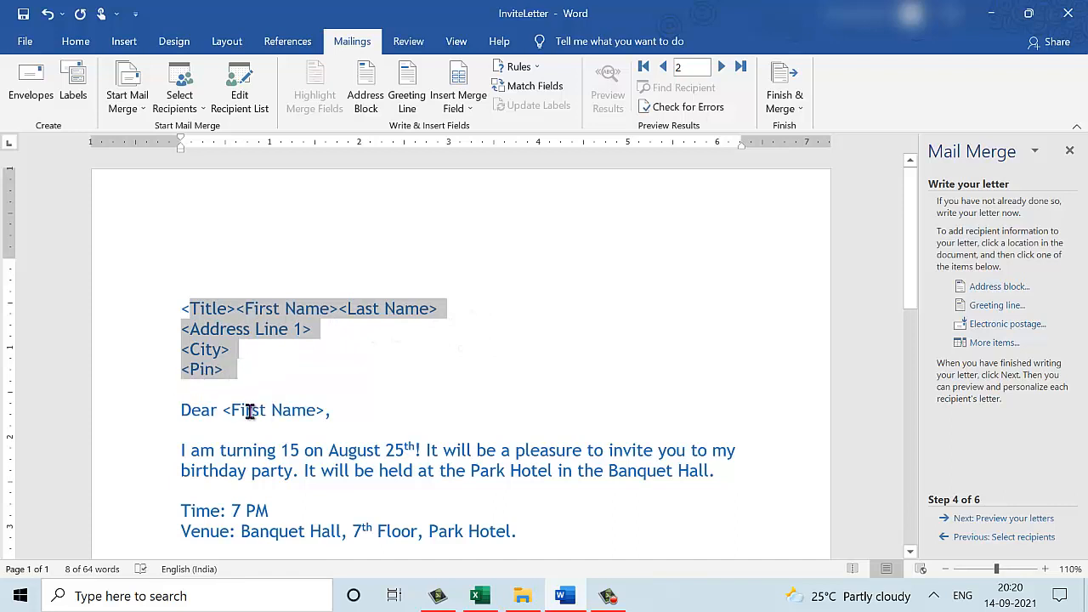
{"action": "left_click", "coordinate": [179, 308]}
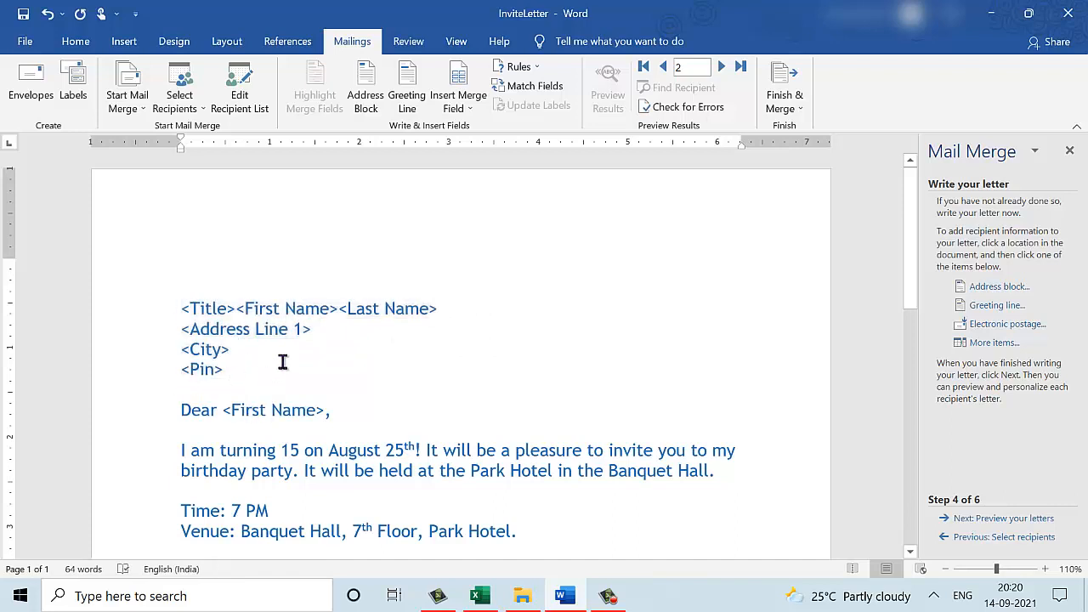
Step: Insert the Title, FirstName and Last Name database fields on the blank line above the placeholder address
{"action": "key", "text": "Up"}
{"action": "left_click", "coordinate": [994, 343]}
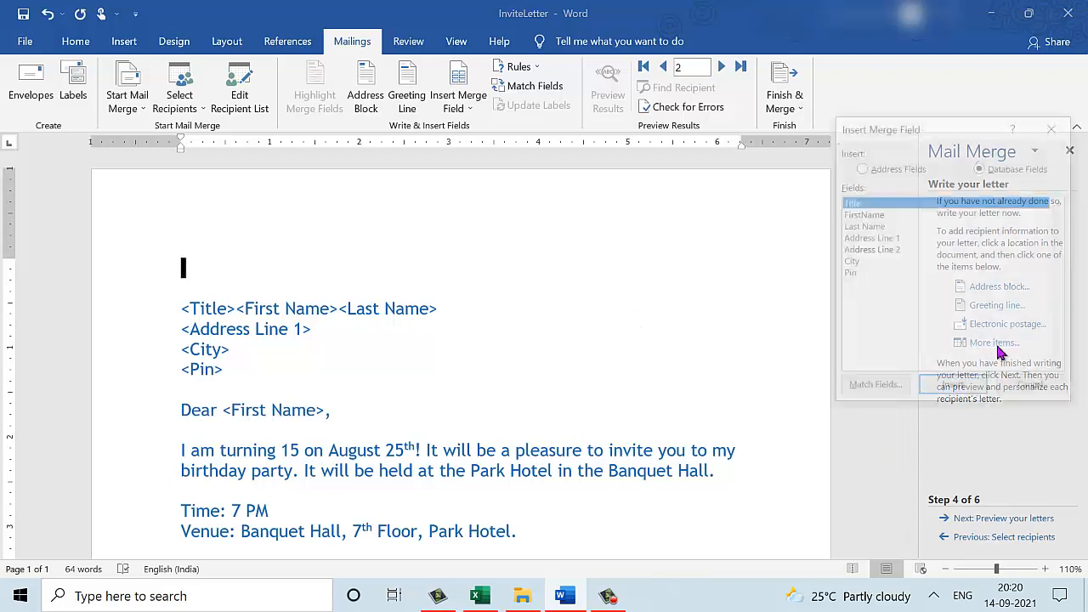
{"action": "double_click", "coordinate": [866, 203]}
{"action": "double_click", "coordinate": [860, 218]}
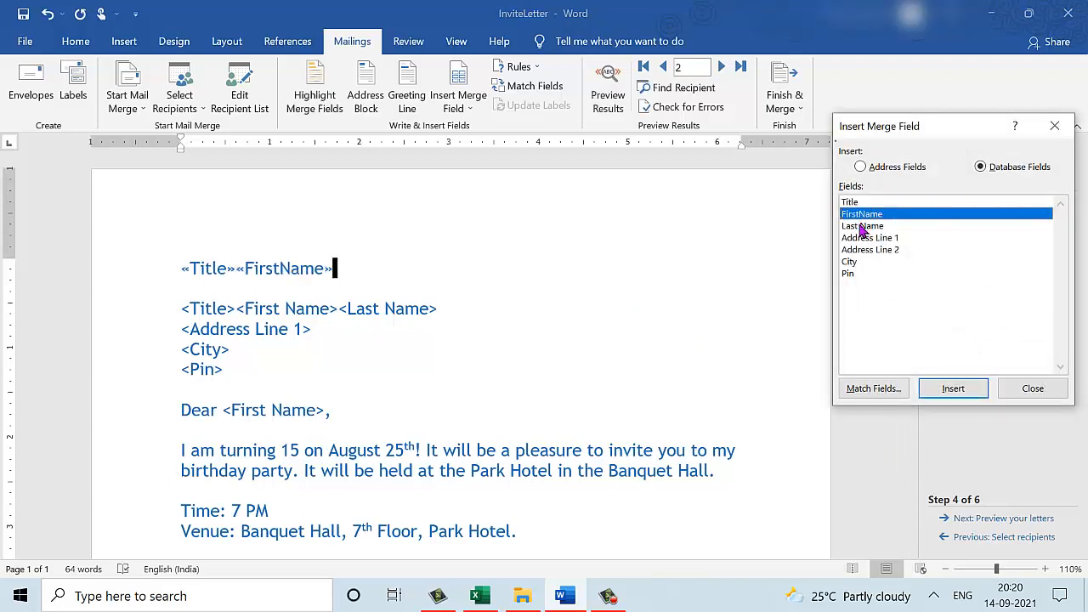
{"action": "double_click", "coordinate": [861, 226]}
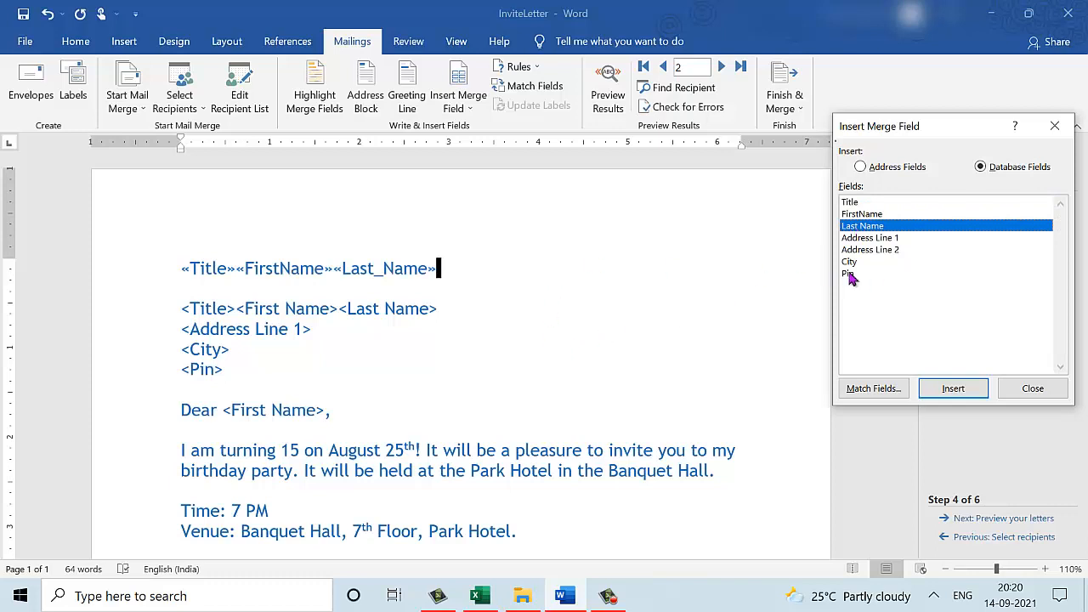
{"action": "left_click", "coordinate": [1032, 388]}
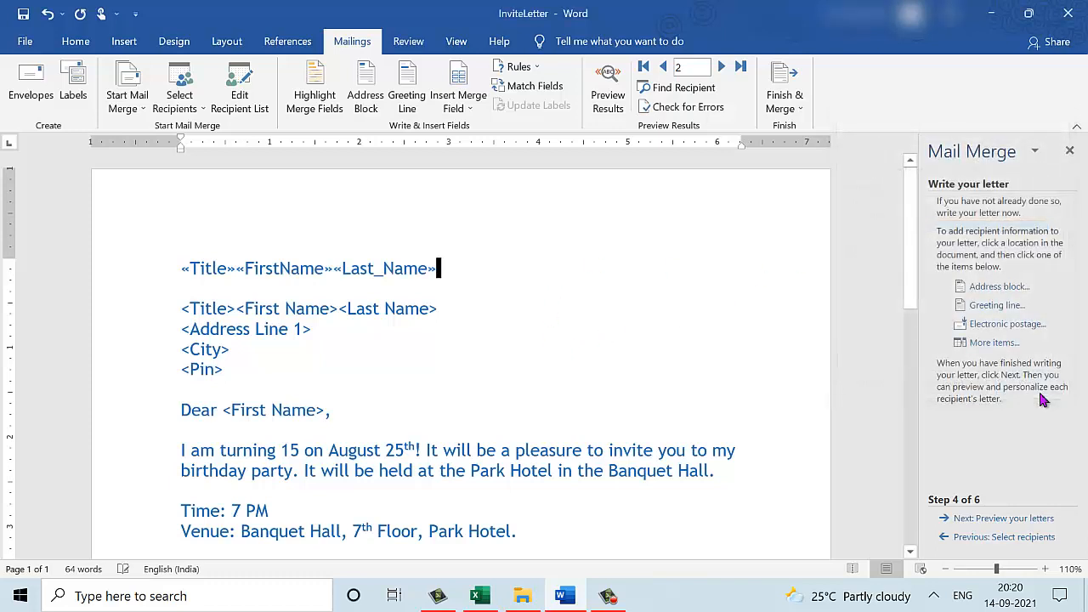
Step: Add the Address_Line_1 and Address_Line_2 merge fields after the Last_Name field and check the inserted name fields
{"action": "left_click", "coordinate": [472, 110]}
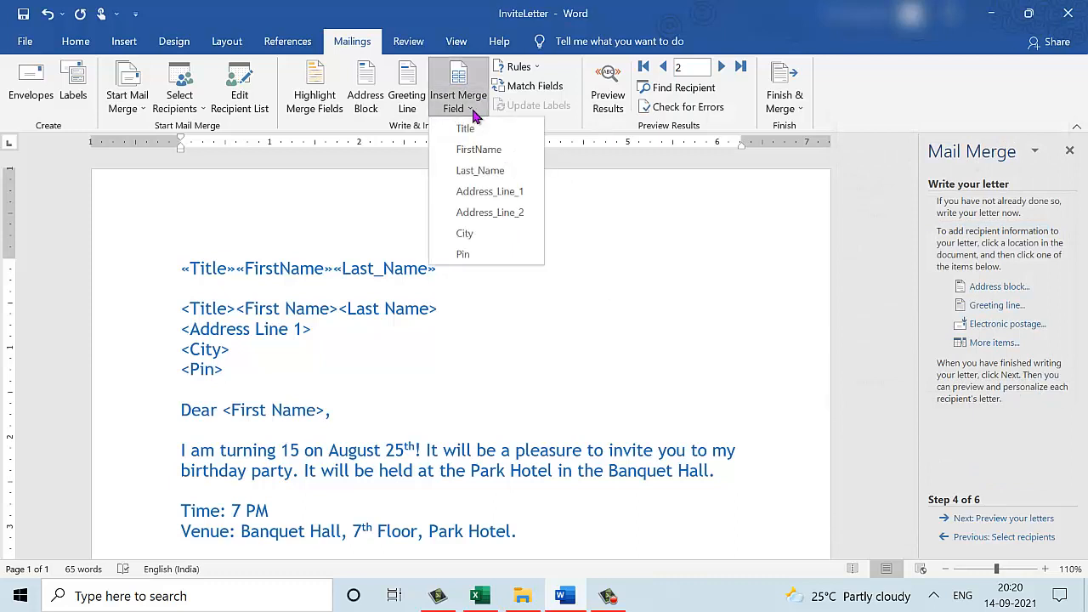
{"action": "left_click", "coordinate": [499, 191]}
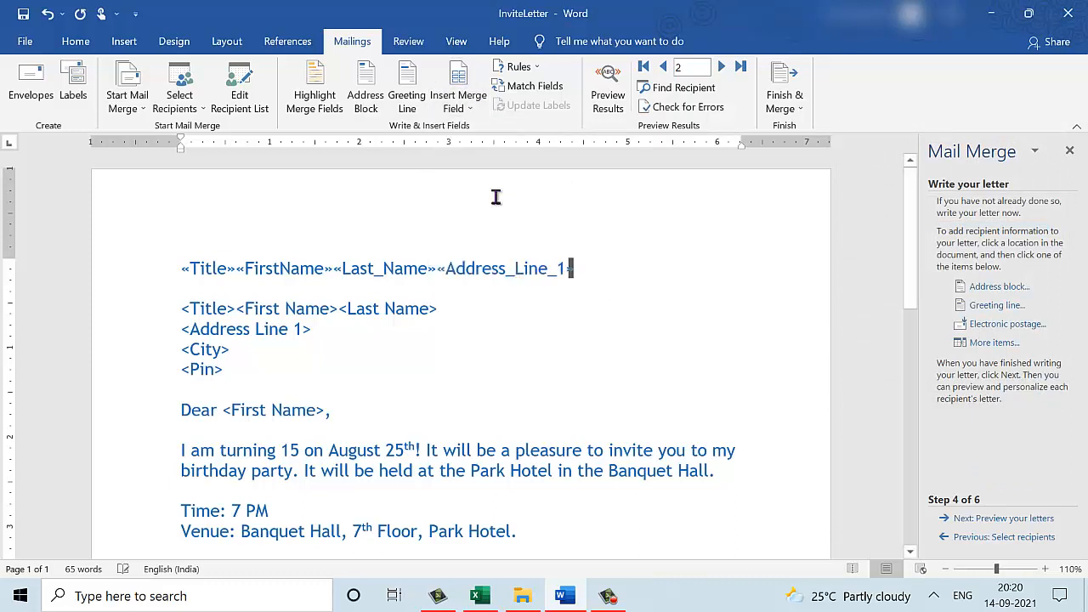
{"action": "left_click", "coordinate": [464, 113]}
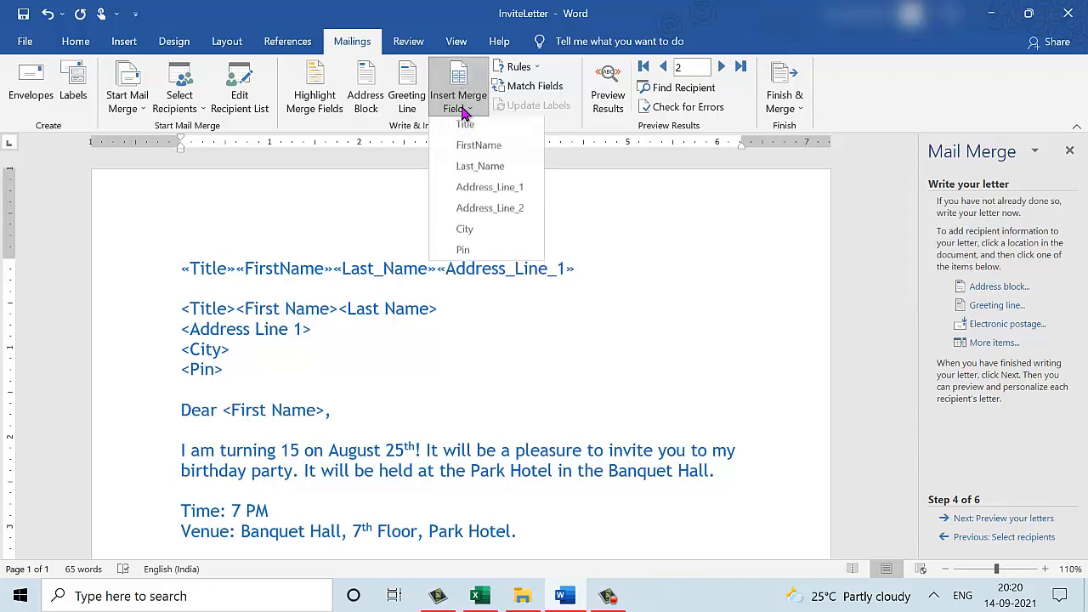
{"action": "left_click", "coordinate": [467, 219]}
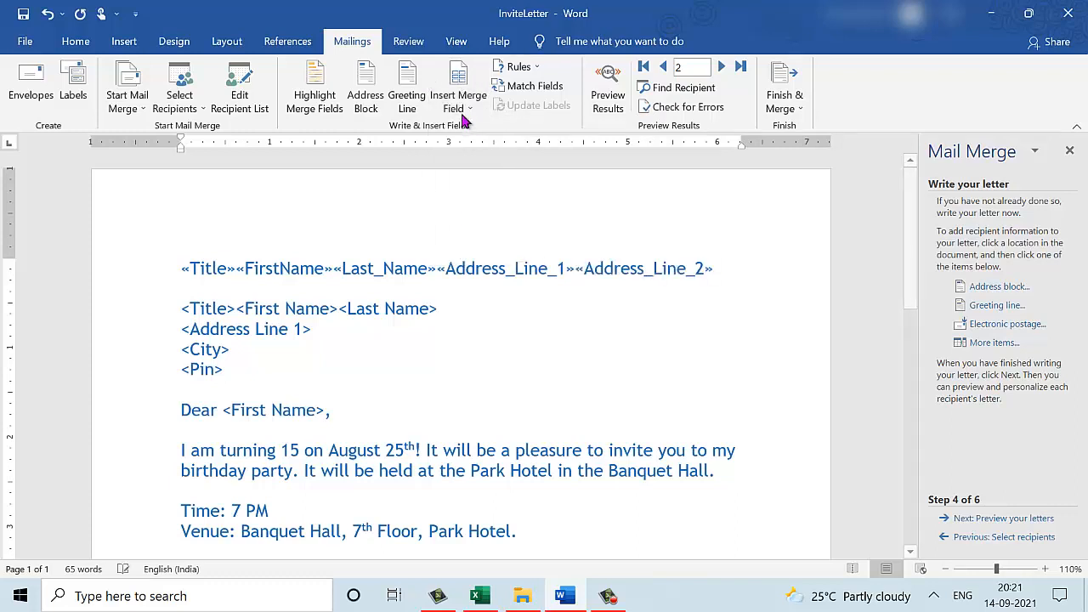
{"action": "left_click", "coordinate": [198, 270]}
{"action": "left_click", "coordinate": [284, 268]}
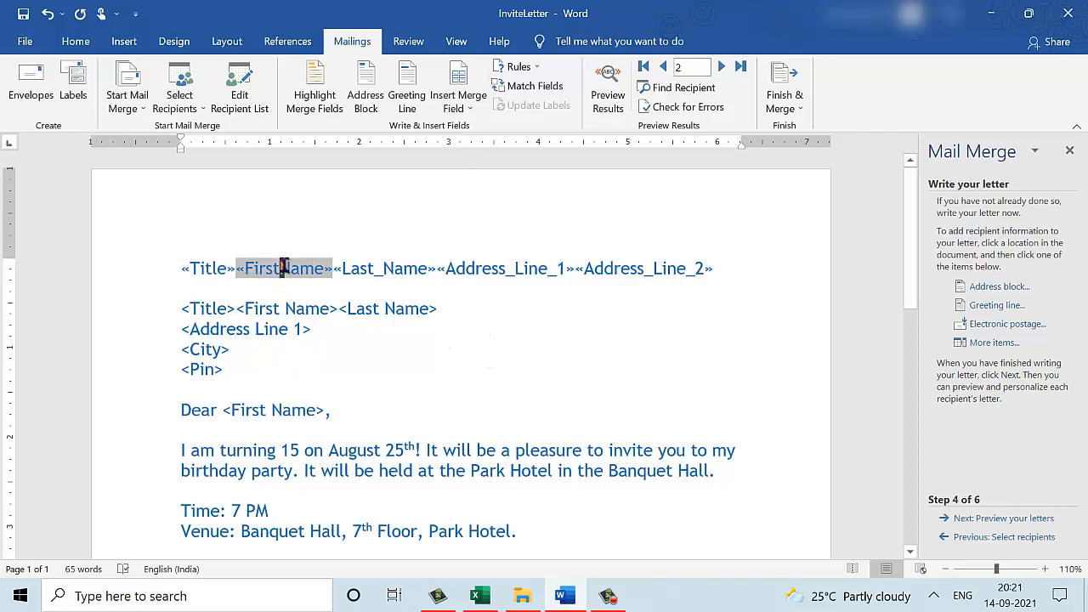
{"action": "left_click", "coordinate": [368, 268]}
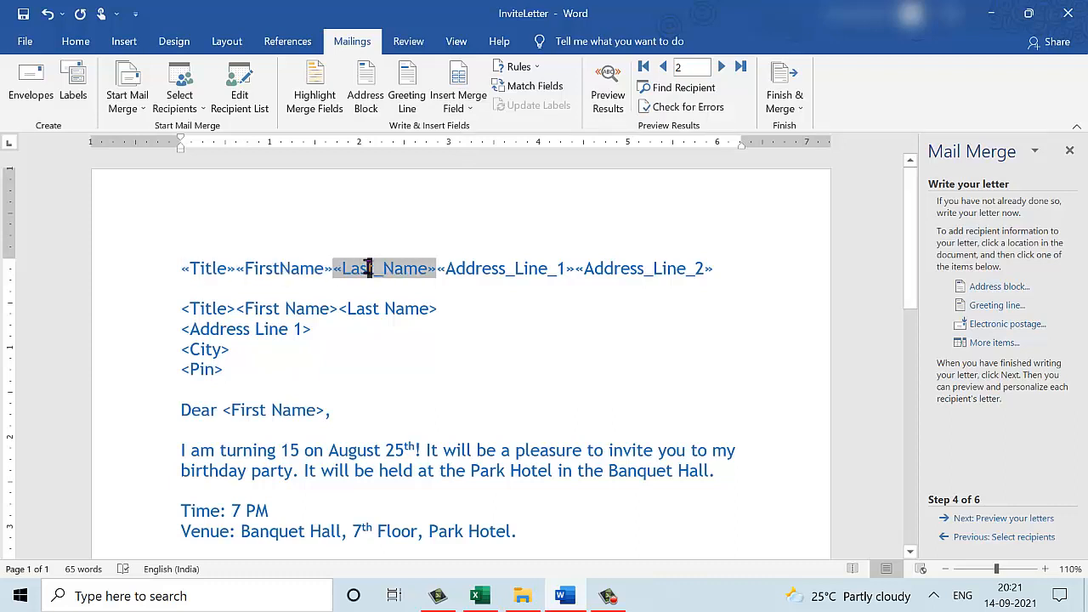
Step: Delete the typed placeholder address lines from <Title> to <Pin> above the Dear line
{"action": "left_click", "coordinate": [215, 309]}
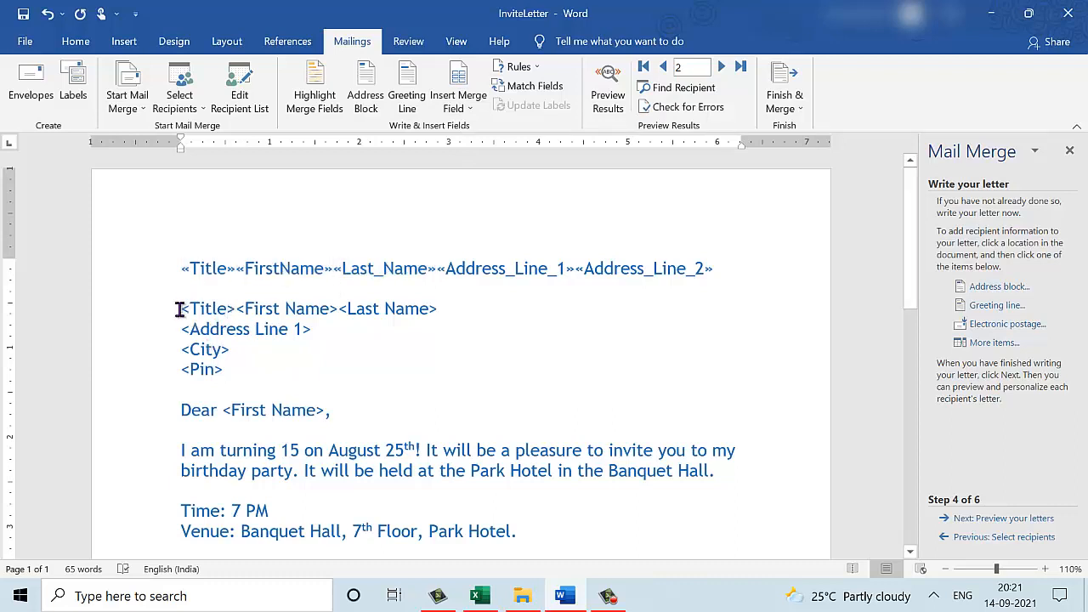
{"action": "left_click_drag", "start_coordinate": [181, 308], "coordinate": [223, 369]}
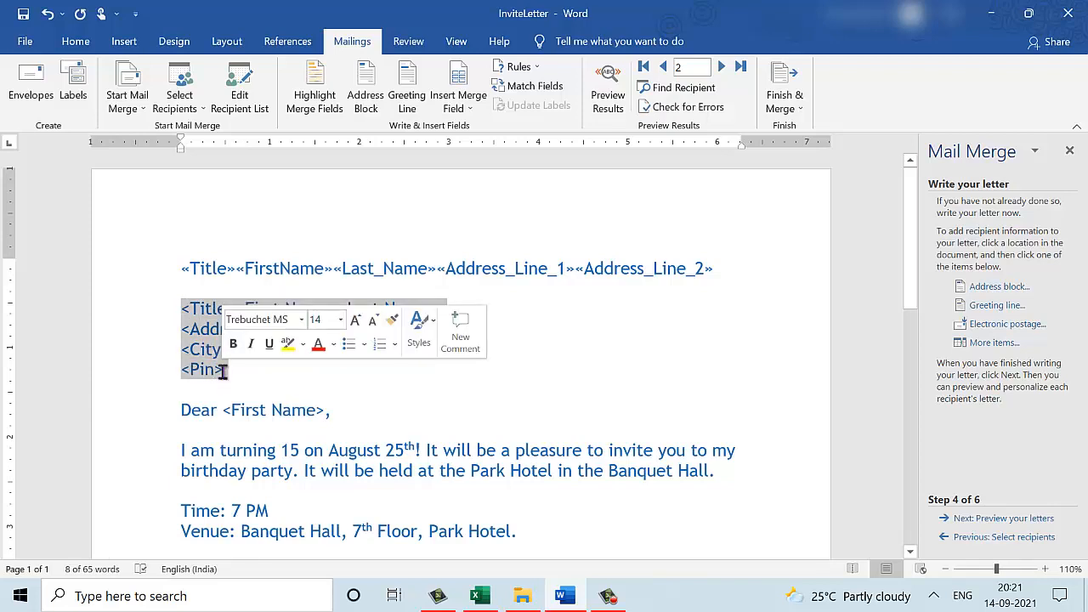
{"action": "key", "text": "Delete"}
{"action": "key", "text": "Delete"}
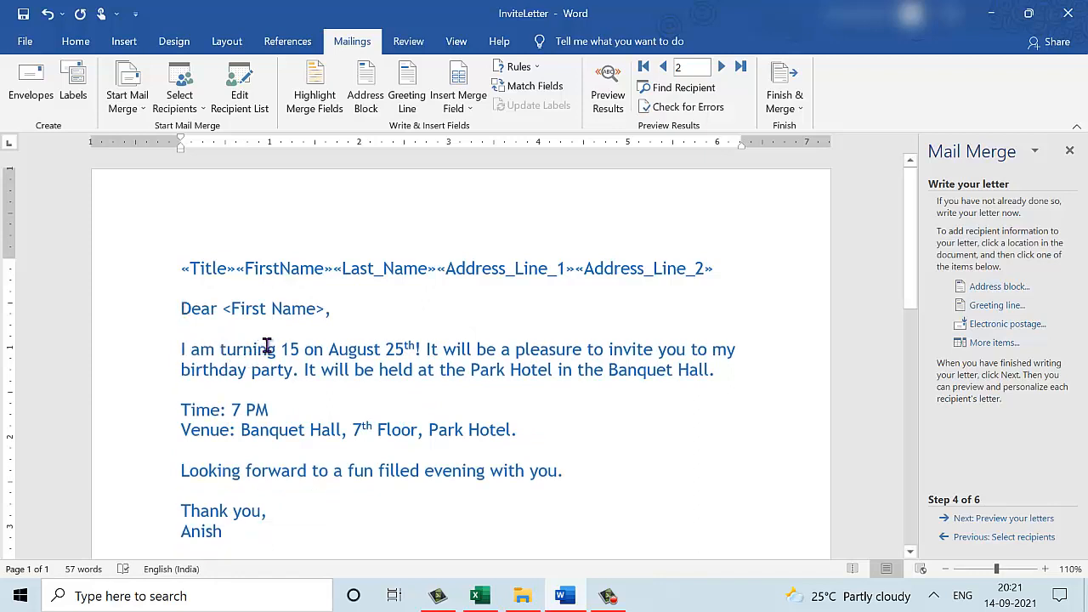
Step: Replace the typed <First Name> placeholder and its comma after Dear with the FirstName merge field
{"action": "left_click_drag", "start_coordinate": [323, 308], "coordinate": [227, 308]}
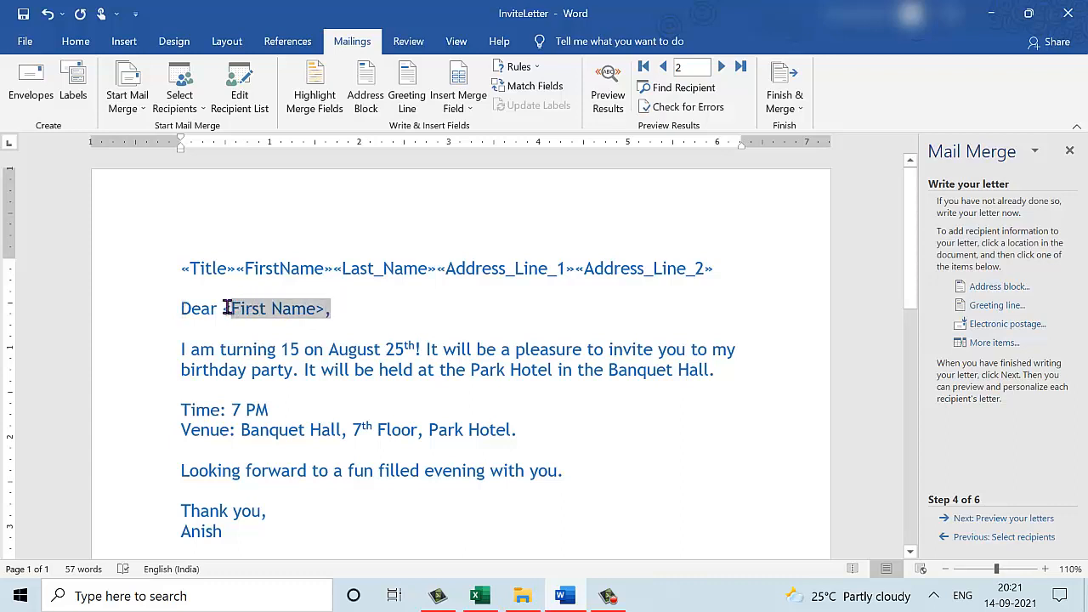
{"action": "key", "text": "Delete"}
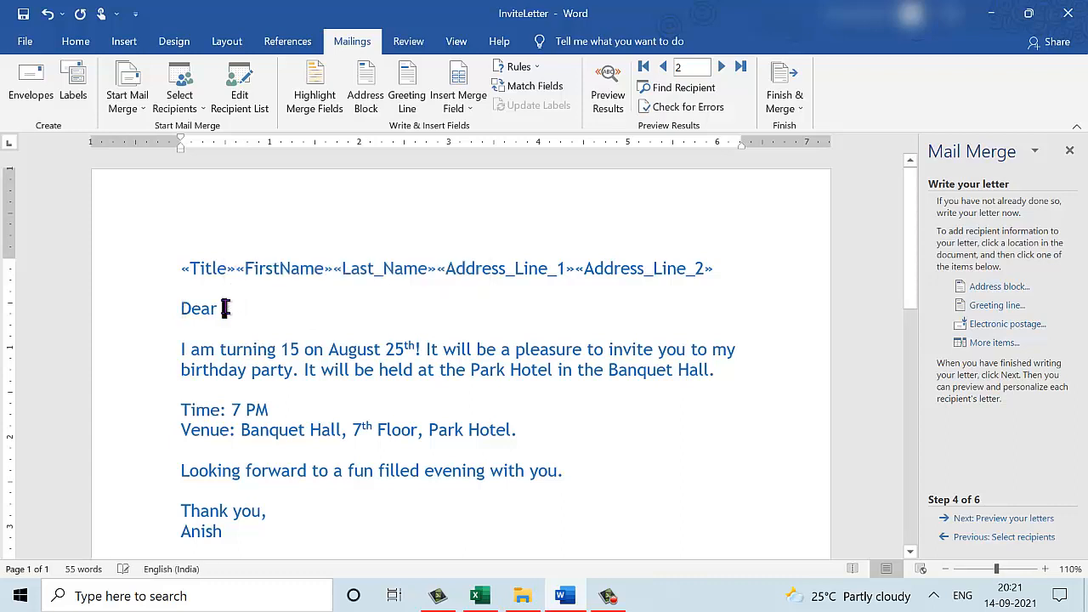
{"action": "left_click", "coordinate": [473, 109]}
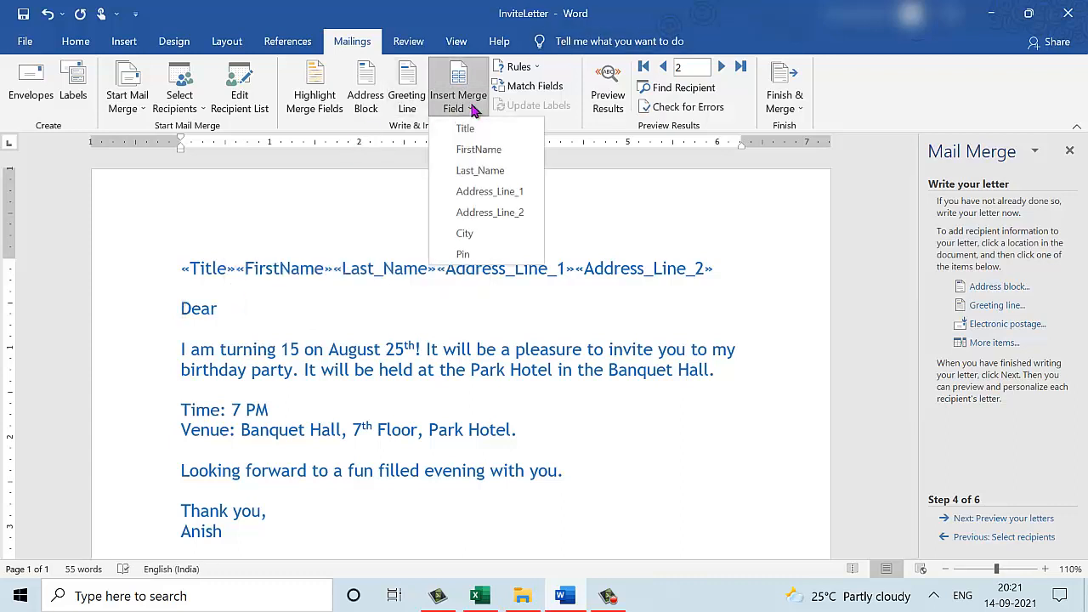
{"action": "left_click", "coordinate": [505, 160]}
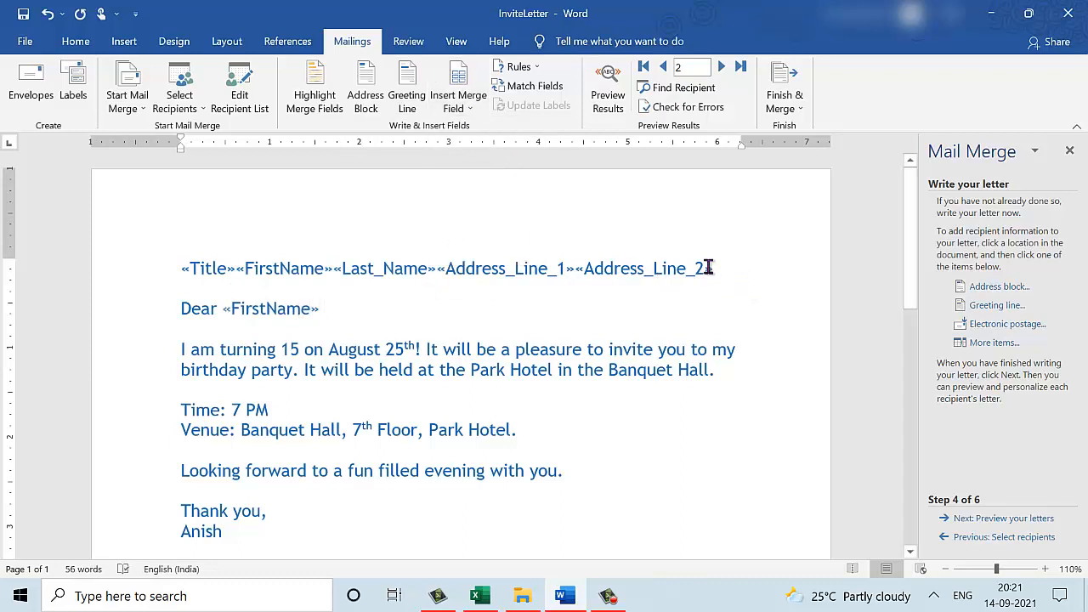
Step: Replace the line of merge fields above the Dear line with an address block, matching Postal Code to the Pin field
{"action": "left_click_drag", "start_coordinate": [714, 268], "coordinate": [128, 286]}
{"action": "key", "text": "Delete"}
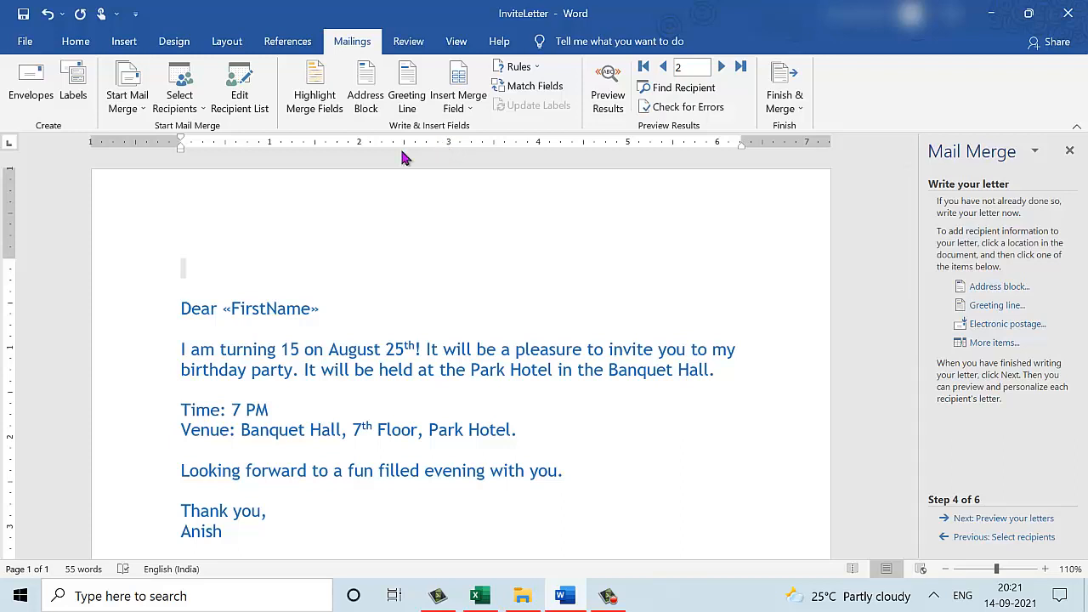
{"action": "left_click", "coordinate": [366, 101]}
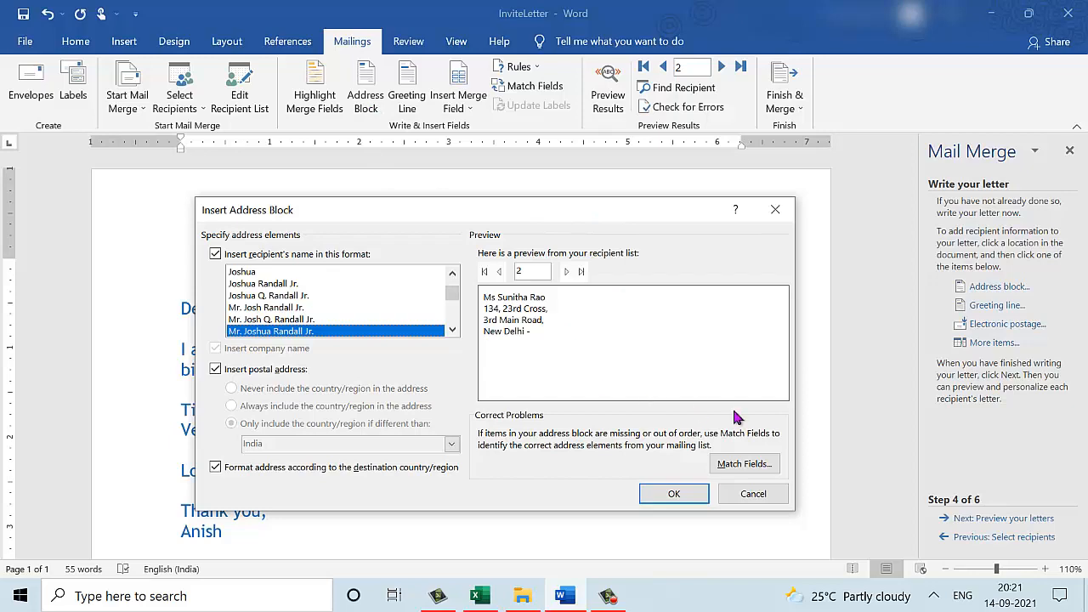
{"action": "left_click", "coordinate": [759, 472]}
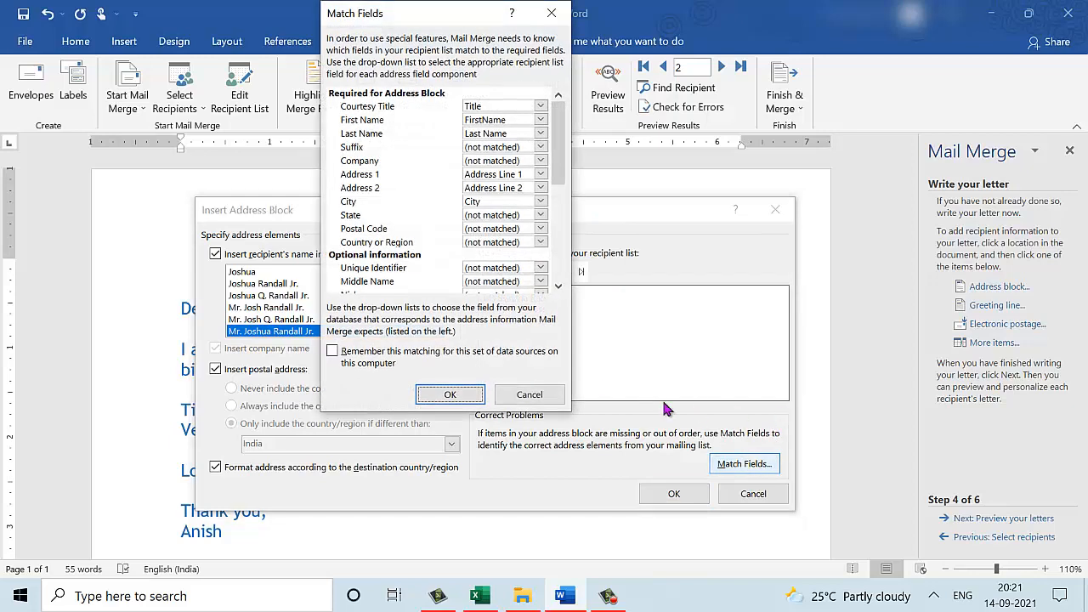
{"action": "left_click", "coordinate": [540, 233]}
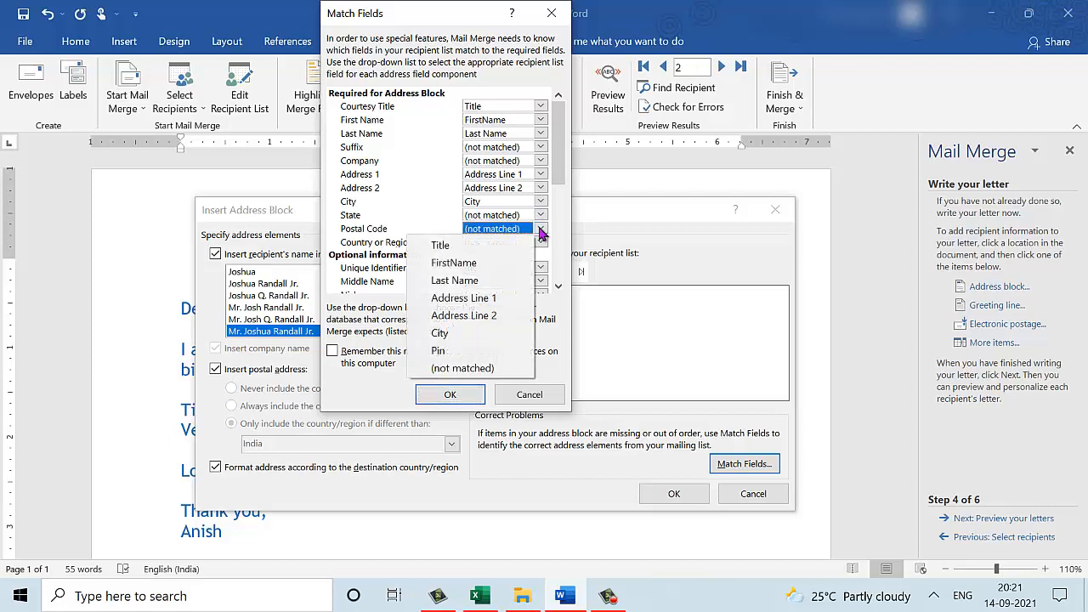
{"action": "left_click", "coordinate": [458, 352]}
{"action": "left_click", "coordinate": [451, 393]}
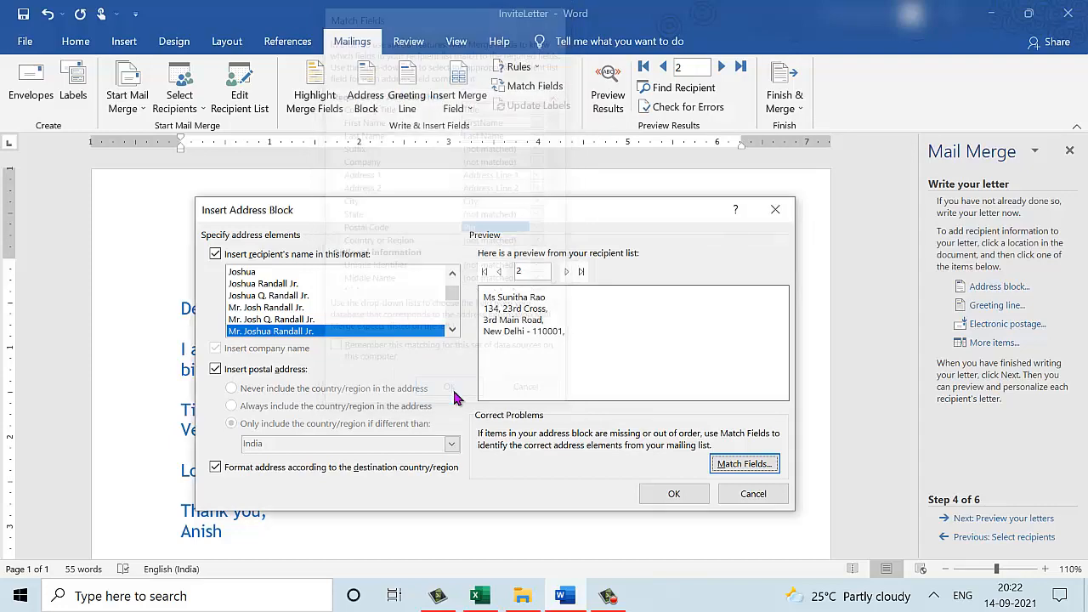
{"action": "left_click", "coordinate": [681, 494]}
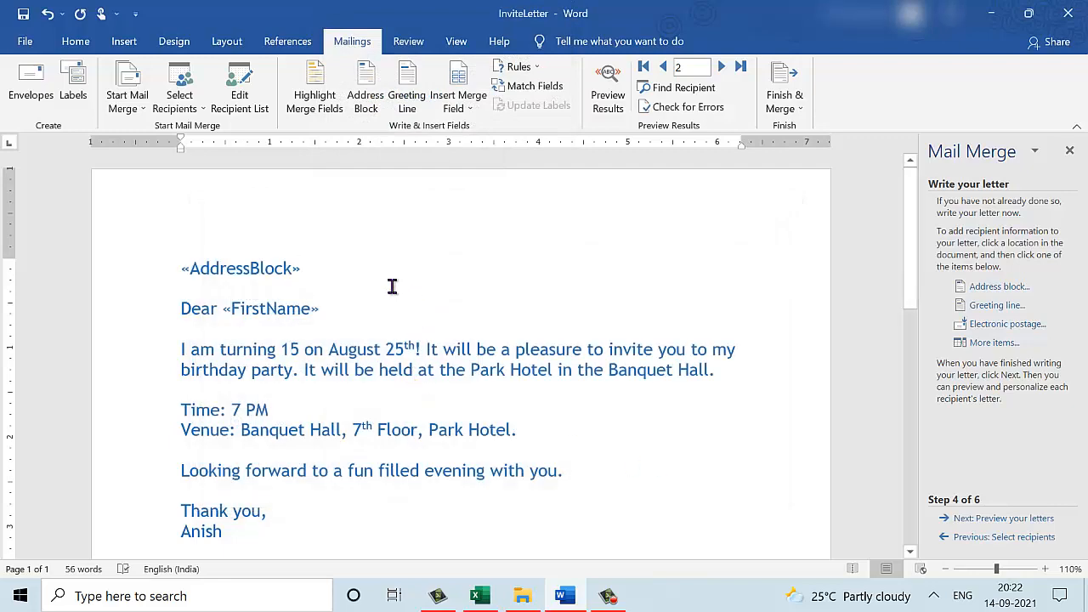
Step: Insert a greeting line with the default Dear format on a new line below the address block and delete the old Dear «FirstName» line
{"action": "key", "text": "Return"}
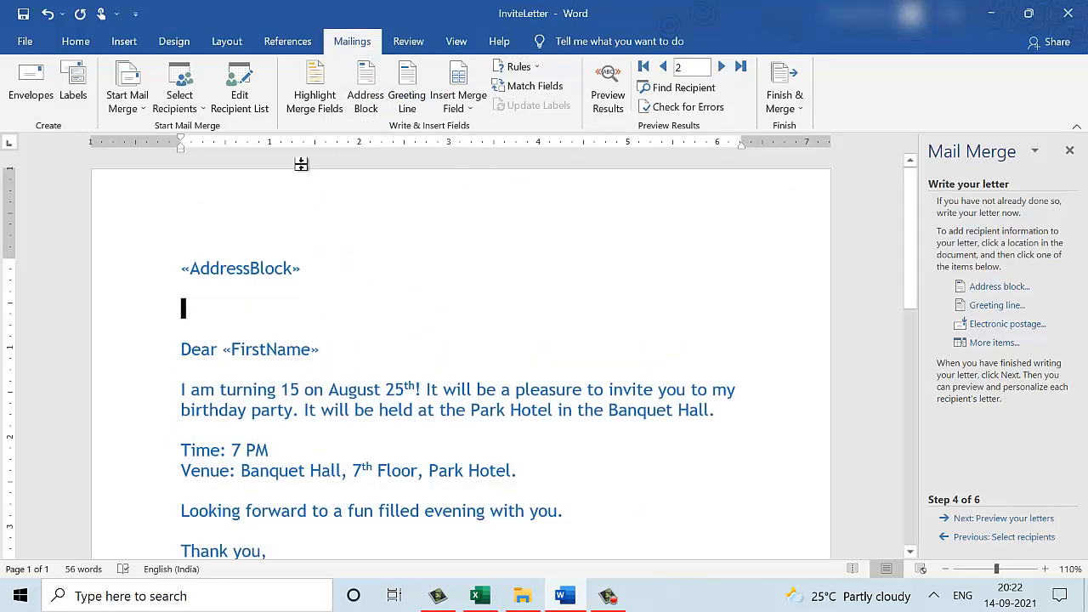
{"action": "left_click", "coordinate": [410, 102]}
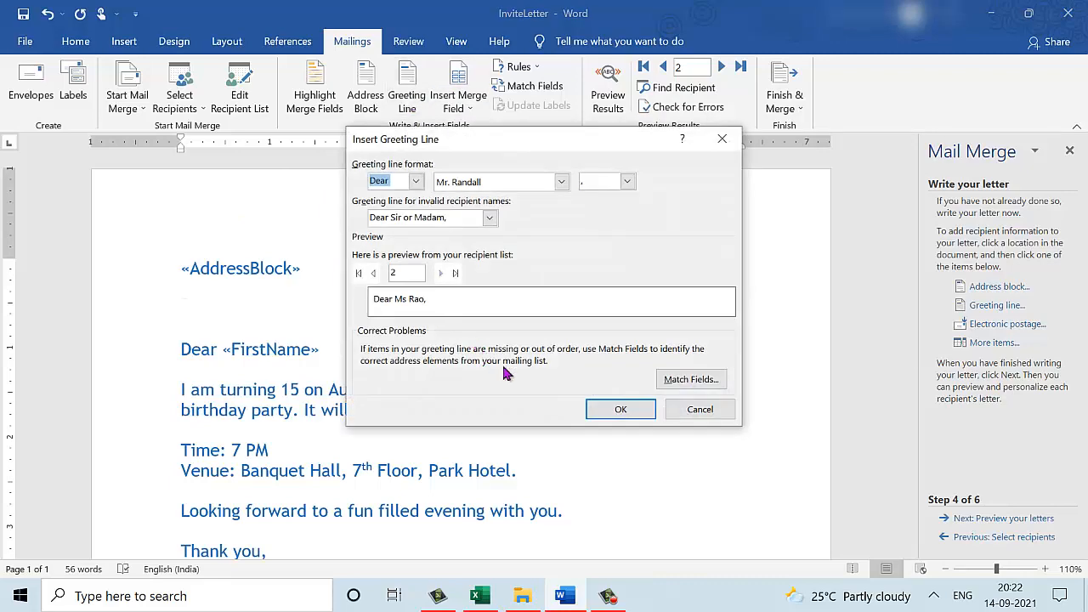
{"action": "left_click", "coordinate": [607, 408]}
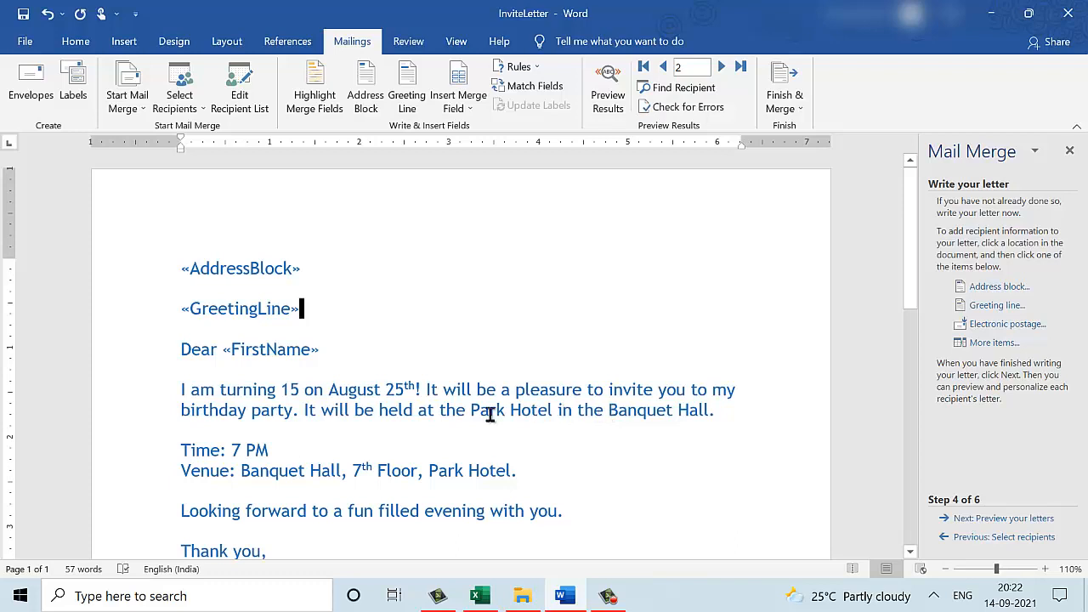
{"action": "left_click_drag", "start_coordinate": [333, 349], "coordinate": [171, 348]}
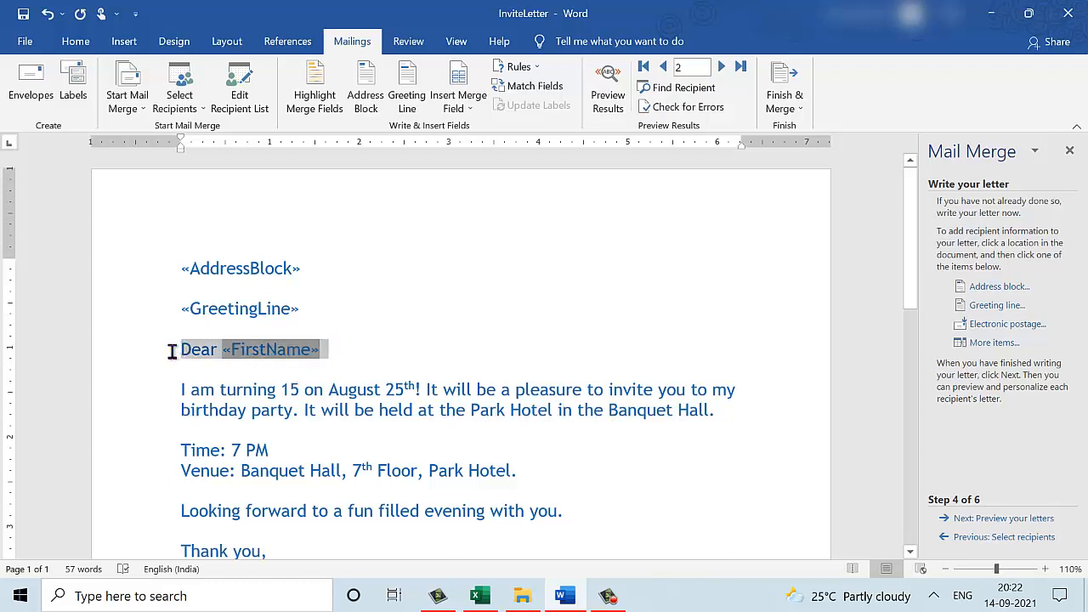
{"action": "key", "text": "Delete"}
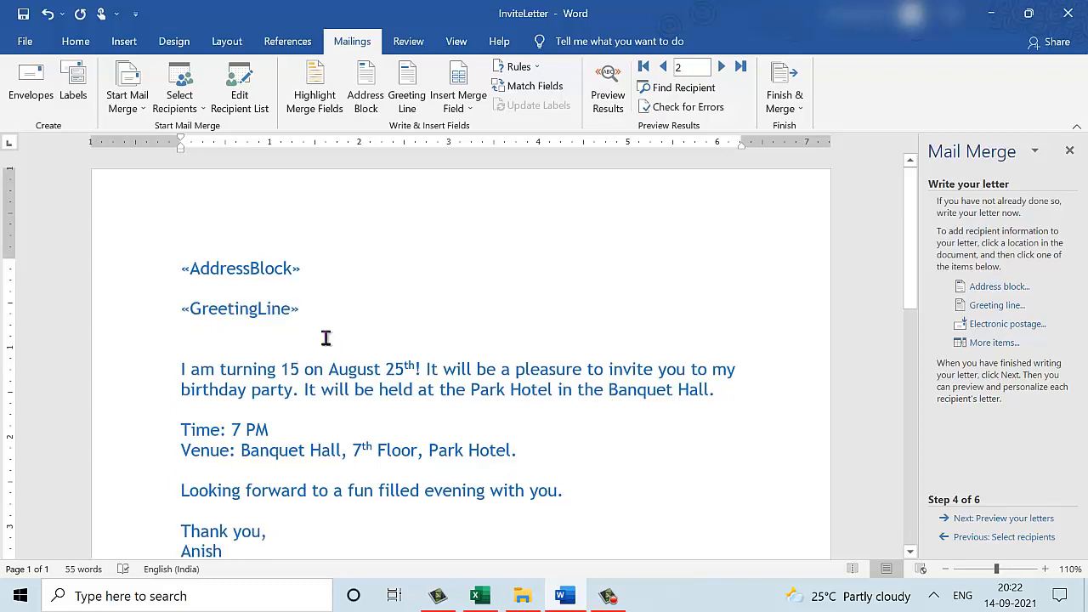
Step: Advance the wizard to previewing the letters and remove the extra blank line below the greeting
{"action": "left_click", "coordinate": [1003, 518]}
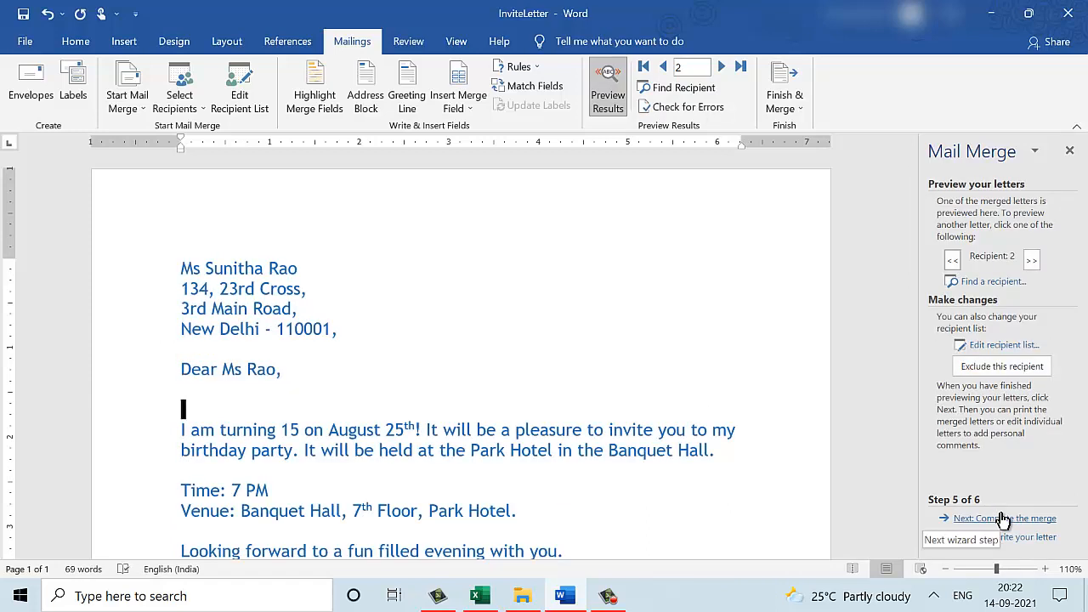
{"action": "key", "text": "BackSpace"}
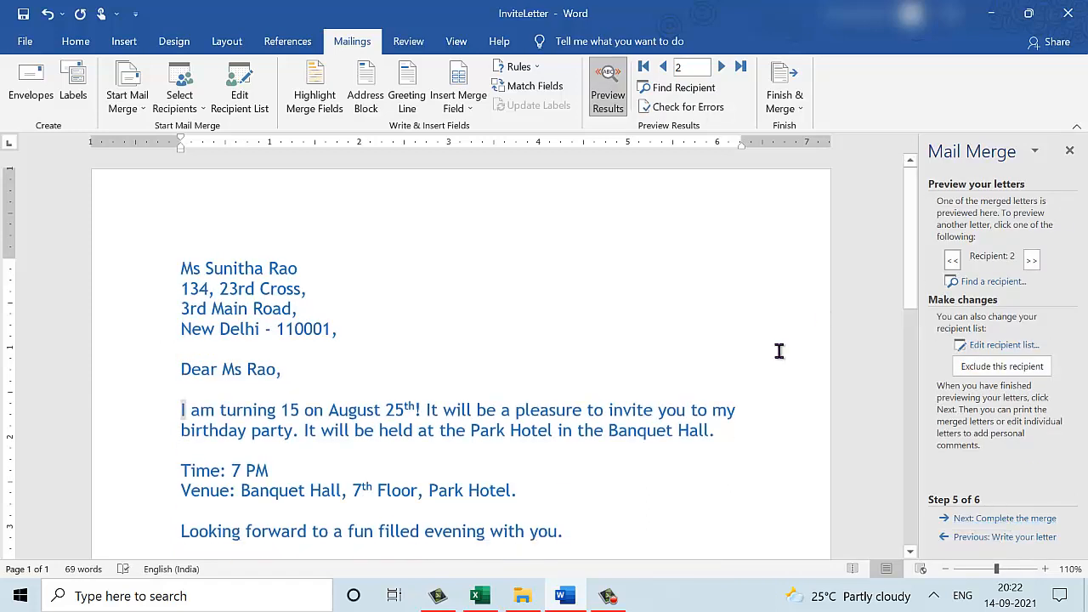
Step: Preview the last and first recipients' letters, check the address and greeting, and advance the wizard to completing the merge
{"action": "left_click", "coordinate": [740, 68]}
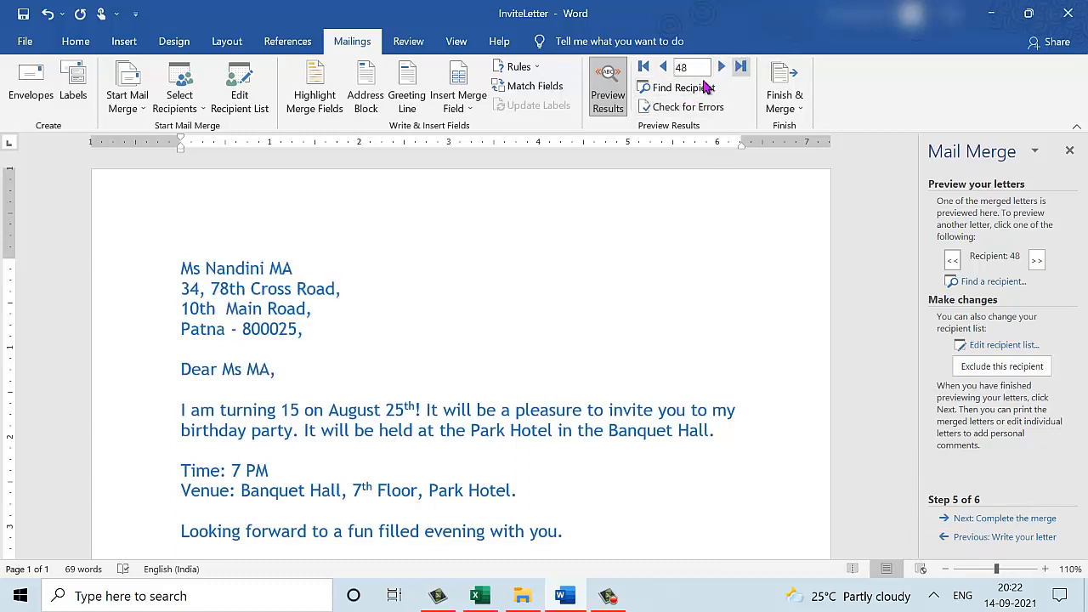
{"action": "left_click", "coordinate": [644, 67]}
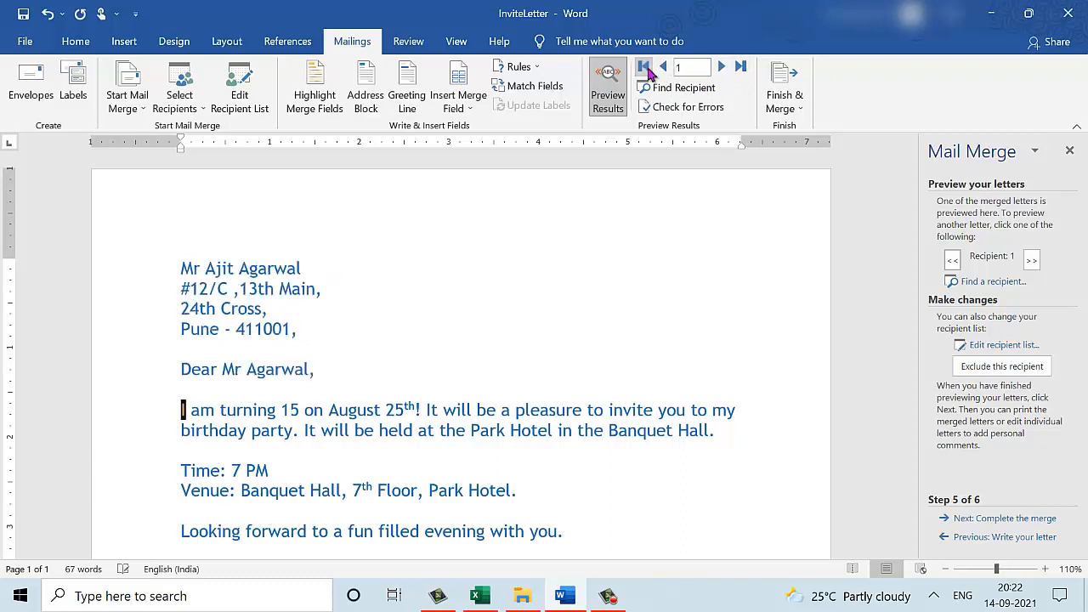
{"action": "left_click", "coordinate": [626, 264]}
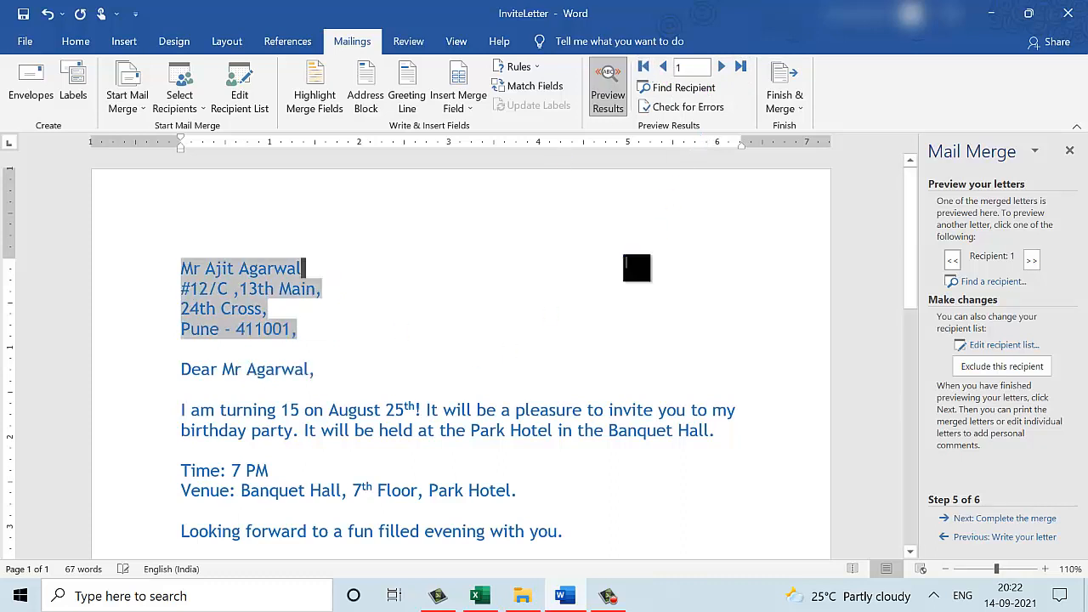
{"action": "left_click", "coordinate": [399, 362]}
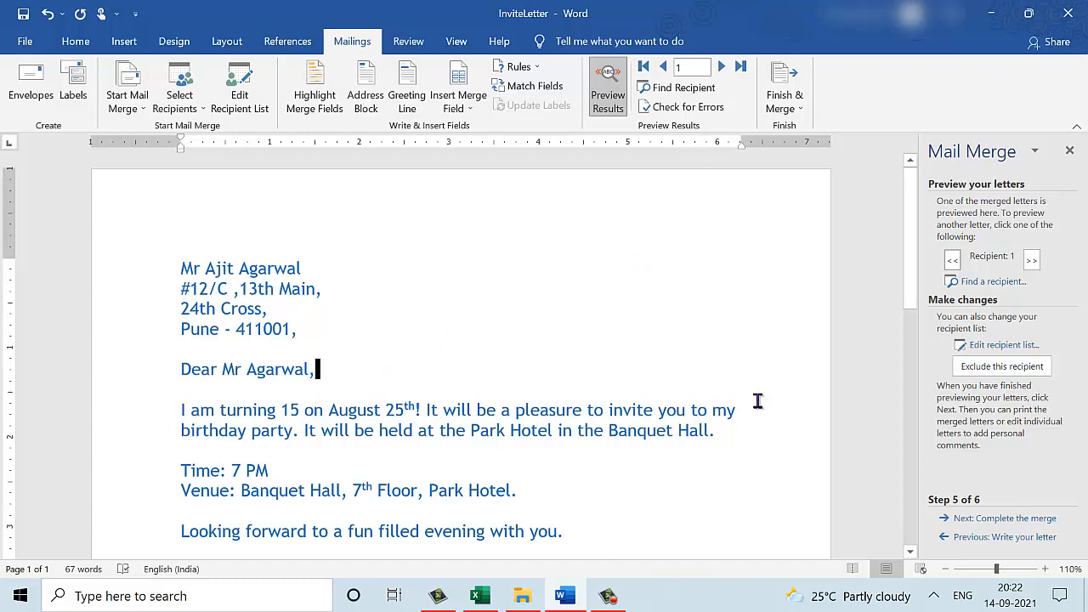
{"action": "left_click", "coordinate": [1012, 518]}
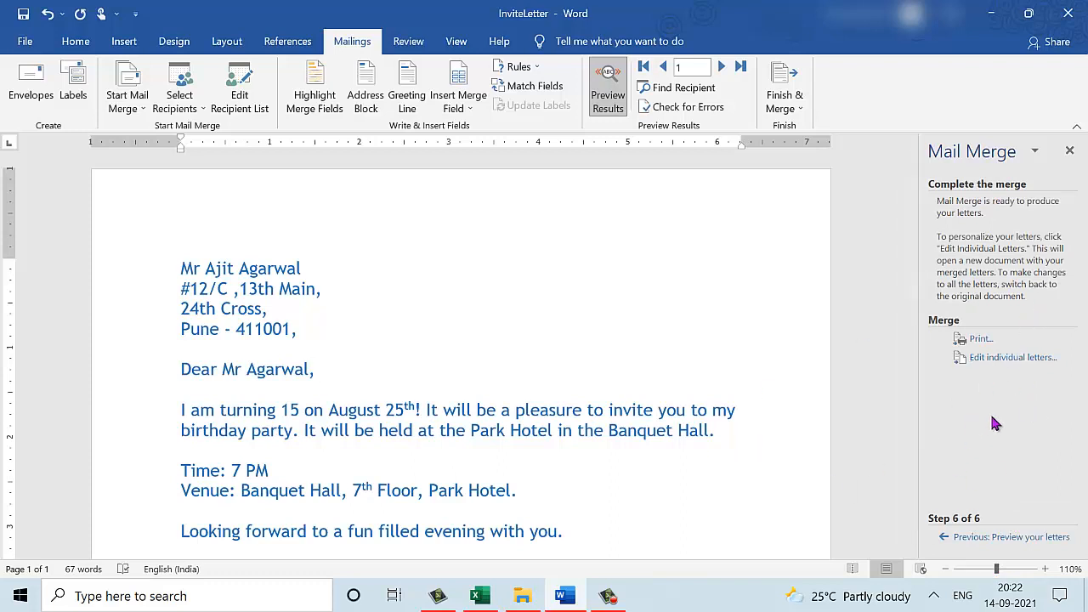
Step: Merge all records into a new document of individual letters
{"action": "left_click", "coordinate": [1013, 357]}
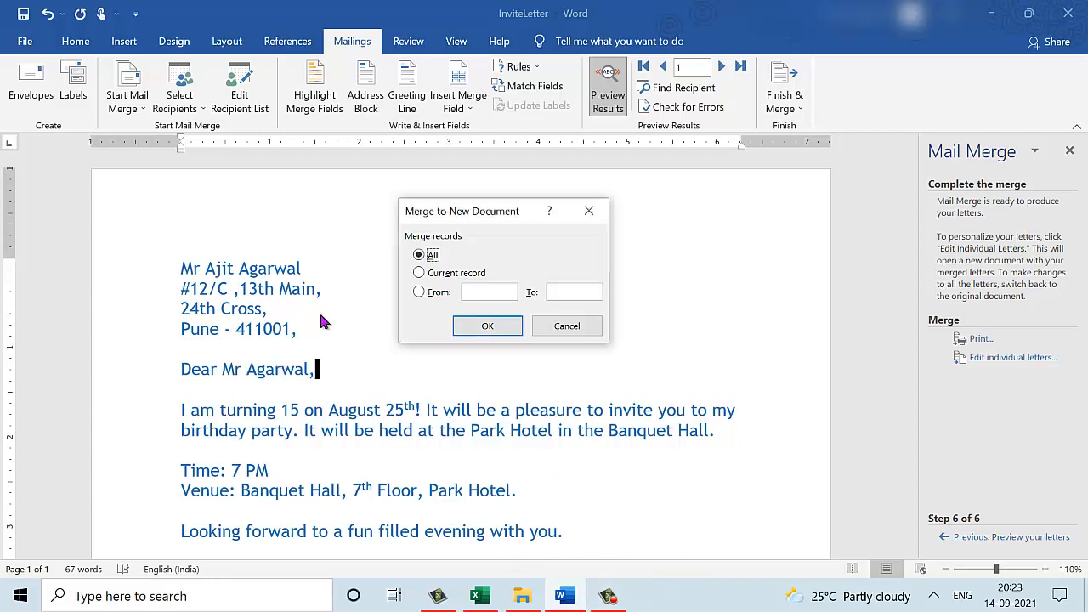
{"action": "left_click", "coordinate": [457, 273]}
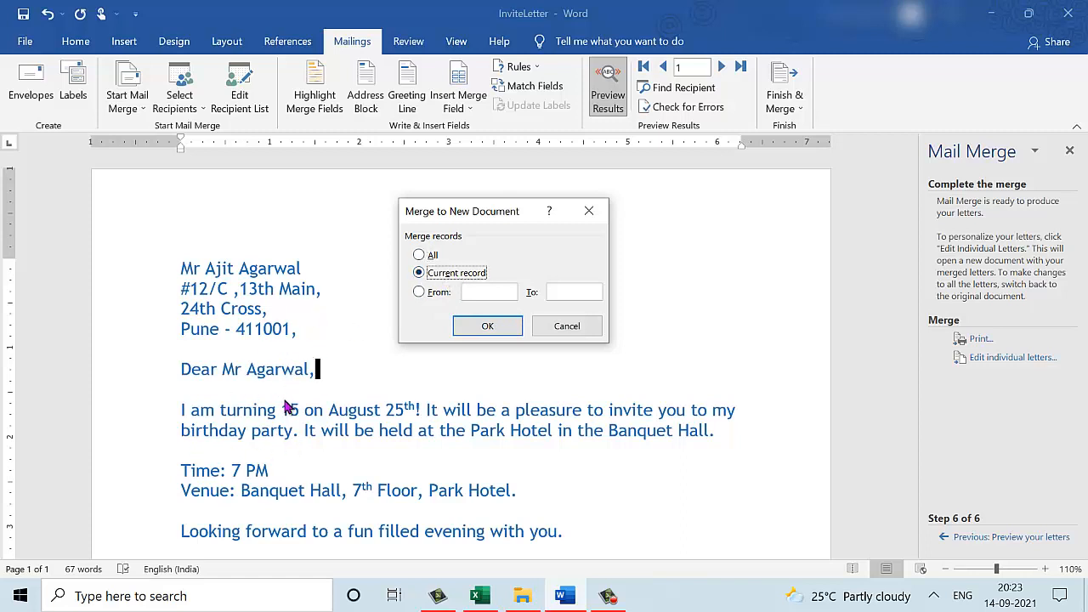
{"action": "left_click", "coordinate": [439, 294]}
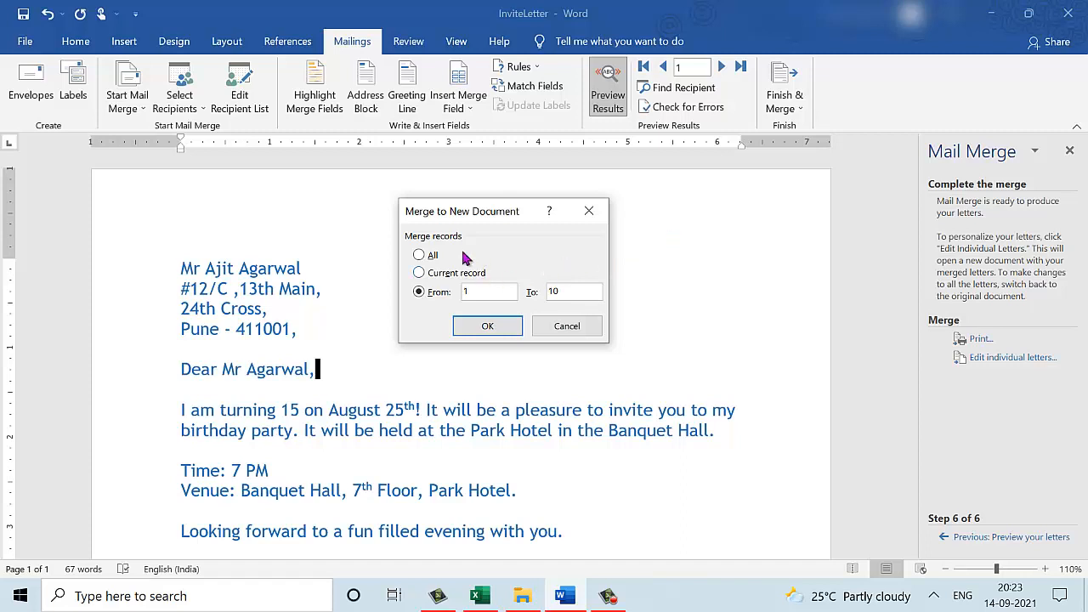
{"action": "left_click", "coordinate": [421, 256]}
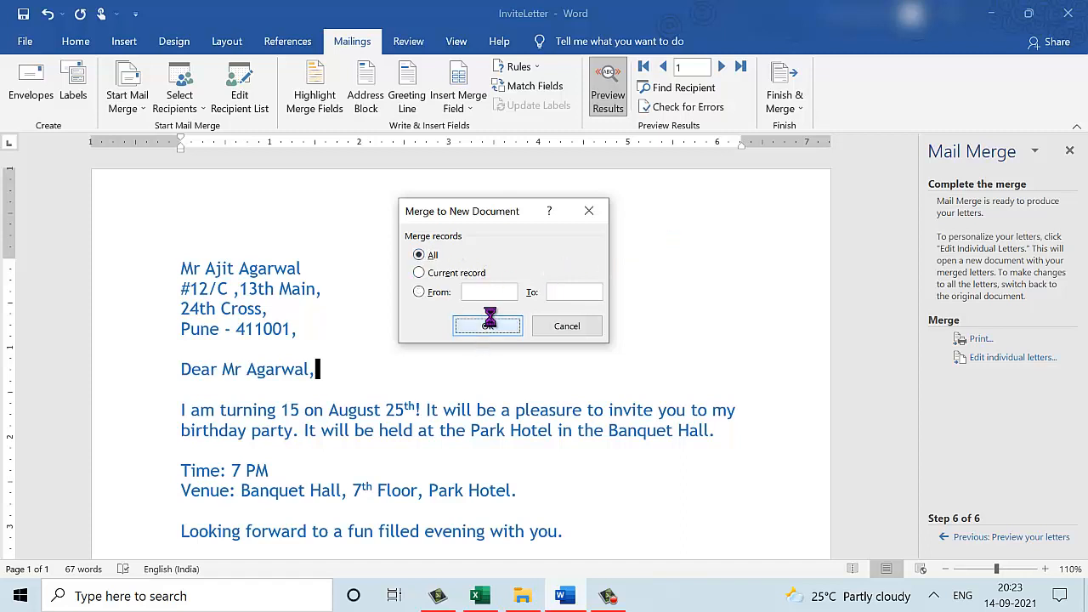
{"action": "left_click", "coordinate": [489, 323]}
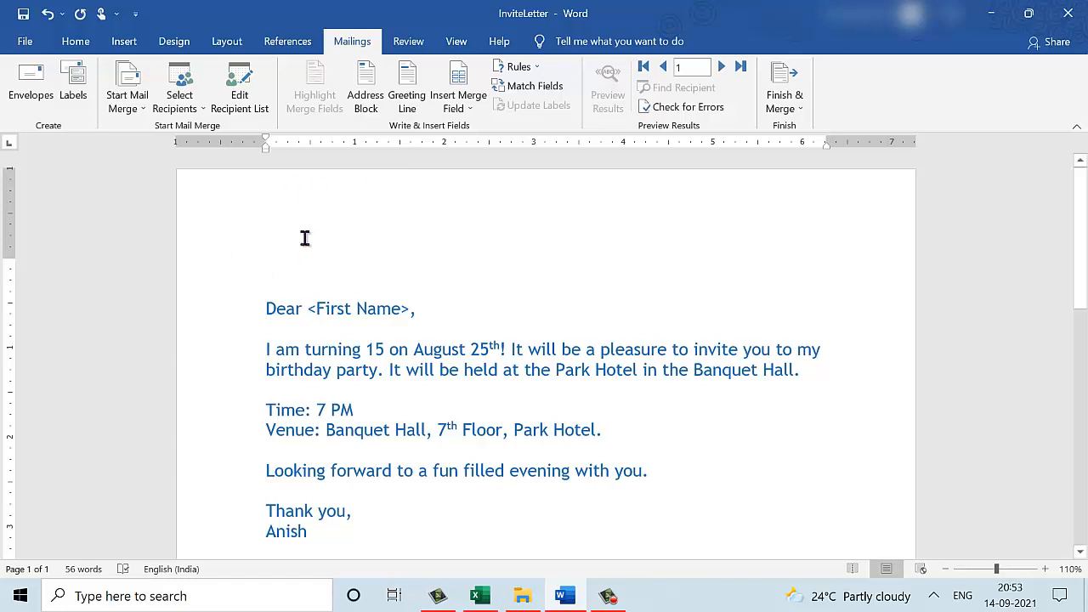
Step: Start inserting an address block above the Dear line and check the column headings in the AddressList workbook in Excel
{"action": "left_click", "coordinate": [463, 108]}
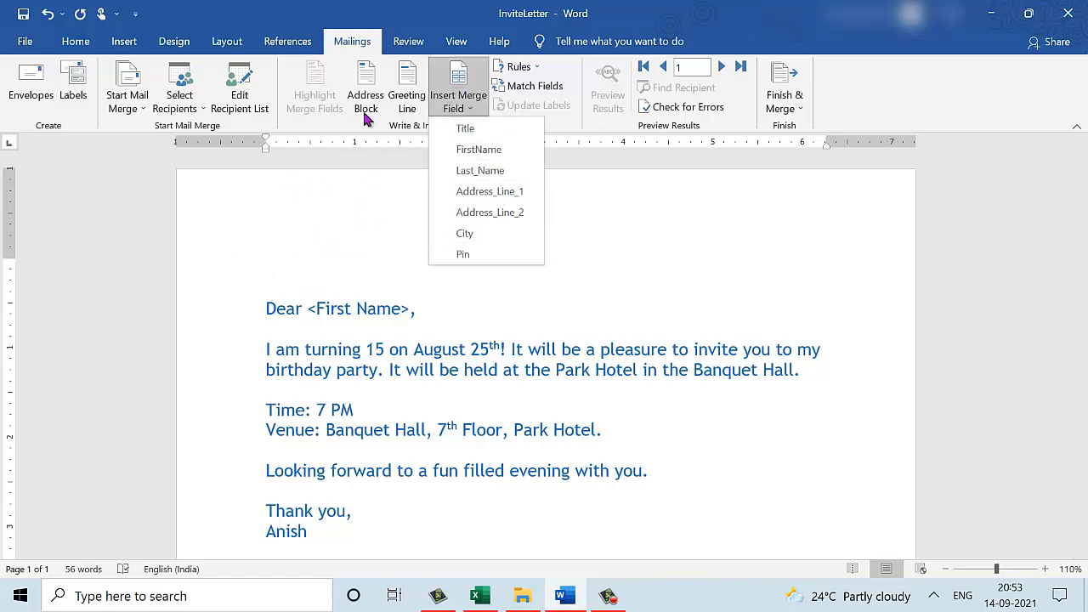
{"action": "left_click", "coordinate": [368, 85]}
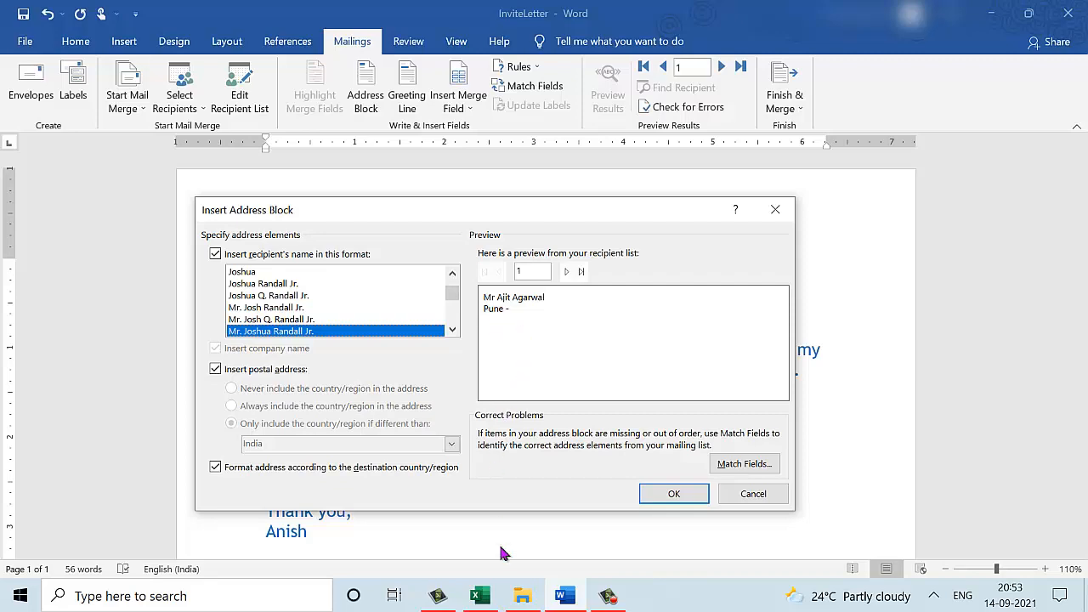
{"action": "left_click", "coordinate": [489, 604]}
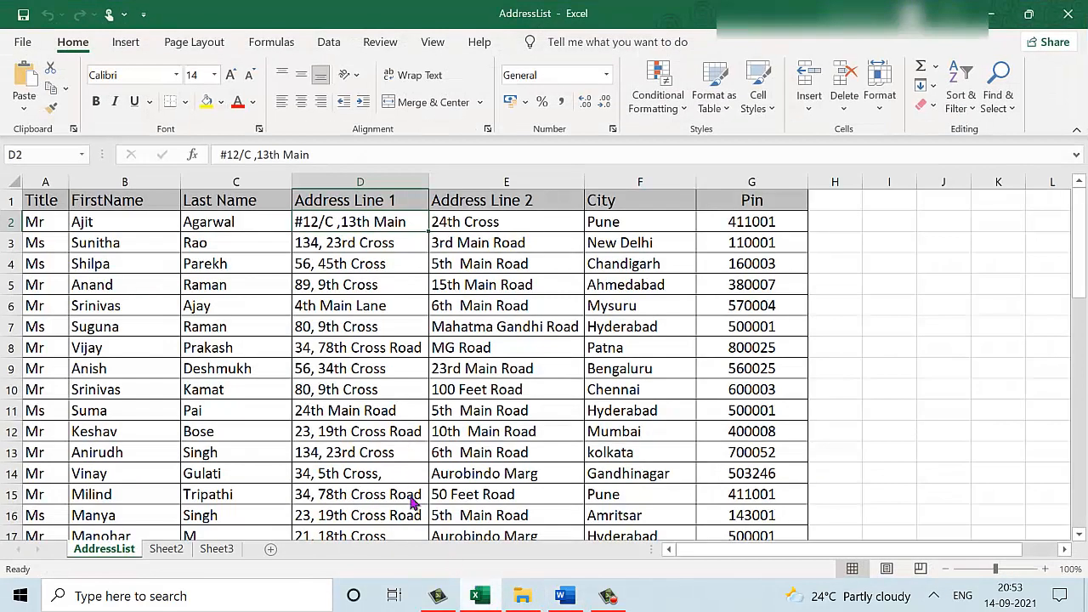
{"action": "right_click", "coordinate": [479, 597]}
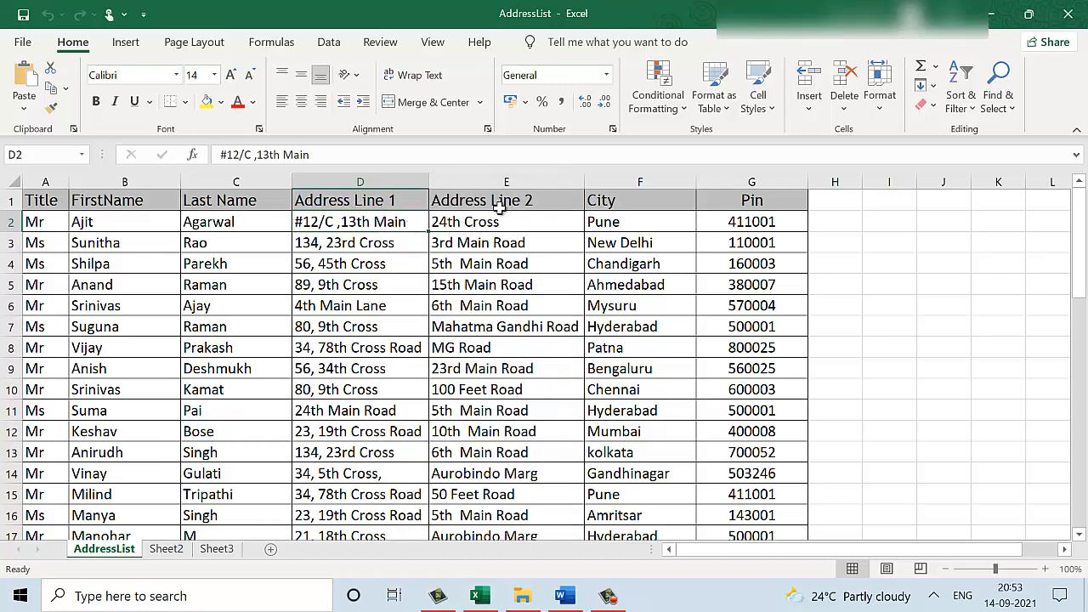
{"action": "left_click", "coordinate": [1001, 23]}
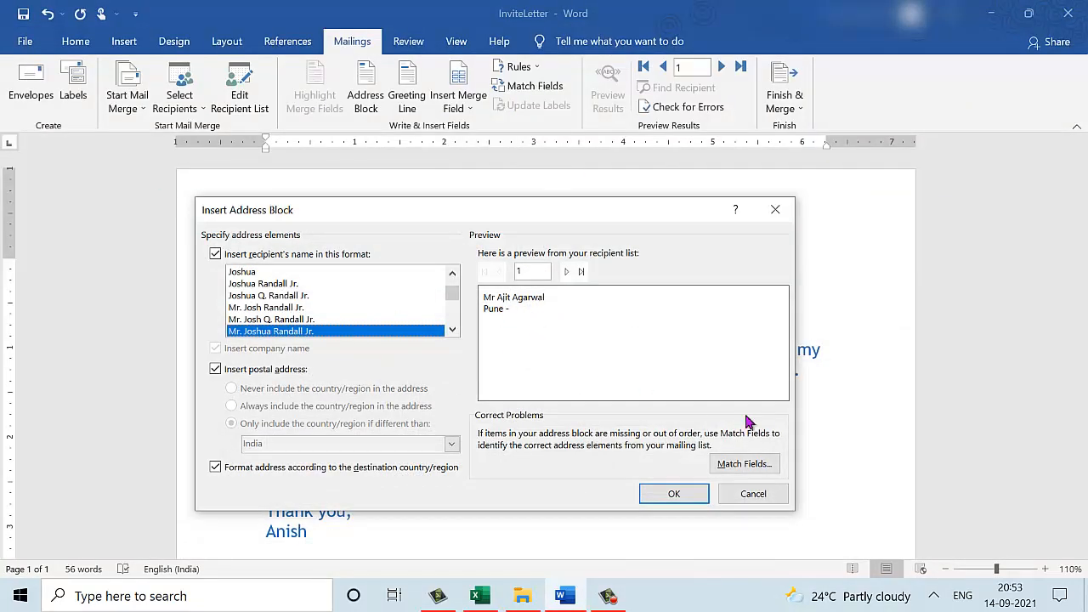
Step: Match Address 1 to Address Line 1, Address 2 to Address Line 2 and Postal Code to Pin, and insert the address block
{"action": "left_click", "coordinate": [752, 470]}
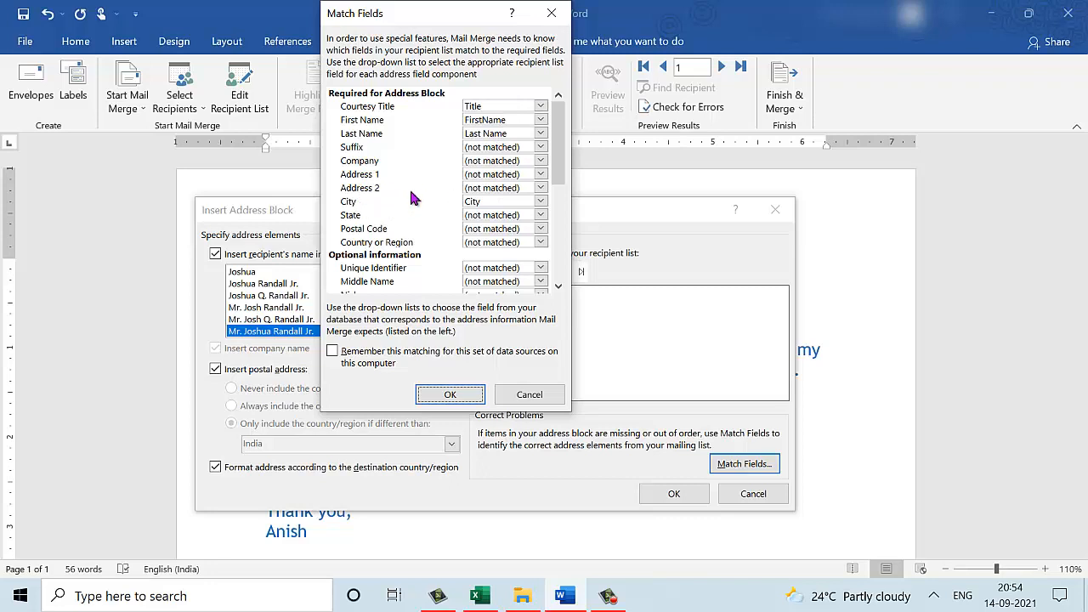
{"action": "left_click", "coordinate": [501, 174]}
{"action": "left_click", "coordinate": [463, 244]}
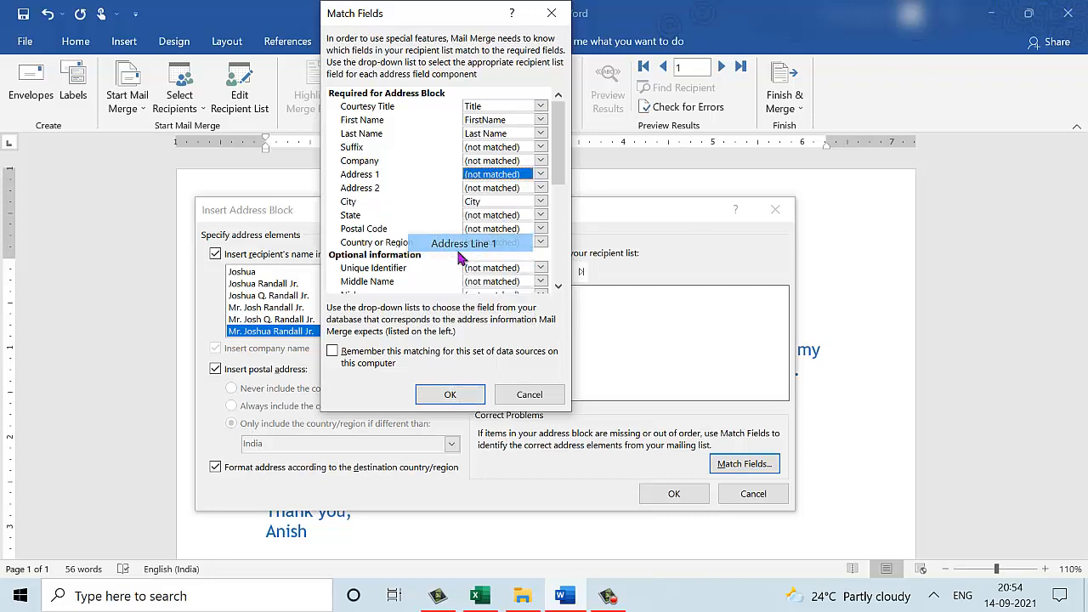
{"action": "left_click", "coordinate": [508, 198]}
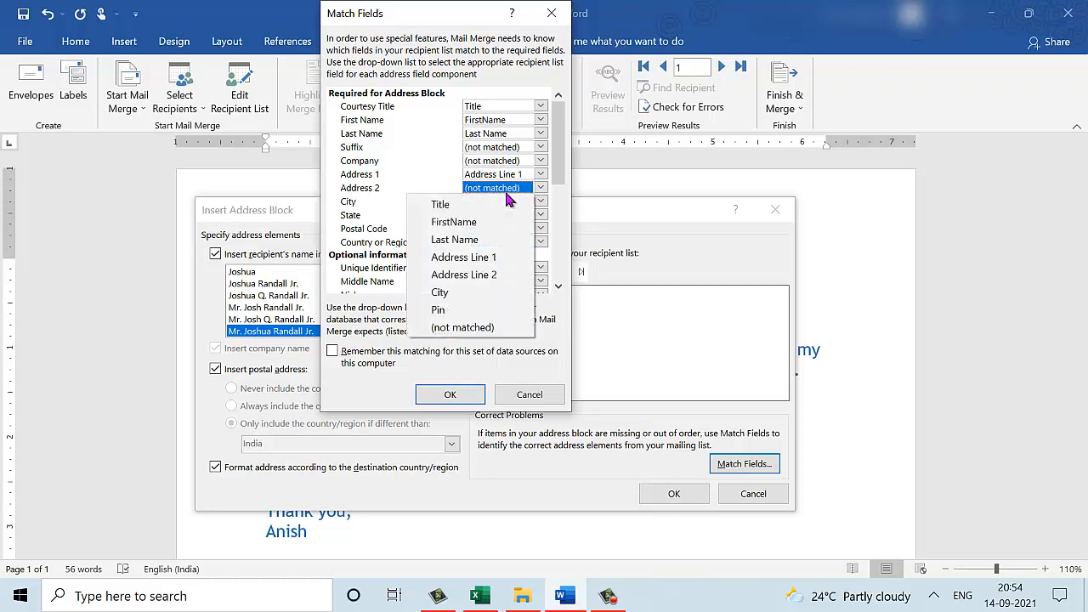
{"action": "left_click", "coordinate": [486, 278]}
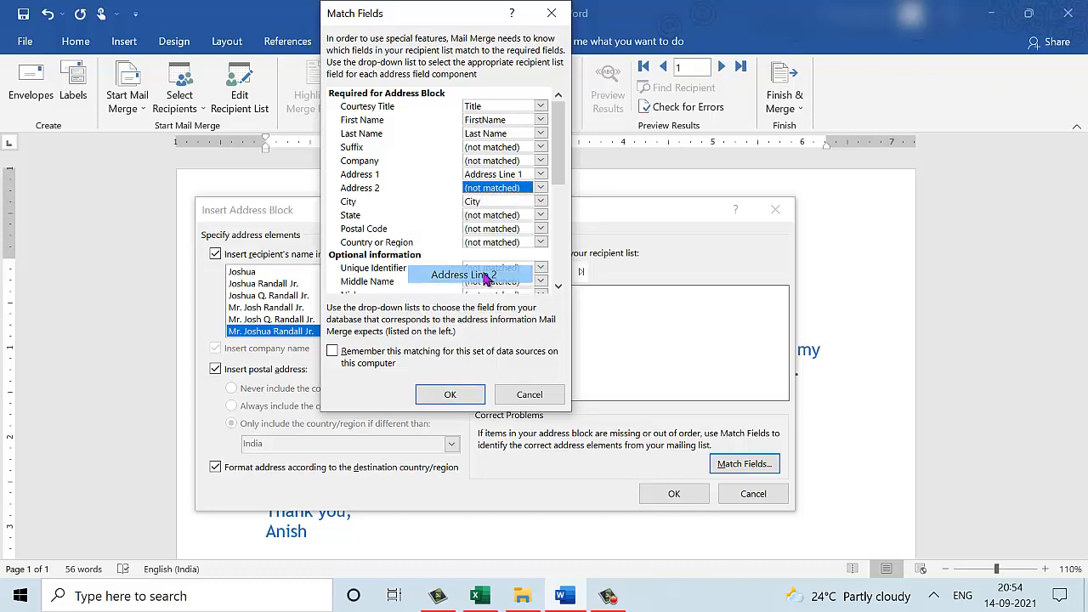
{"action": "left_click", "coordinate": [502, 228]}
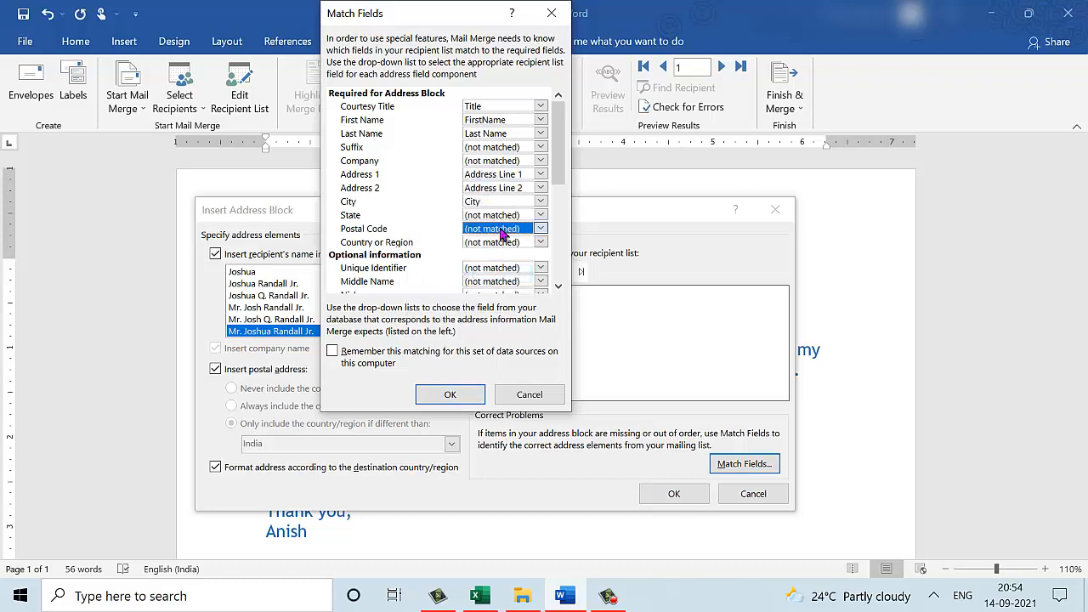
{"action": "left_click", "coordinate": [466, 351]}
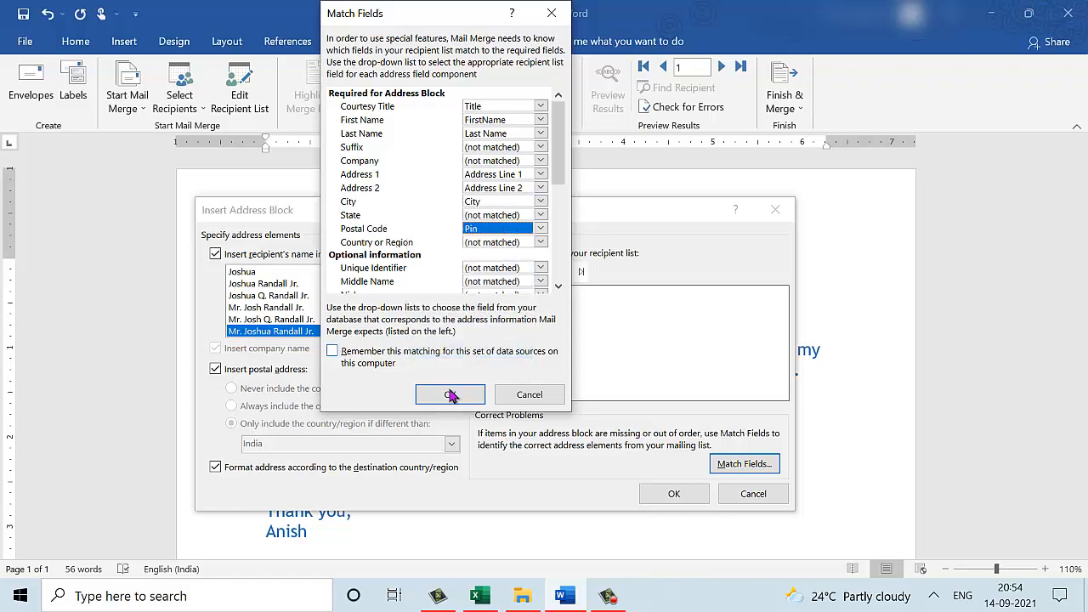
{"action": "left_click", "coordinate": [449, 394]}
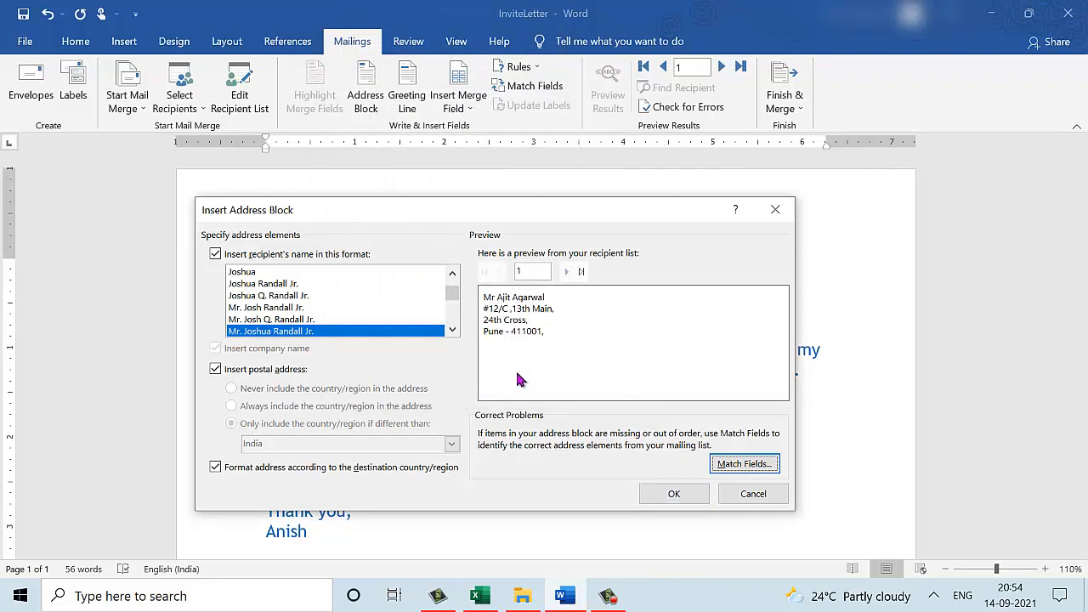
{"action": "left_click", "coordinate": [671, 493]}
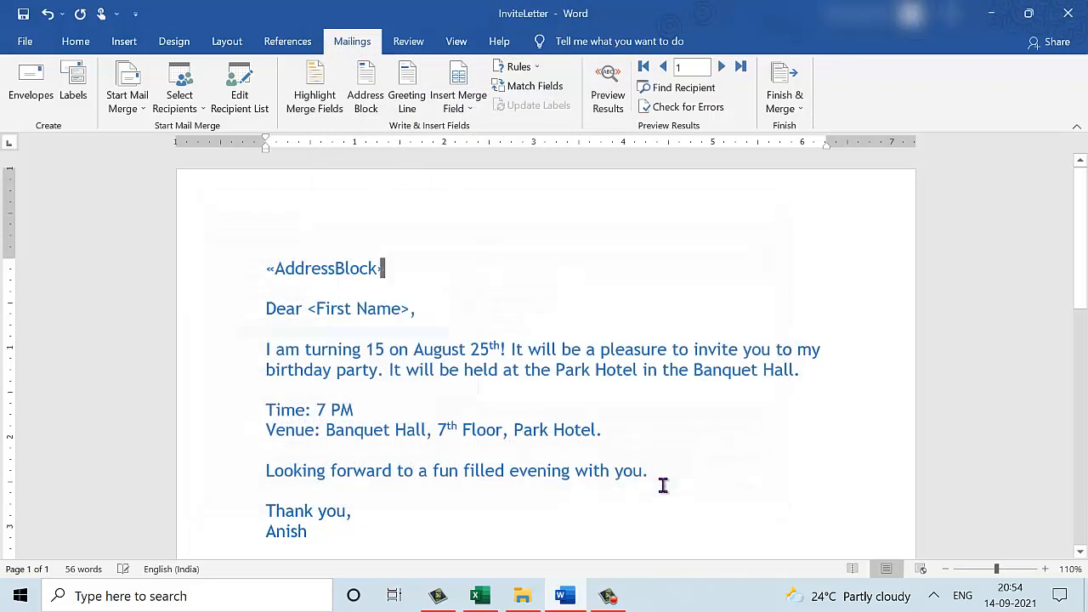
Step: Insert a greeting line in the "Dear Mr. Randall," format, reviewing the name formats and field matching without changing them
{"action": "left_click", "coordinate": [409, 107]}
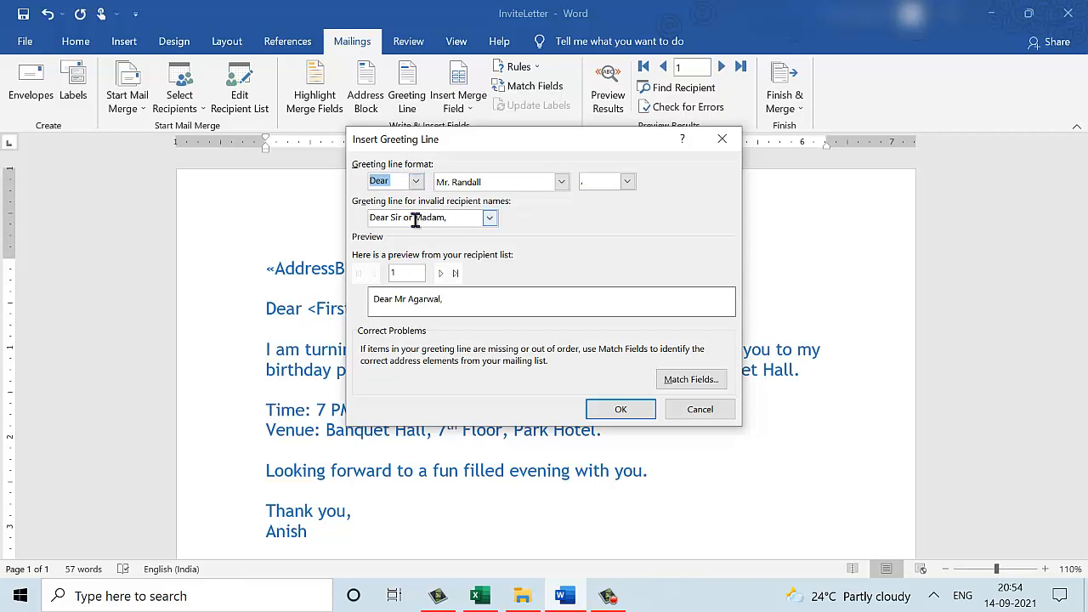
{"action": "left_click", "coordinate": [525, 181]}
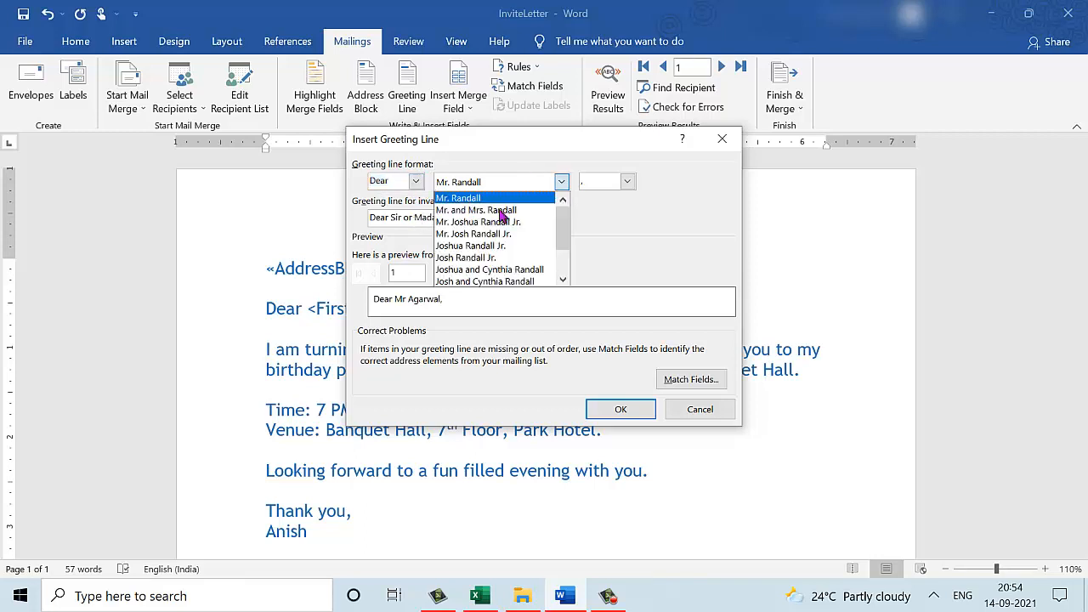
{"action": "left_click", "coordinate": [602, 217]}
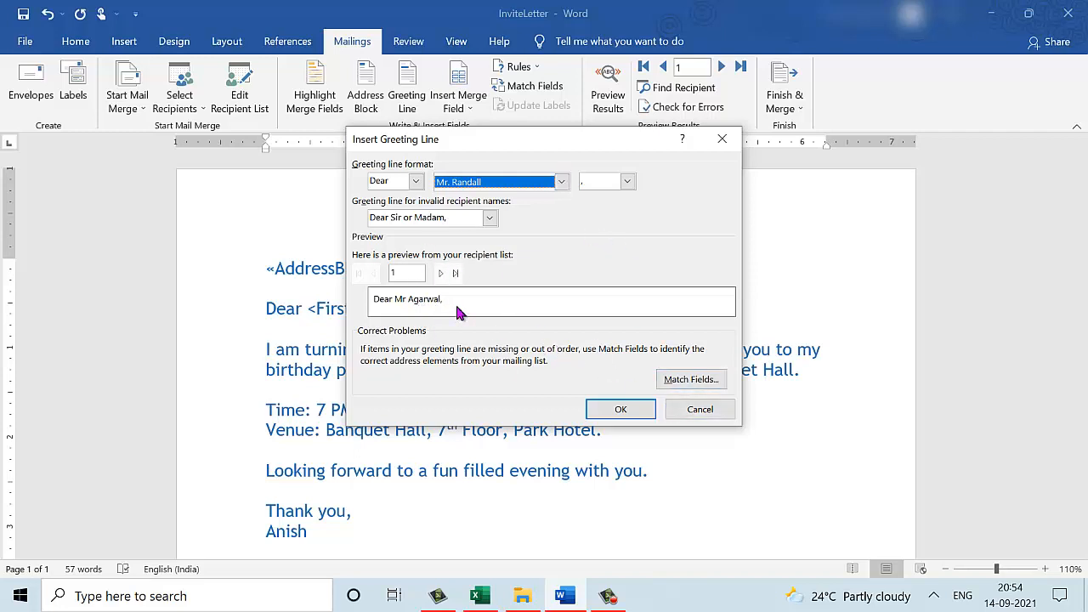
{"action": "left_click", "coordinate": [691, 384]}
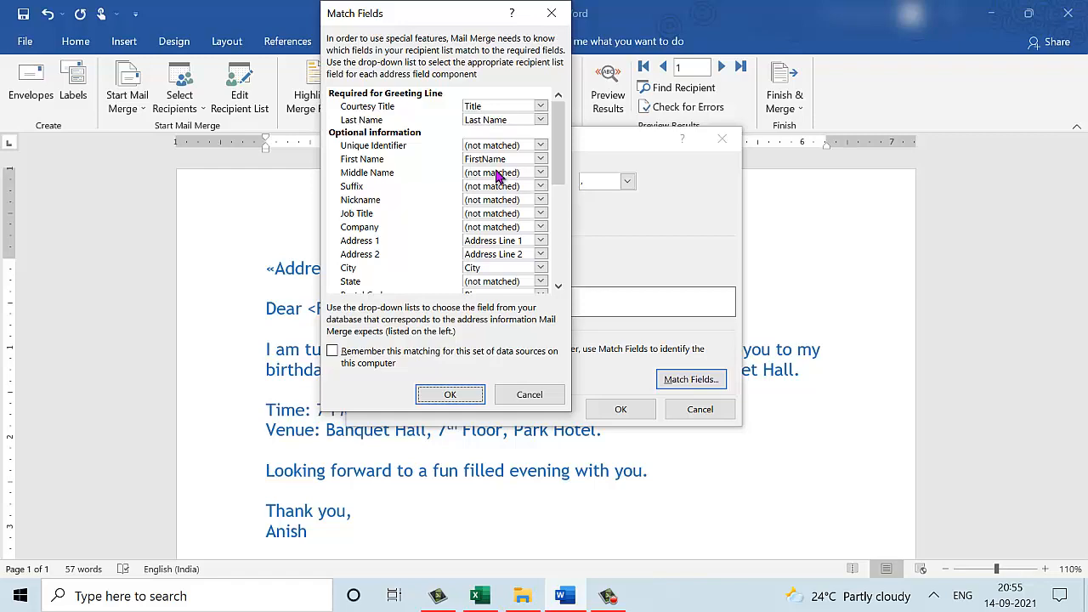
{"action": "left_click", "coordinate": [535, 393]}
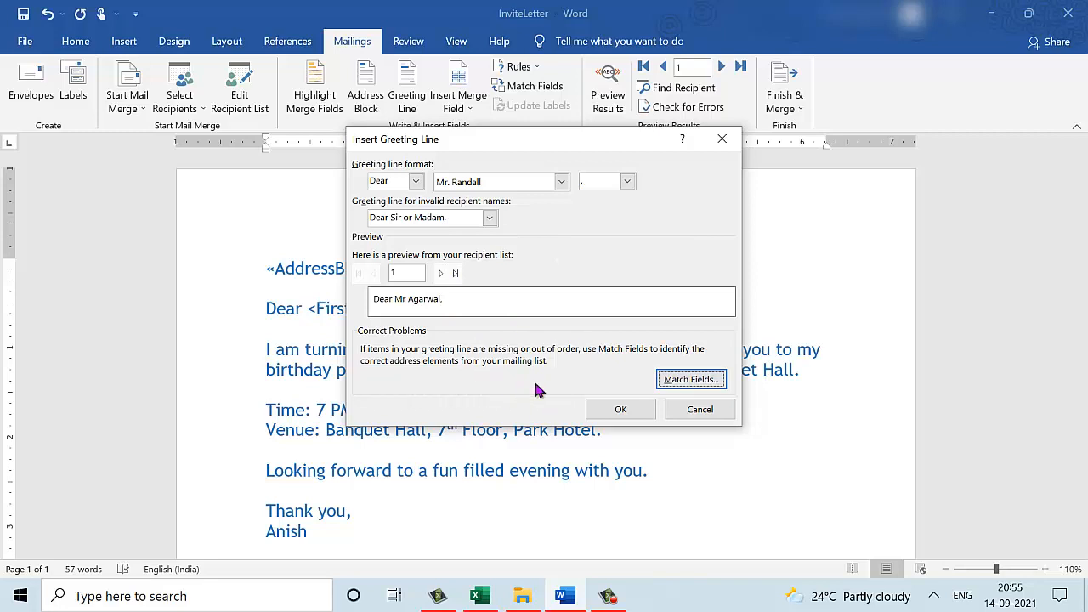
{"action": "left_click", "coordinate": [619, 415]}
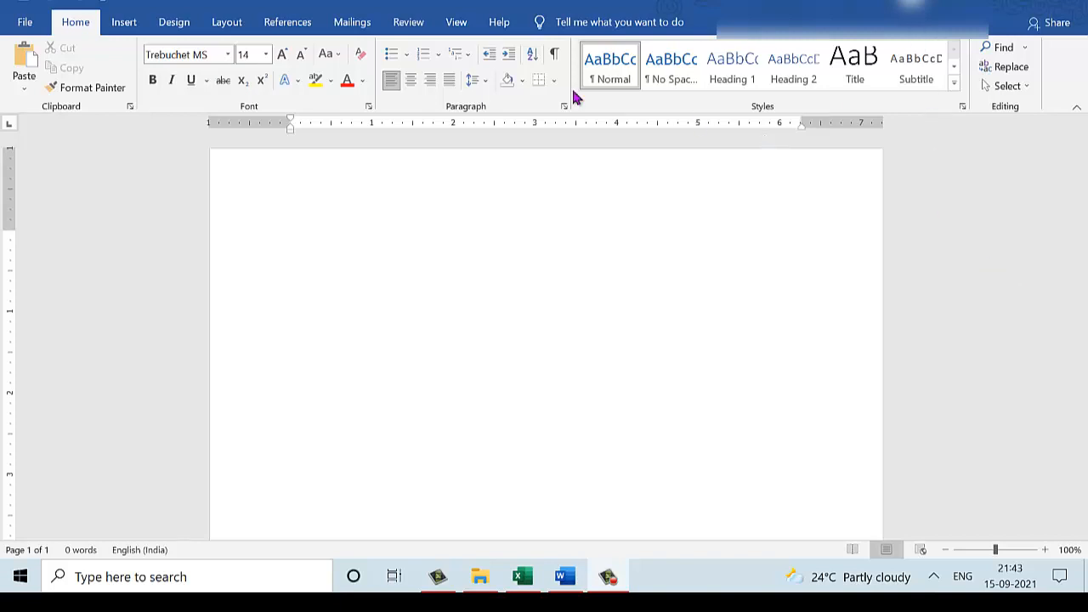
Step: Start the Step-by-Step Mail Merge Wizard for Letters in the blank document and advance to choosing the starting document
{"action": "left_click", "coordinate": [352, 23]}
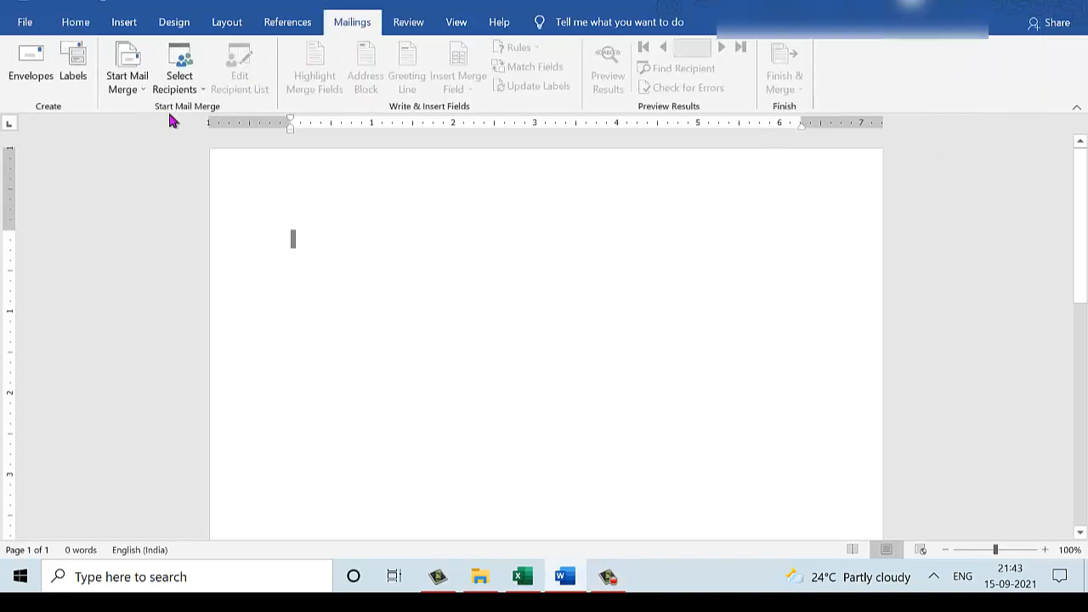
{"action": "left_click", "coordinate": [141, 95]}
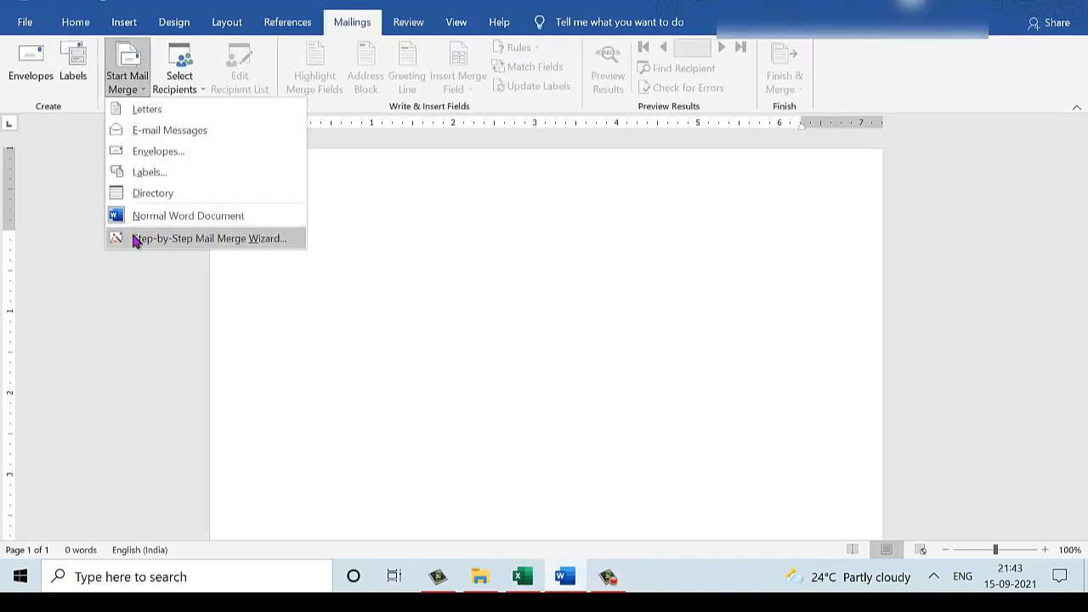
{"action": "left_click", "coordinate": [133, 238]}
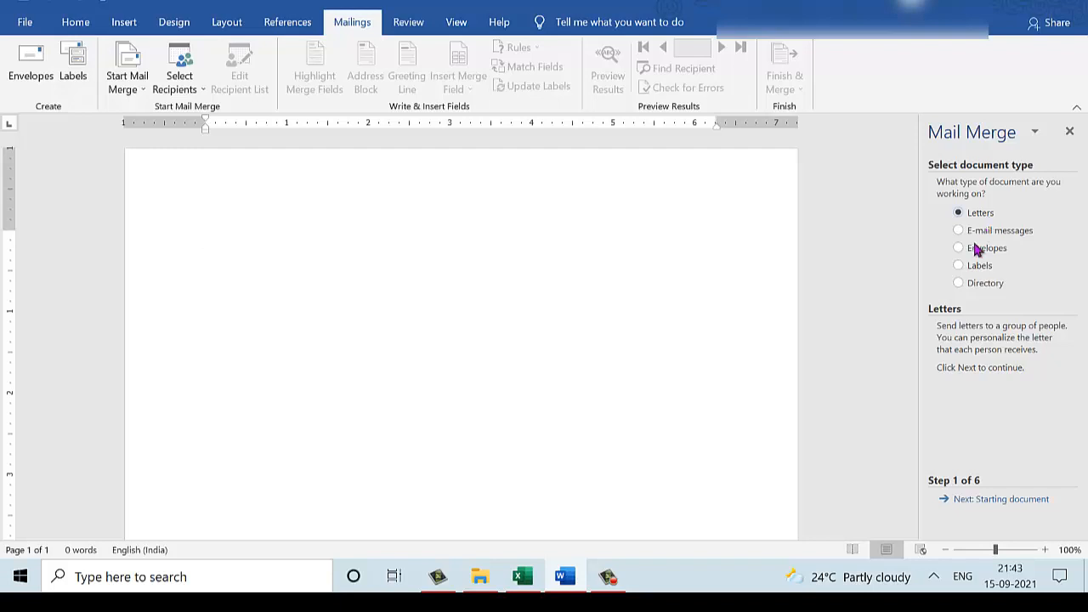
{"action": "left_click", "coordinate": [993, 501]}
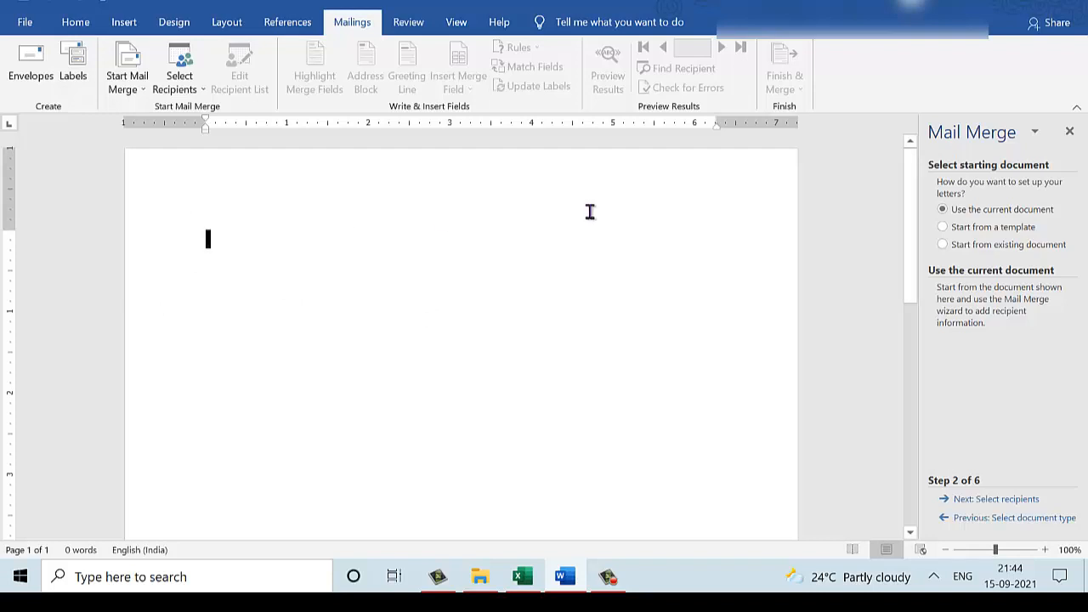
Step: Set the letter to start from a template and create it from the Adjacency letter template
{"action": "left_click", "coordinate": [974, 236]}
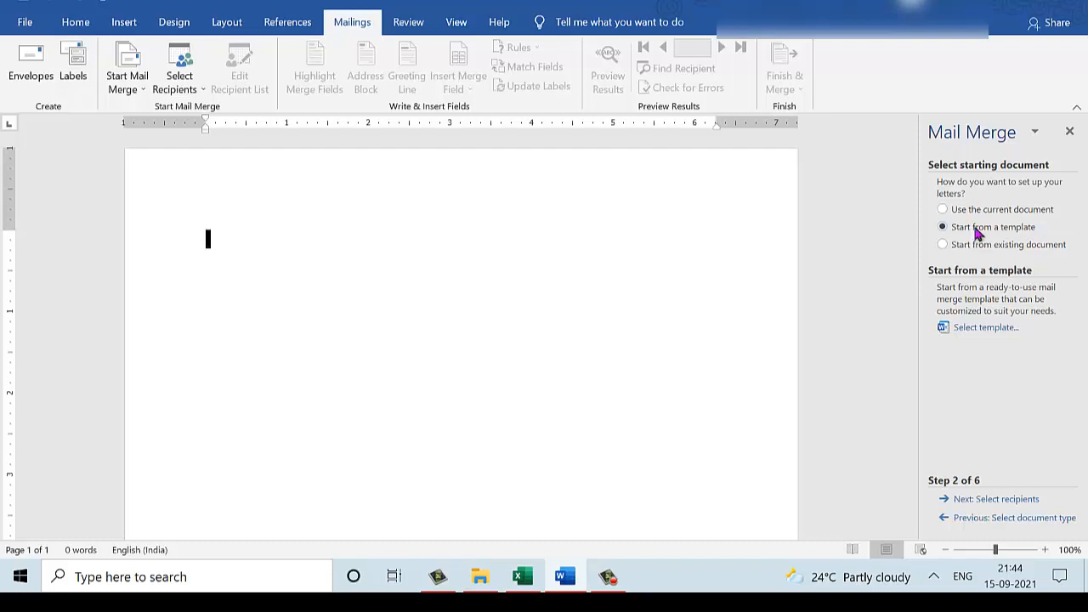
{"action": "left_click", "coordinate": [992, 328]}
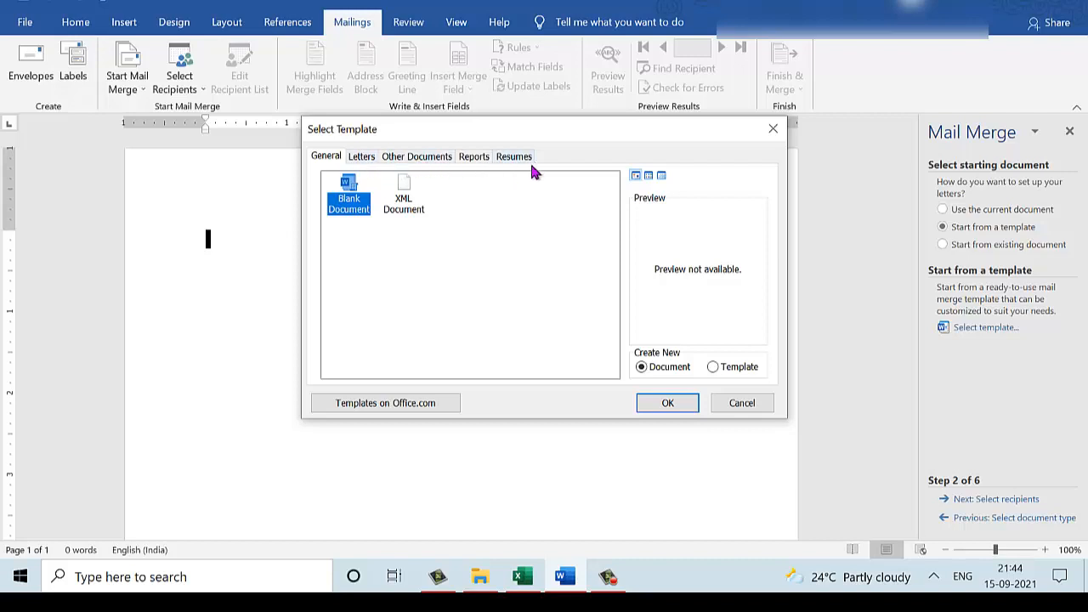
{"action": "left_click", "coordinate": [361, 158]}
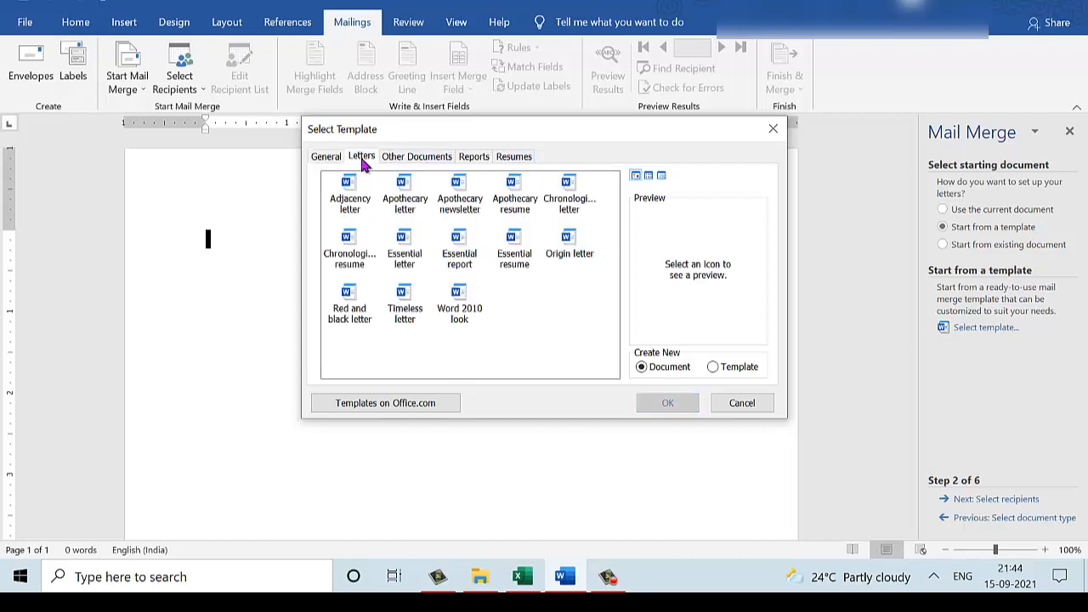
{"action": "left_click", "coordinate": [354, 202]}
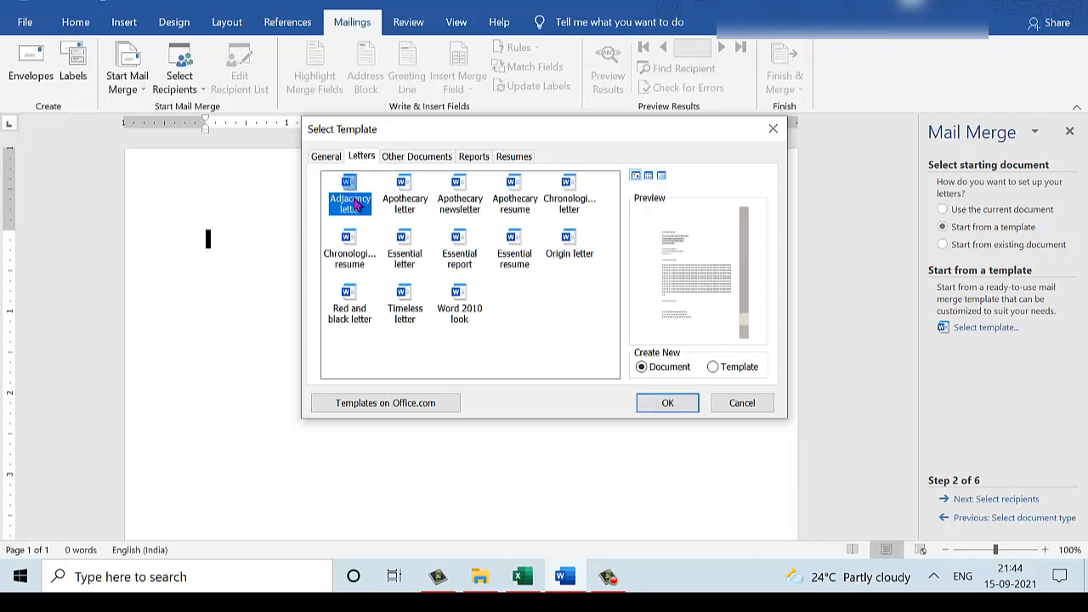
{"action": "left_click", "coordinate": [668, 403]}
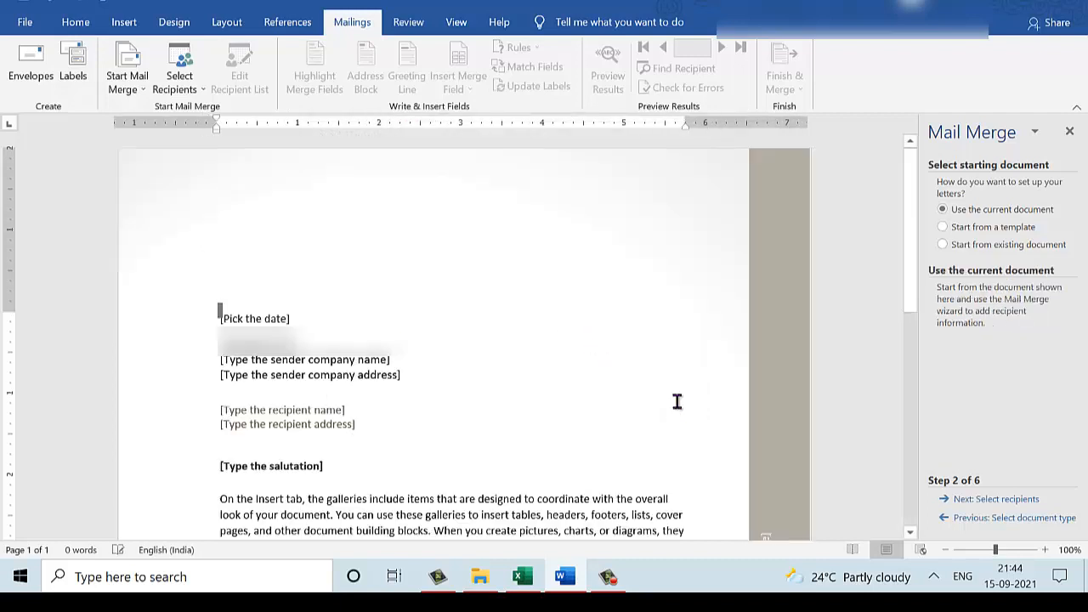
Step: Delete the prefilled sender name above the sender company name in the letter
{"action": "left_click", "coordinate": [324, 341]}
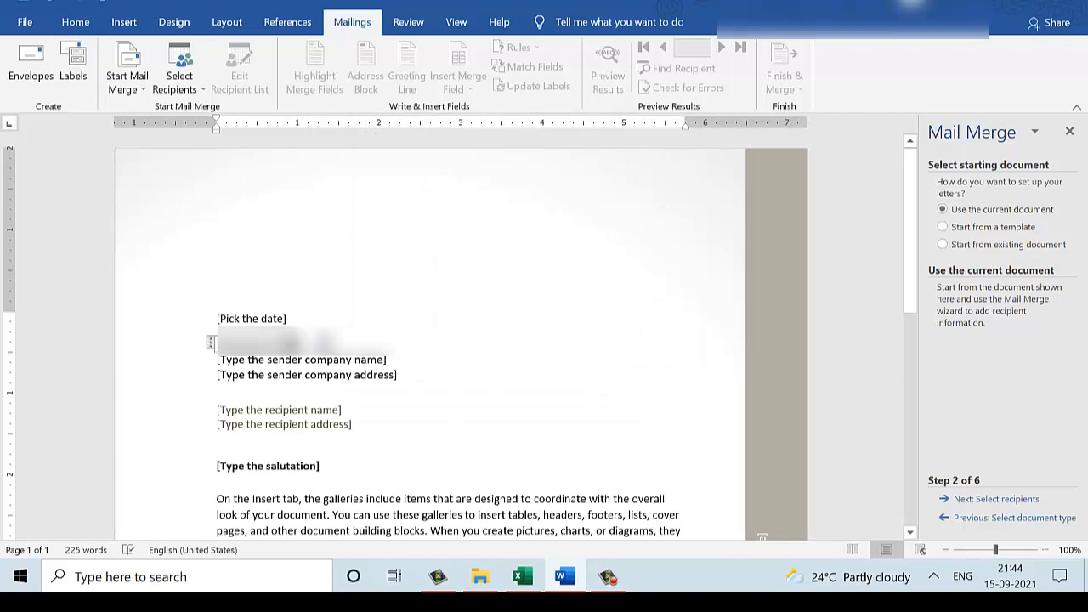
{"action": "key", "text": "BackSpace"}
{"action": "key", "text": "BackSpace"}
{"action": "key", "text": "BackSpace"}
{"action": "key", "text": "BackSpace"}
{"action": "key", "text": "BackSpace"}
{"action": "key", "text": "BackSpace"}
{"action": "key", "text": "BackSpace"}
{"action": "key", "text": "BackSpace"}
{"action": "key", "text": "BackSpace"}
{"action": "key", "text": "BackSpace"}
{"action": "key", "text": "BackSpace"}
{"action": "key", "text": "BackSpace"}
{"action": "key", "text": "BackSpace"}
{"action": "key", "text": "BackSpace"}
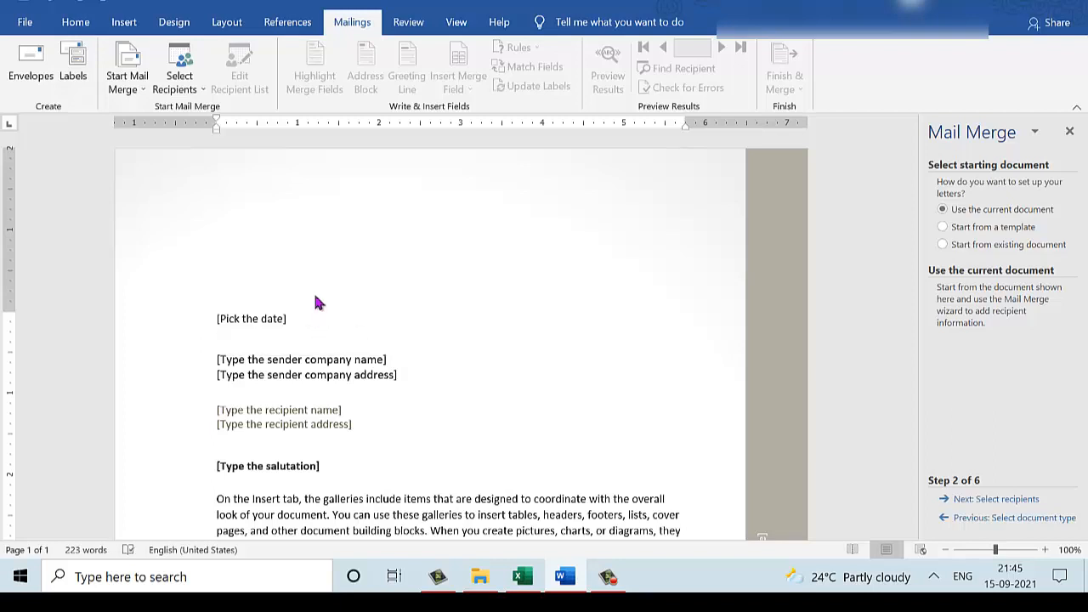
{"action": "left_click", "coordinate": [247, 318]}
{"action": "left_click", "coordinate": [252, 359]}
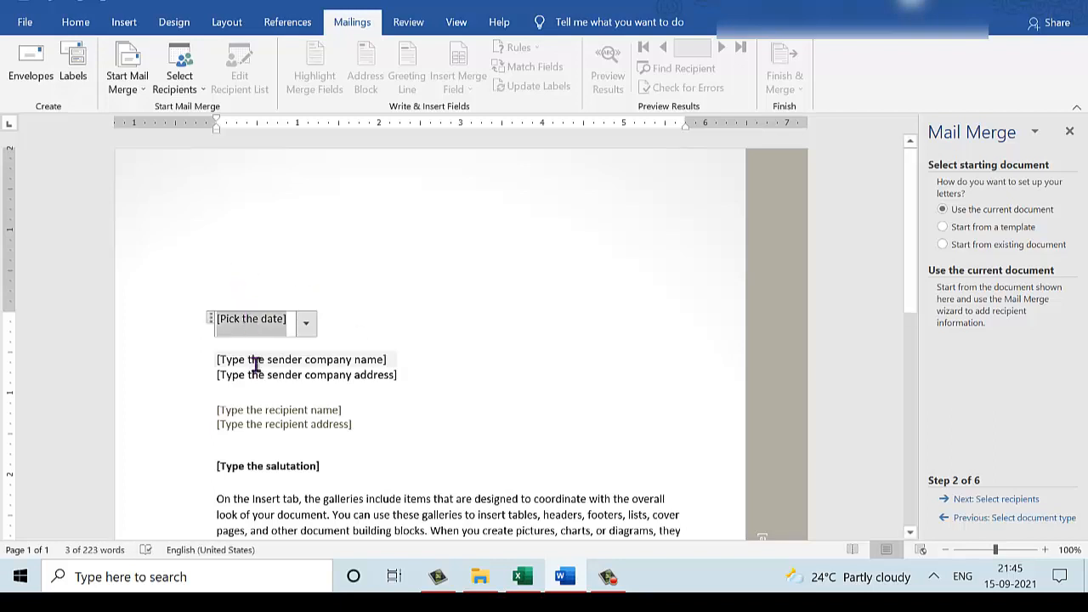
{"action": "left_click", "coordinate": [256, 366]}
{"action": "left_click", "coordinate": [256, 375]}
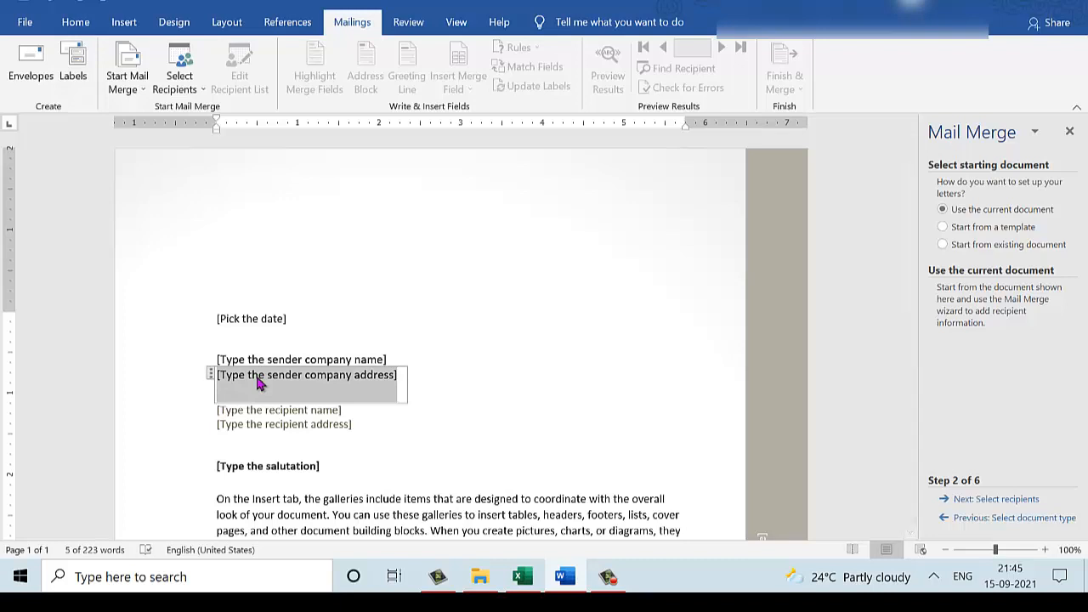
Step: Delete the prefilled sender name above the sender title in the letter's closing block
{"action": "scroll", "coordinate": [259, 384], "scroll_direction": "down", "scroll_amount": 8}
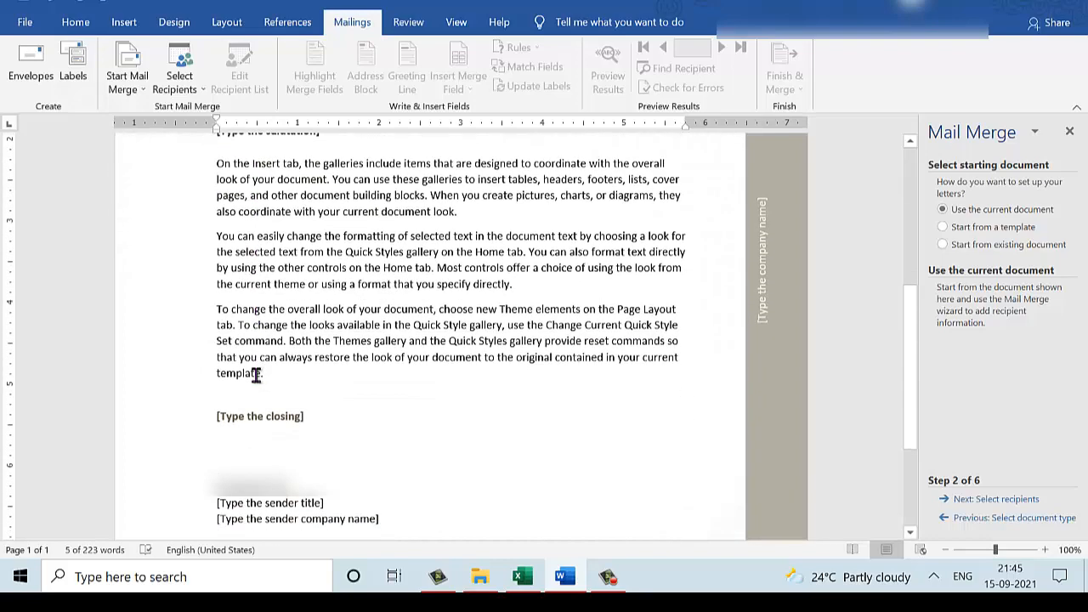
{"action": "left_click", "coordinate": [289, 486]}
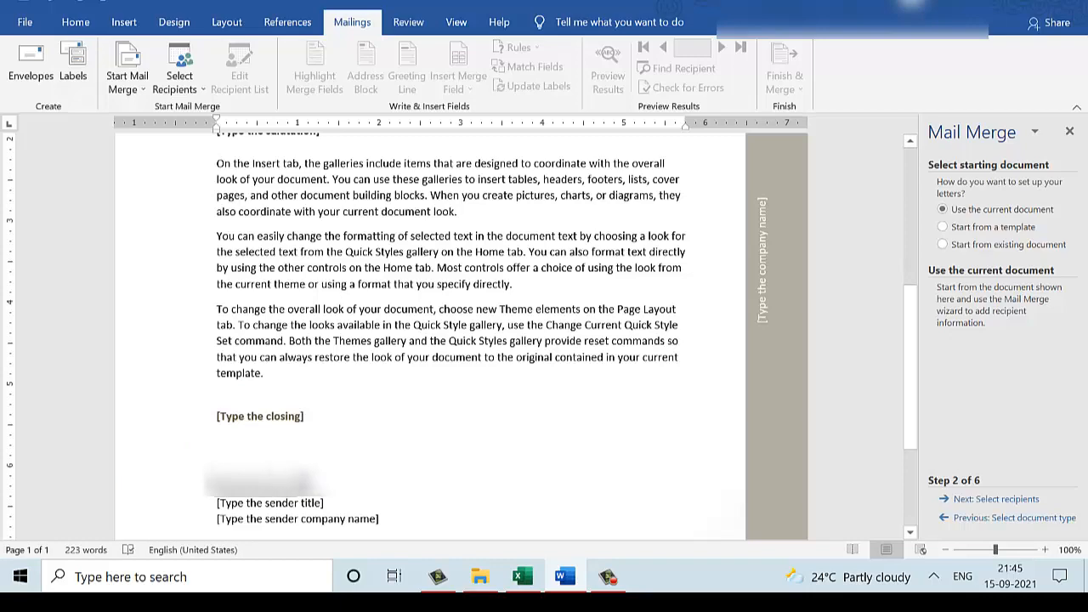
{"action": "key", "text": "BackSpace"}
{"action": "key", "text": "BackSpace"}
{"action": "key", "text": "BackSpace"}
{"action": "key", "text": "BackSpace"}
{"action": "key", "text": "BackSpace"}
{"action": "key", "text": "BackSpace"}
{"action": "key", "text": "BackSpace"}
{"action": "key", "text": "BackSpace"}
{"action": "key", "text": "BackSpace"}
{"action": "key", "text": "BackSpace"}
{"action": "key", "text": "BackSpace"}
{"action": "key", "text": "BackSpace"}
{"action": "key", "text": "BackSpace"}
{"action": "key", "text": "BackSpace"}
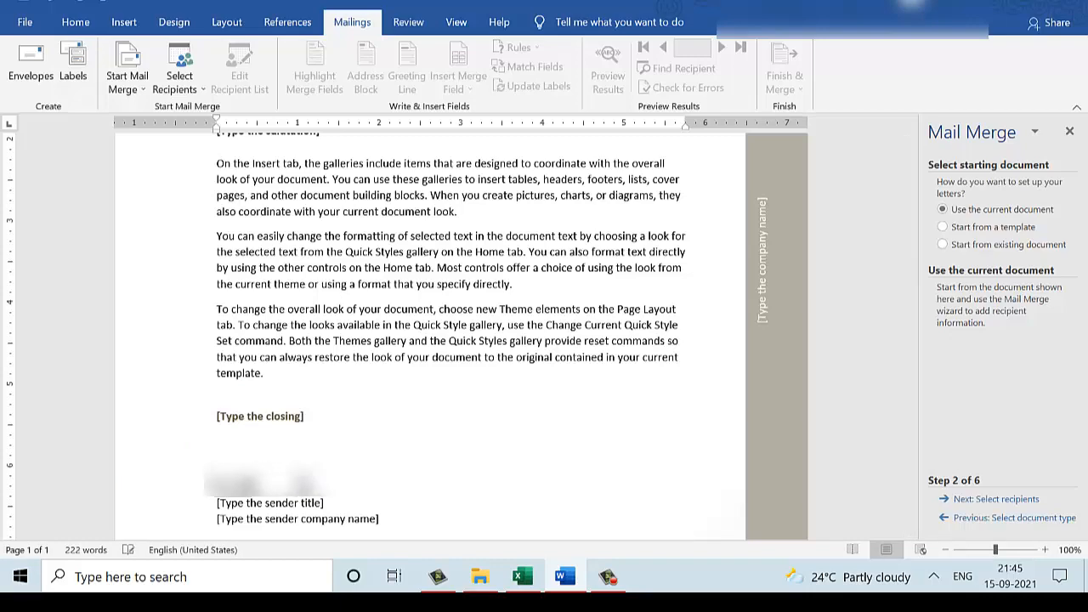
{"action": "key", "text": "BackSpace"}
{"action": "key", "text": "BackSpace"}
{"action": "key", "text": "BackSpace"}
{"action": "key", "text": "BackSpace"}
{"action": "key", "text": "BackSpace"}
{"action": "key", "text": "BackSpace"}
Step: Advance the wizard to selecting recipients and browse for an existing list in the Mail Merge folder on the Desktop
{"action": "scroll", "coordinate": [303, 485], "scroll_direction": "up", "scroll_amount": 4}
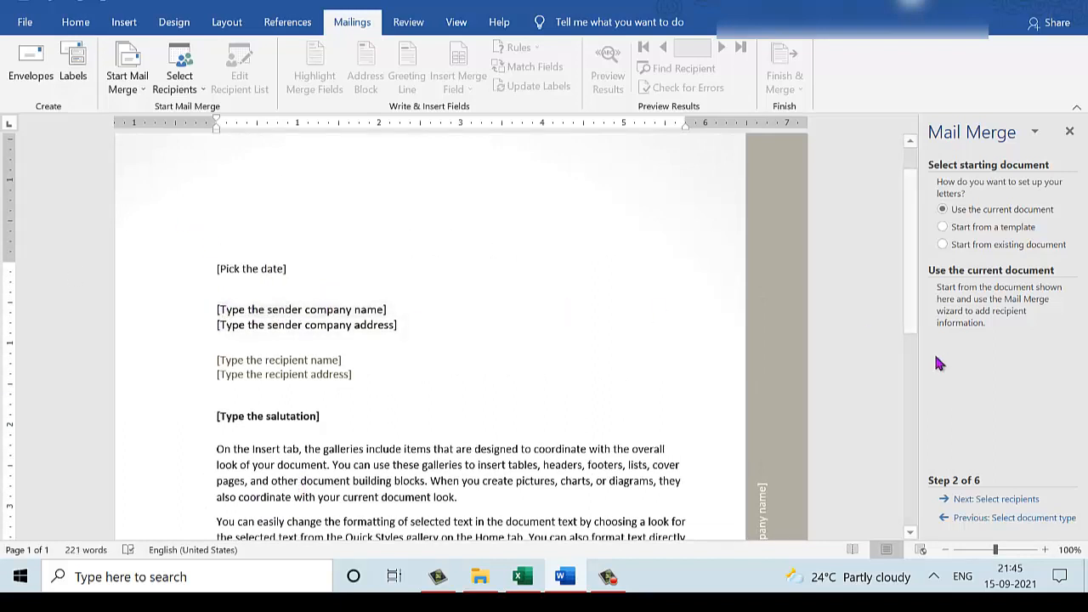
{"action": "left_click", "coordinate": [1003, 504]}
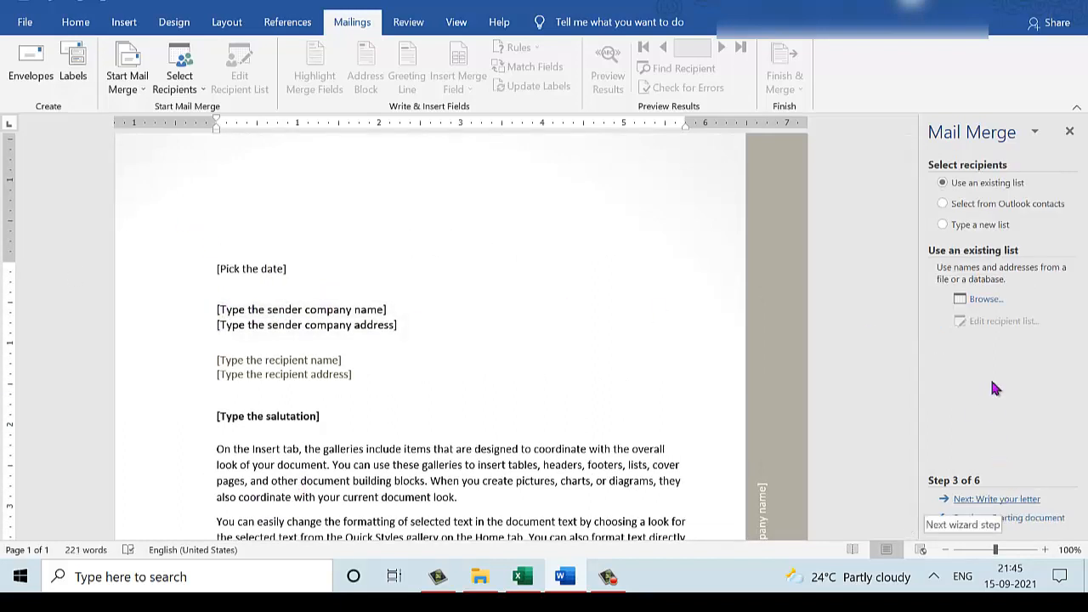
{"action": "left_click", "coordinate": [985, 300]}
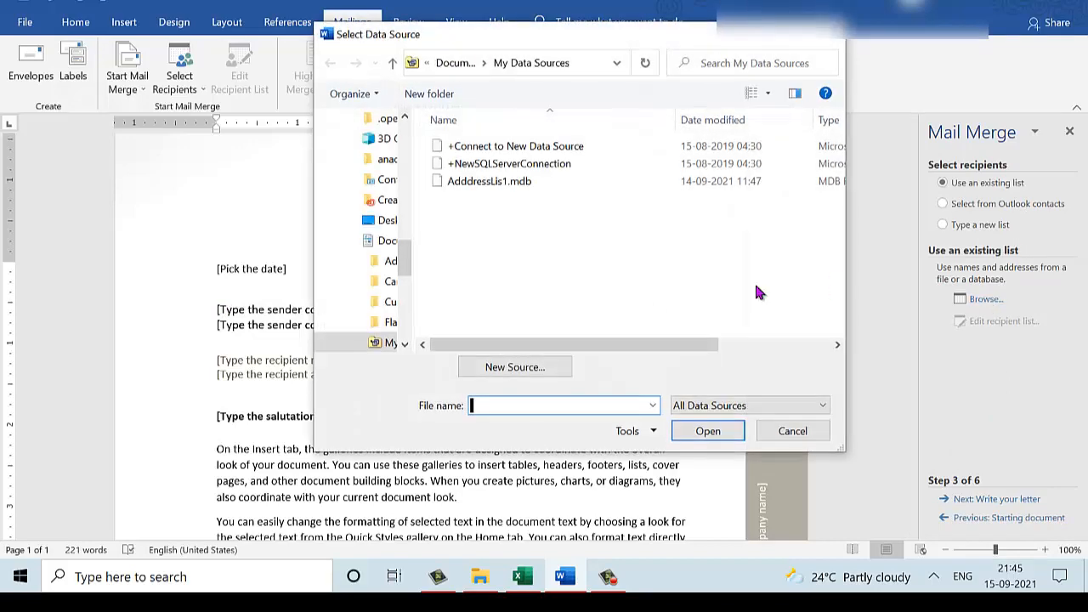
{"action": "scroll", "coordinate": [407, 145], "scroll_direction": "up", "scroll_amount": 5}
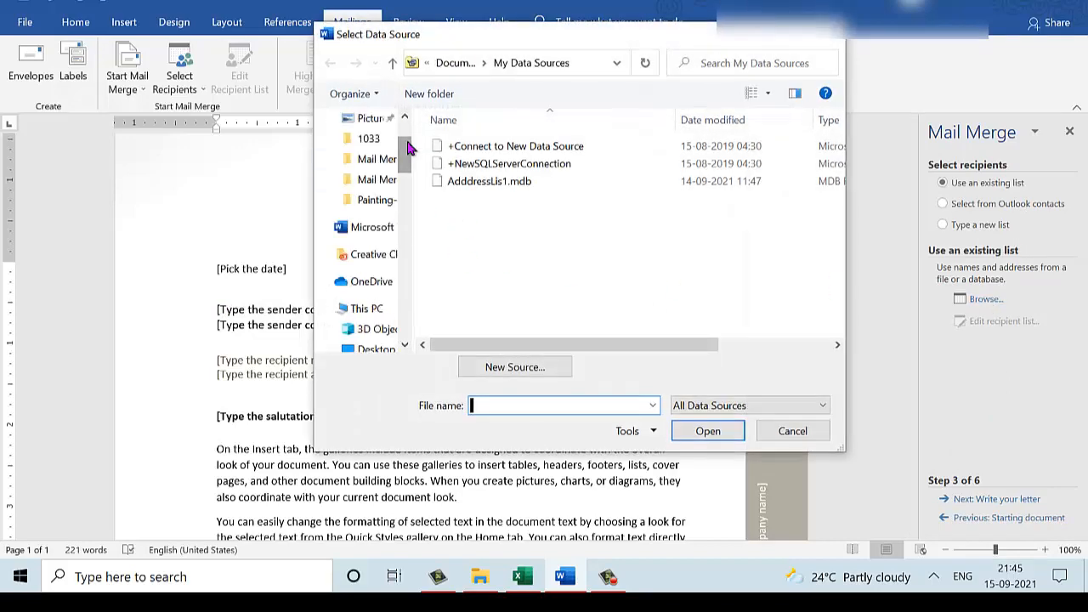
{"action": "scroll", "coordinate": [406, 130], "scroll_direction": "down", "scroll_amount": 5}
{"action": "scroll", "coordinate": [406, 129], "scroll_direction": "up", "scroll_amount": 5}
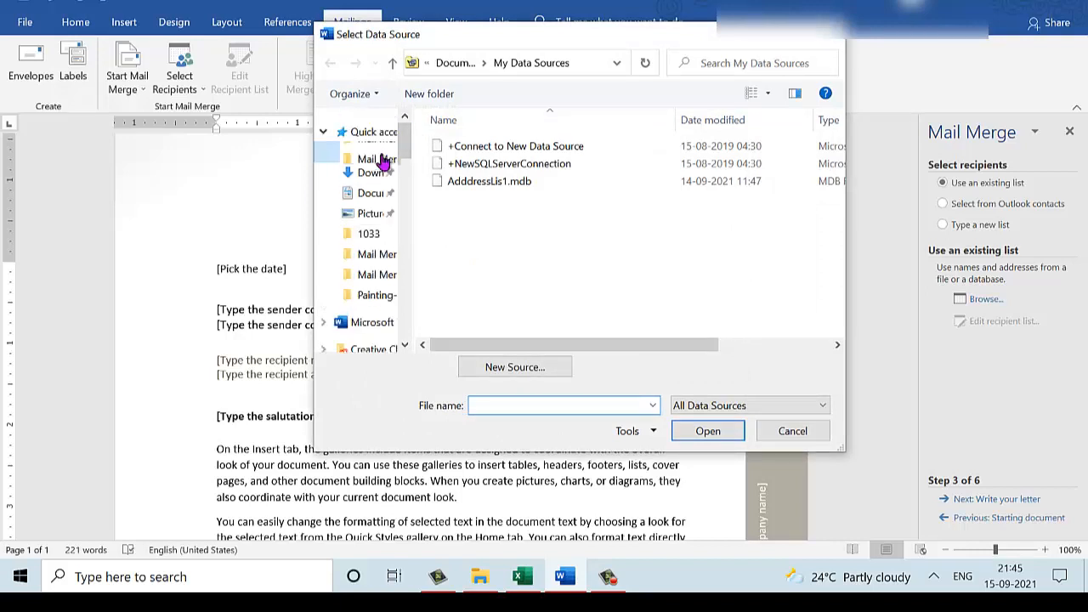
{"action": "left_click", "coordinate": [379, 153]}
{"action": "left_click", "coordinate": [482, 169]}
{"action": "double_click", "coordinate": [483, 169]}
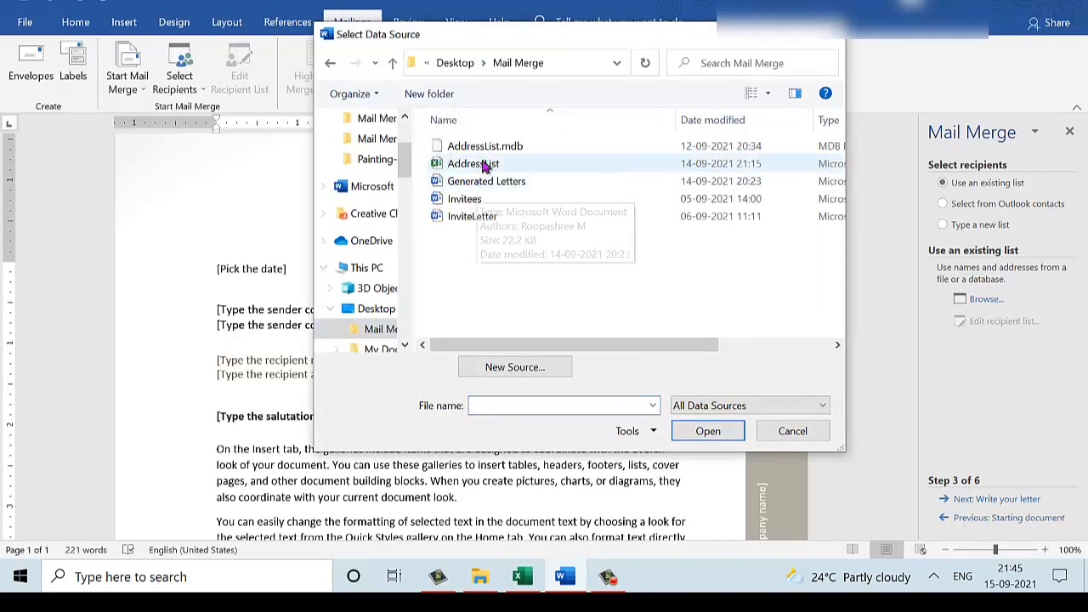
Step: Load the AddressList Excel workbook as the recipient list and accept all its recipients
{"action": "left_click", "coordinate": [481, 165]}
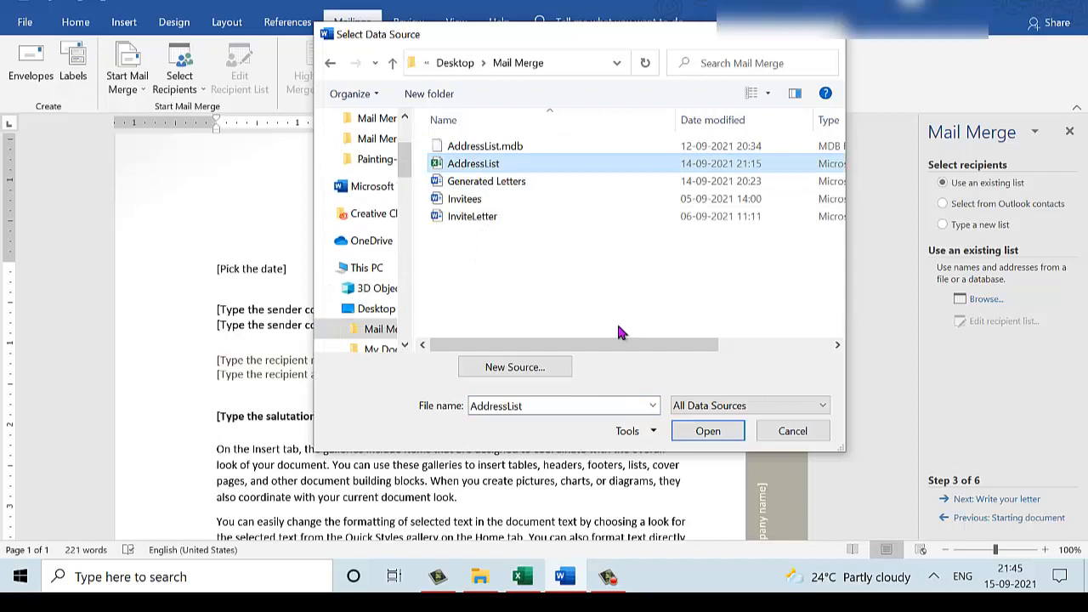
{"action": "left_click", "coordinate": [716, 425]}
{"action": "left_click", "coordinate": [633, 342]}
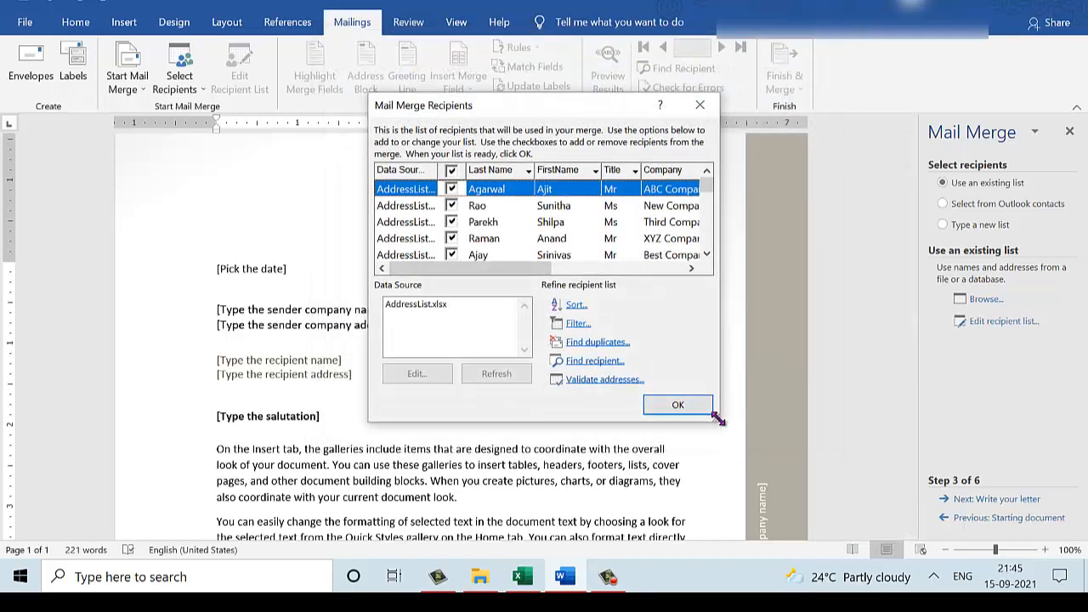
{"action": "left_click_drag", "start_coordinate": [718, 418], "coordinate": [951, 449]}
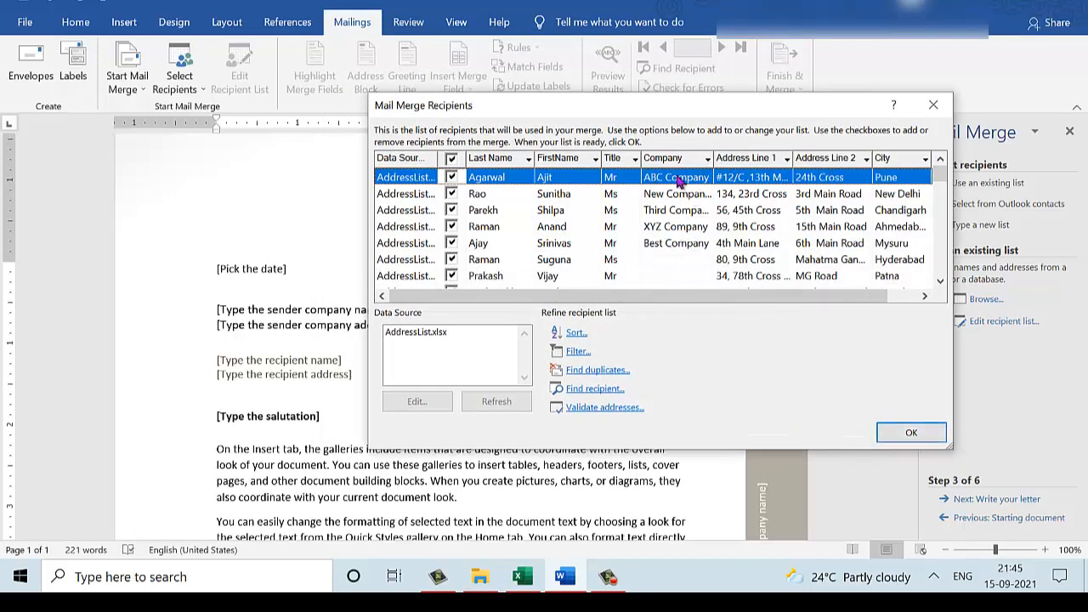
{"action": "left_click", "coordinate": [905, 432]}
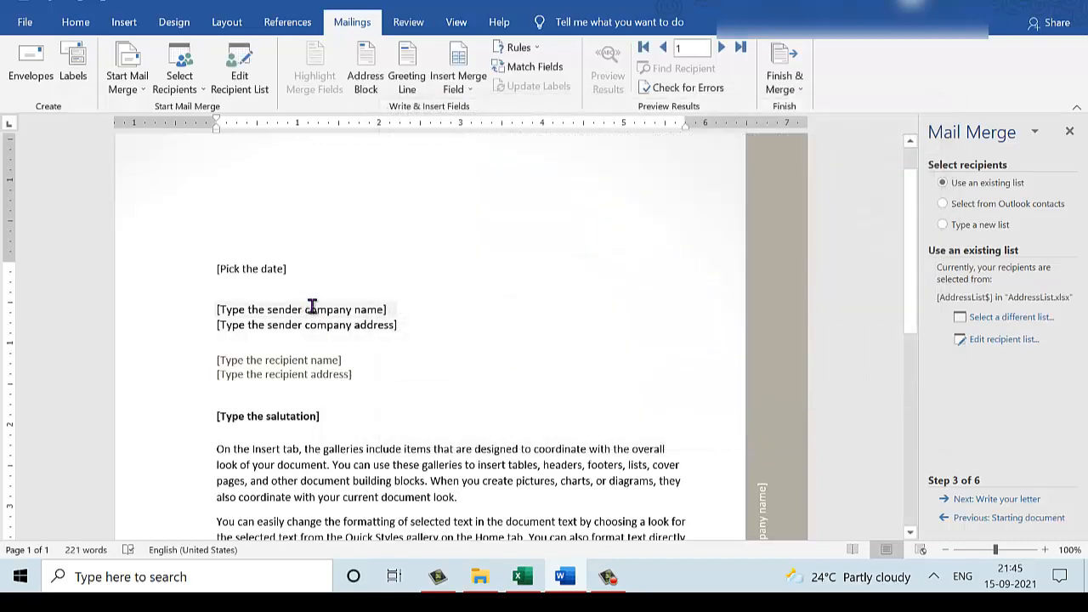
Step: Replace the sender company name placeholder with the Company merge field
{"action": "left_click", "coordinate": [218, 315]}
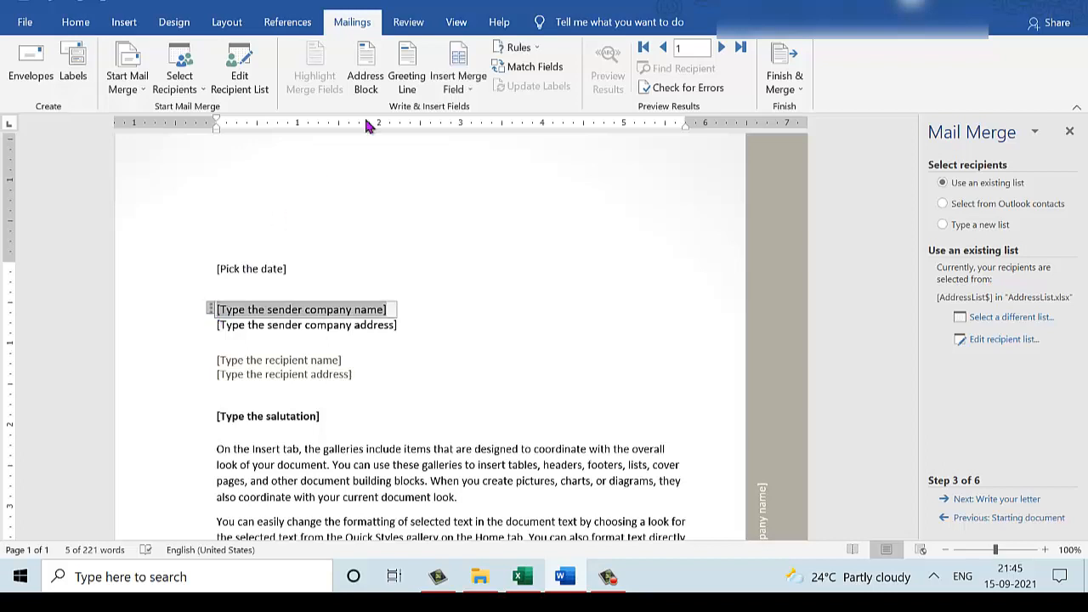
{"action": "left_click", "coordinate": [458, 85]}
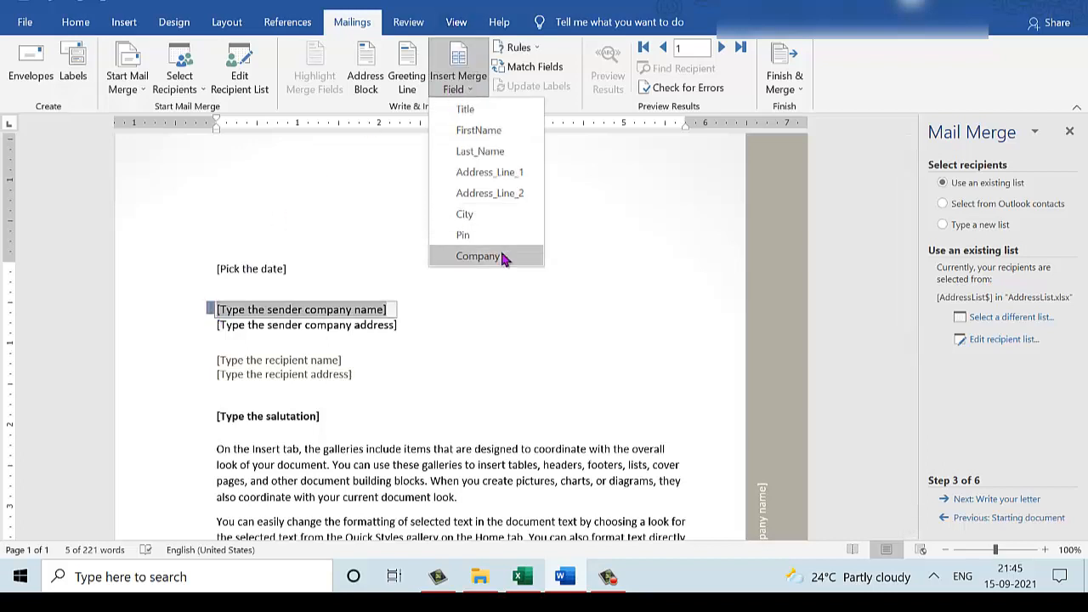
{"action": "left_click", "coordinate": [478, 256]}
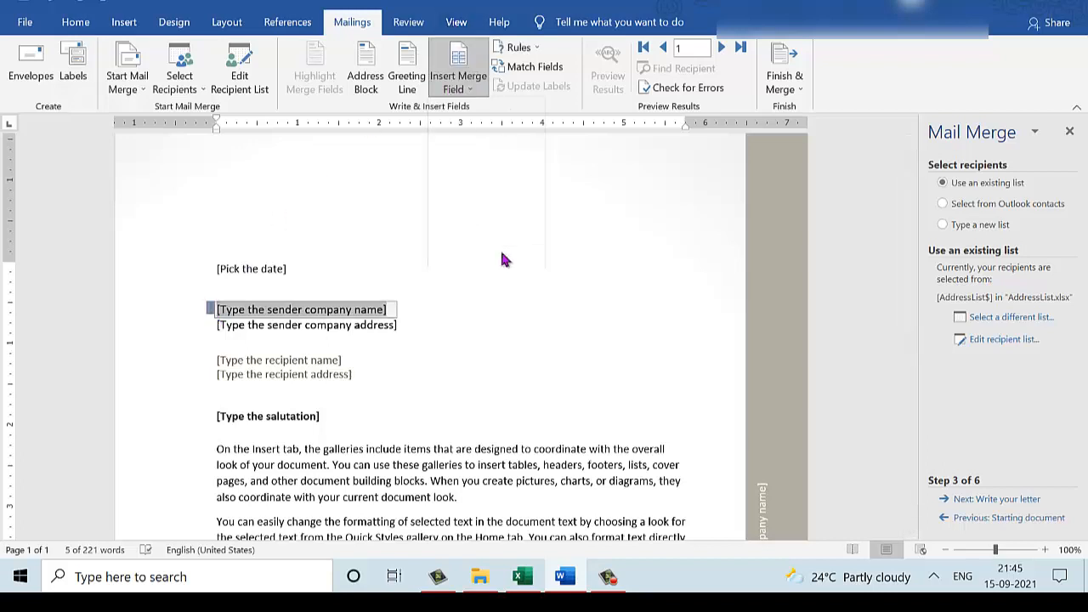
Step: Replace the sender company address placeholder with an address block, matching Postal Code to the Pin field
{"action": "left_click", "coordinate": [215, 325]}
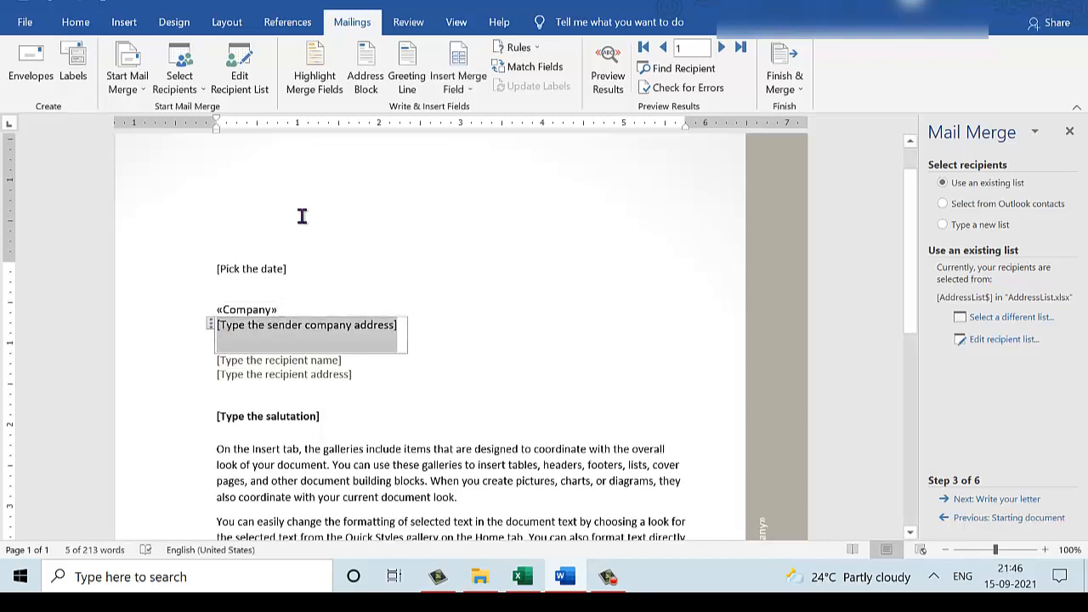
{"action": "left_click", "coordinate": [365, 85]}
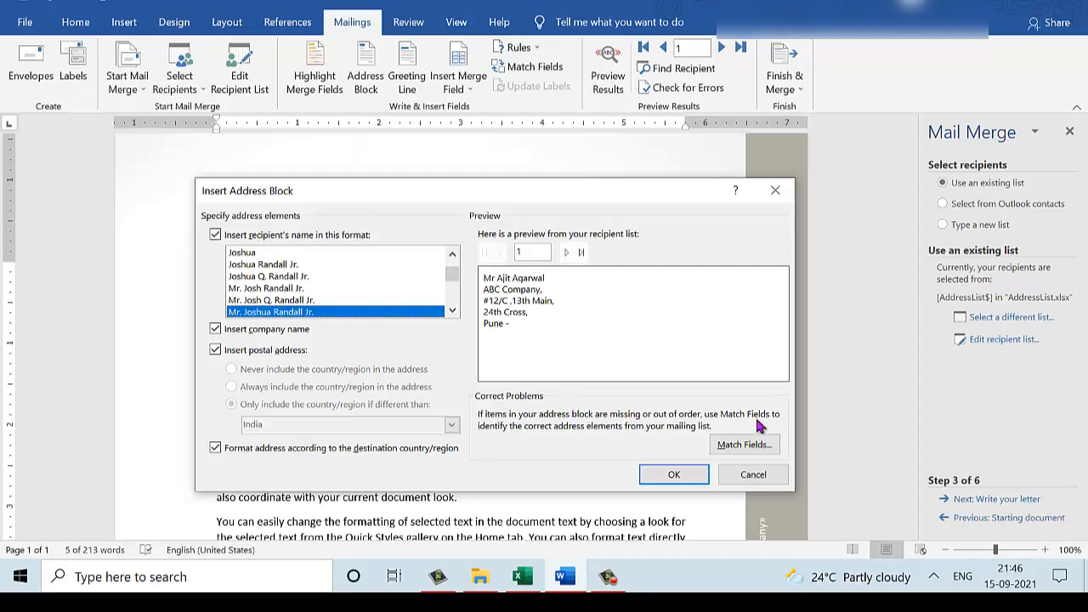
{"action": "left_click", "coordinate": [751, 444]}
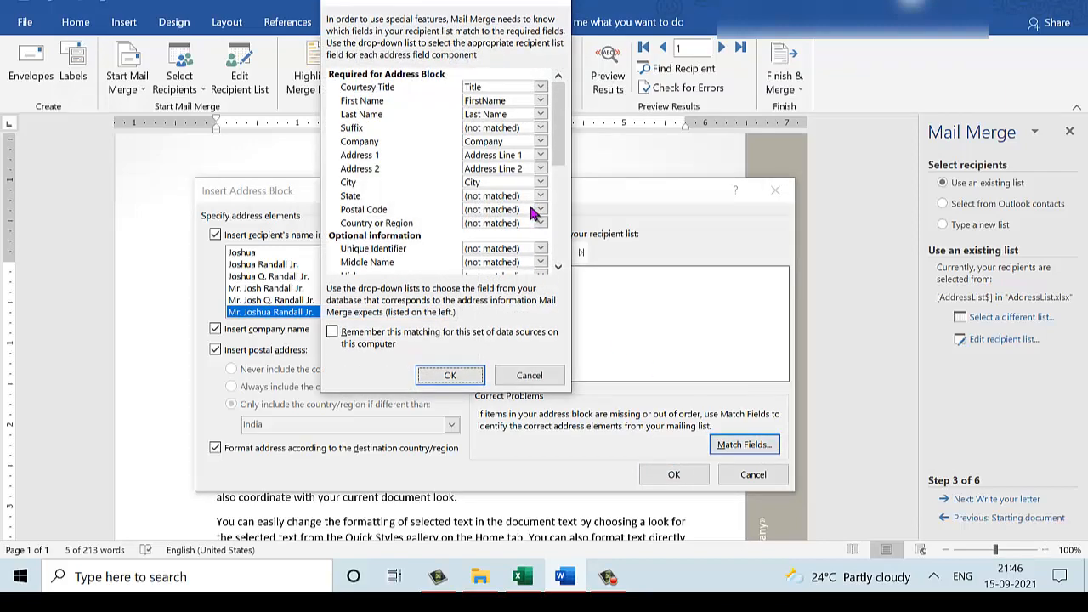
{"action": "left_click", "coordinate": [532, 212]}
{"action": "left_click", "coordinate": [484, 332]}
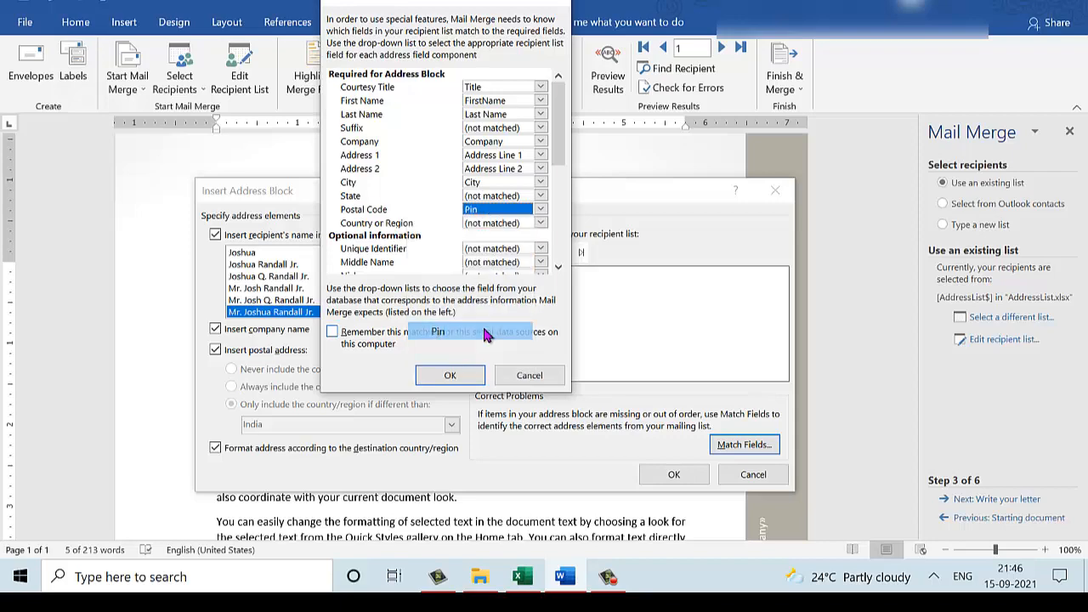
{"action": "left_click", "coordinate": [448, 376]}
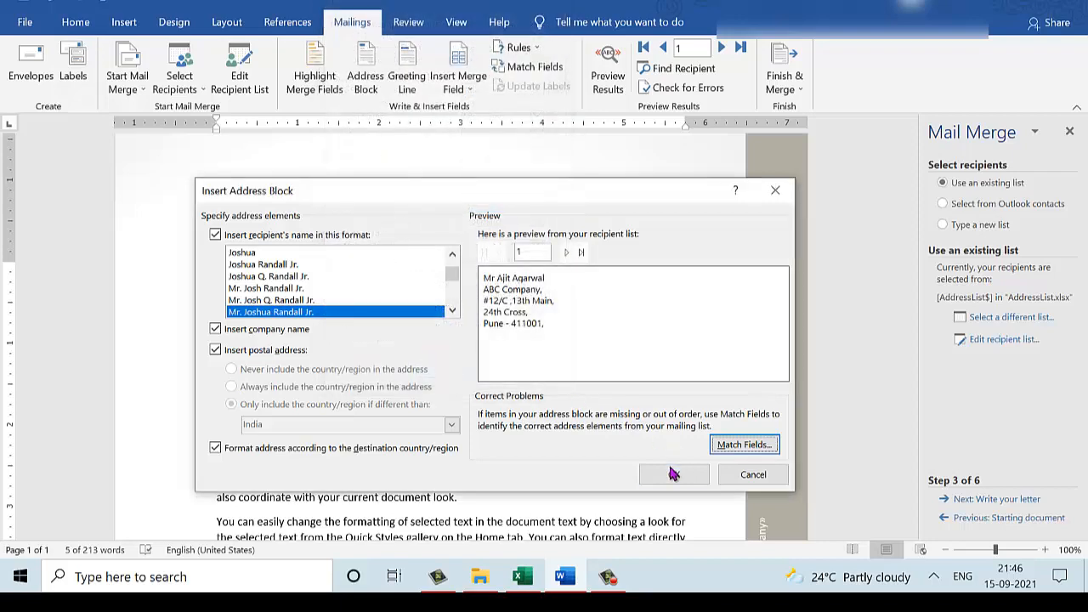
{"action": "left_click", "coordinate": [673, 473]}
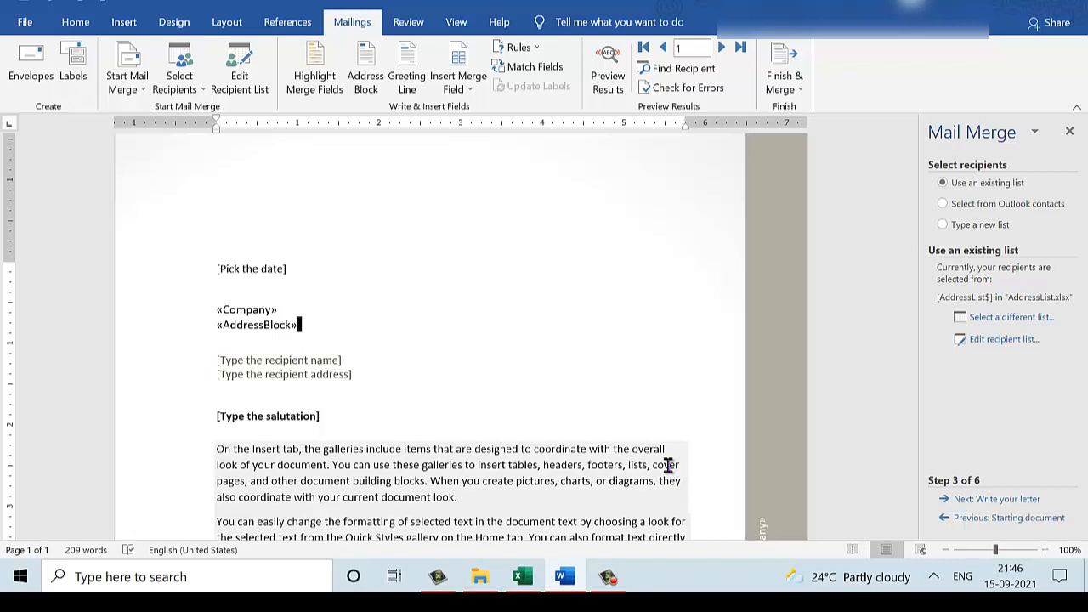
Step: Replace the recipient name placeholder with the FirstName merge field and delete the recipient address placeholder
{"action": "left_click", "coordinate": [274, 363]}
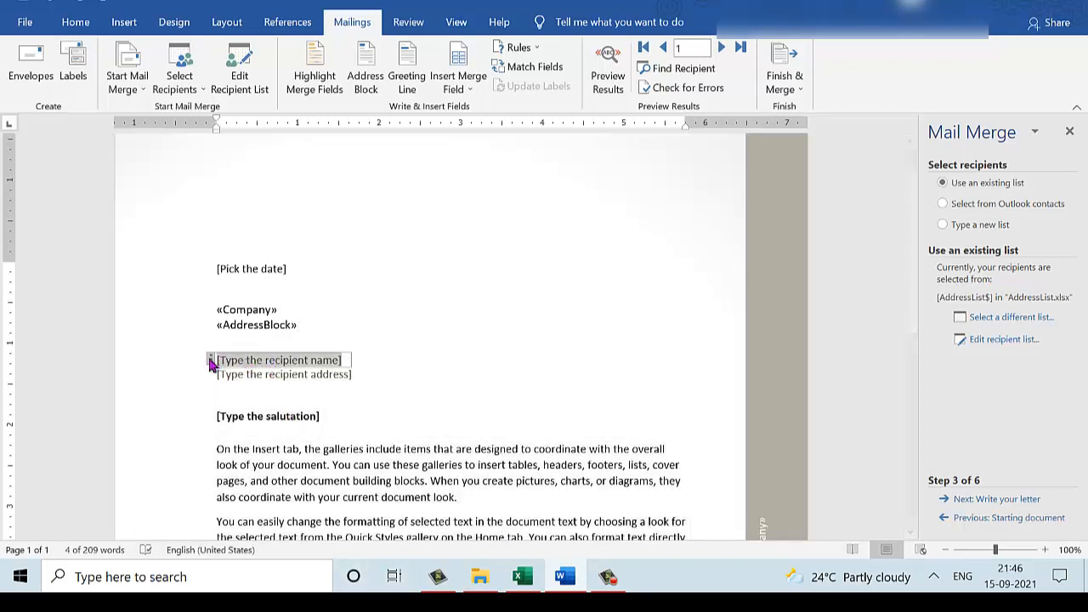
{"action": "left_click", "coordinate": [470, 98]}
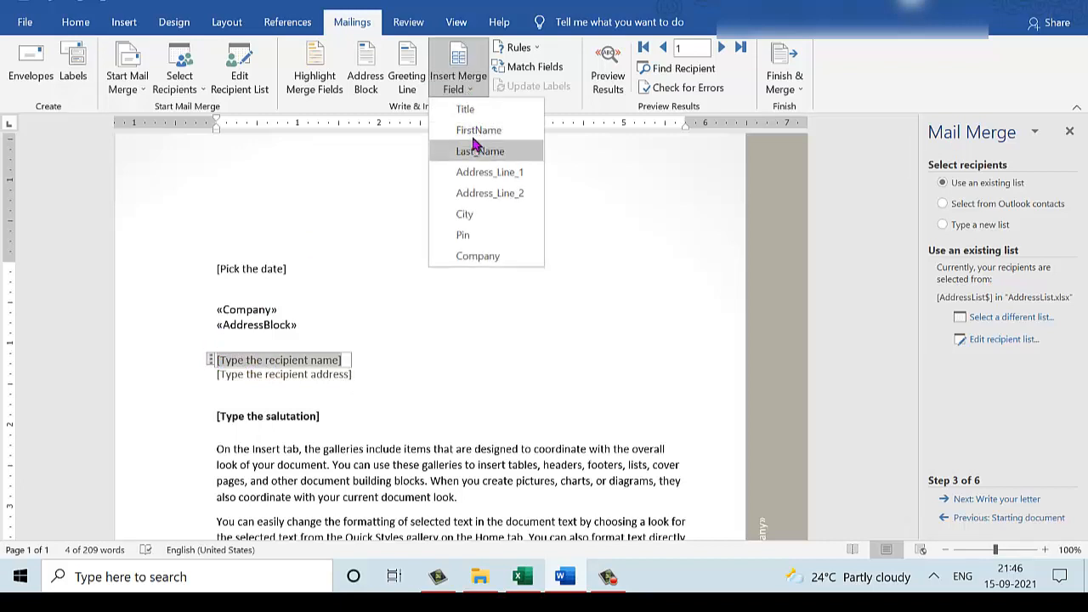
{"action": "left_click", "coordinate": [476, 134]}
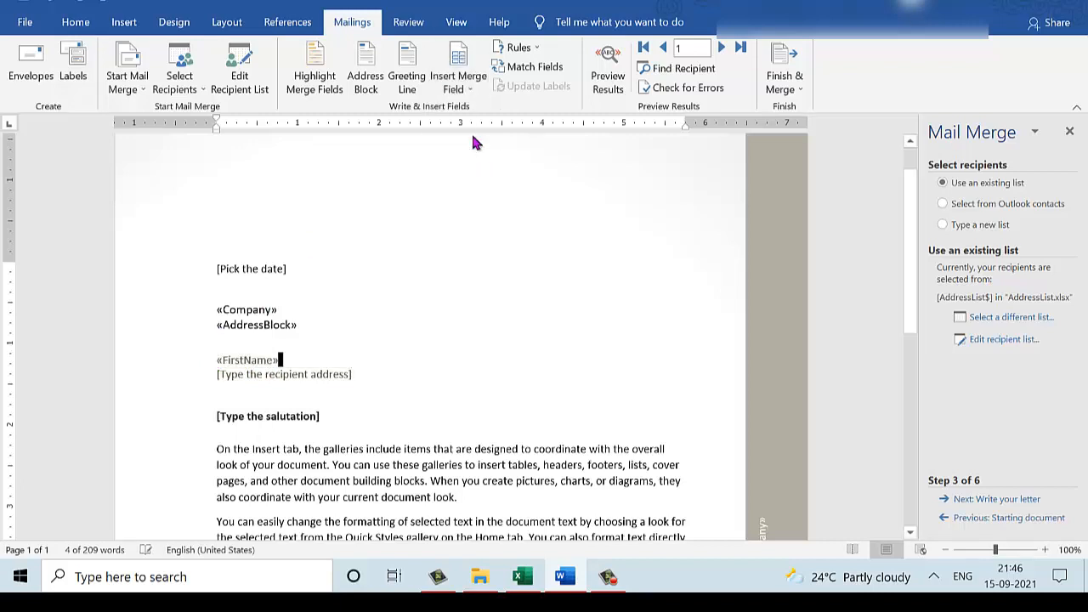
{"action": "left_click", "coordinate": [219, 375]}
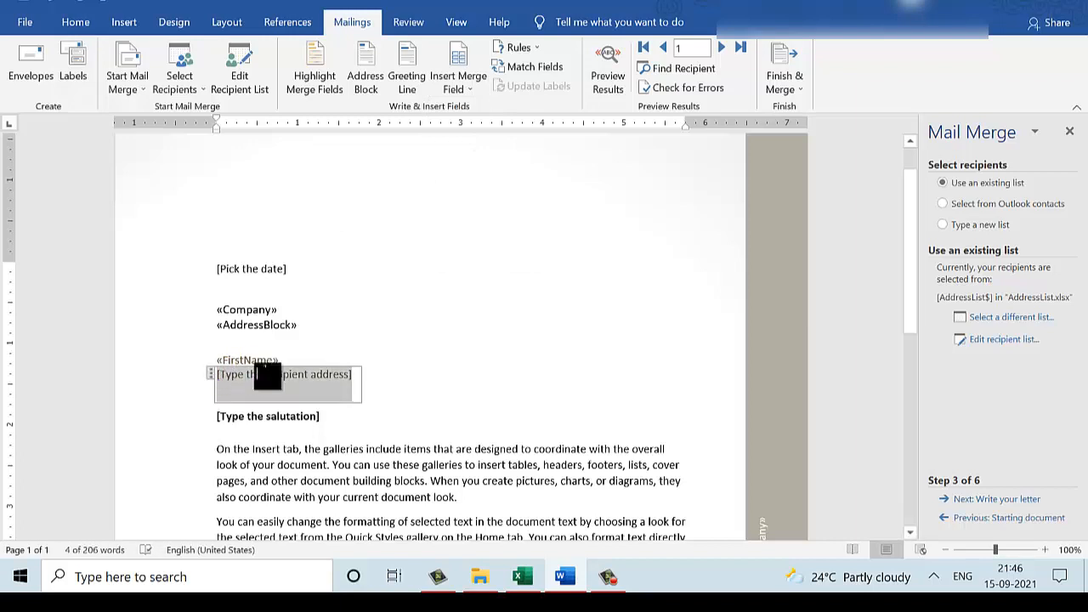
{"action": "key", "text": "Delete"}
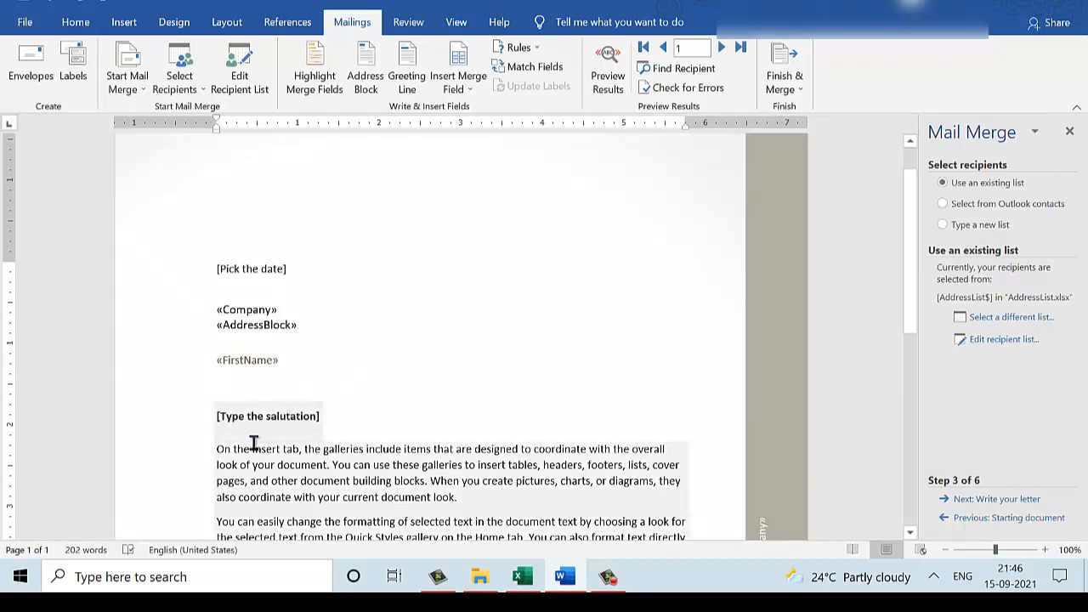
Step: Replace the salutation placeholder with a greeting line in the "Dear Mr. Randall," format
{"action": "left_click", "coordinate": [221, 414]}
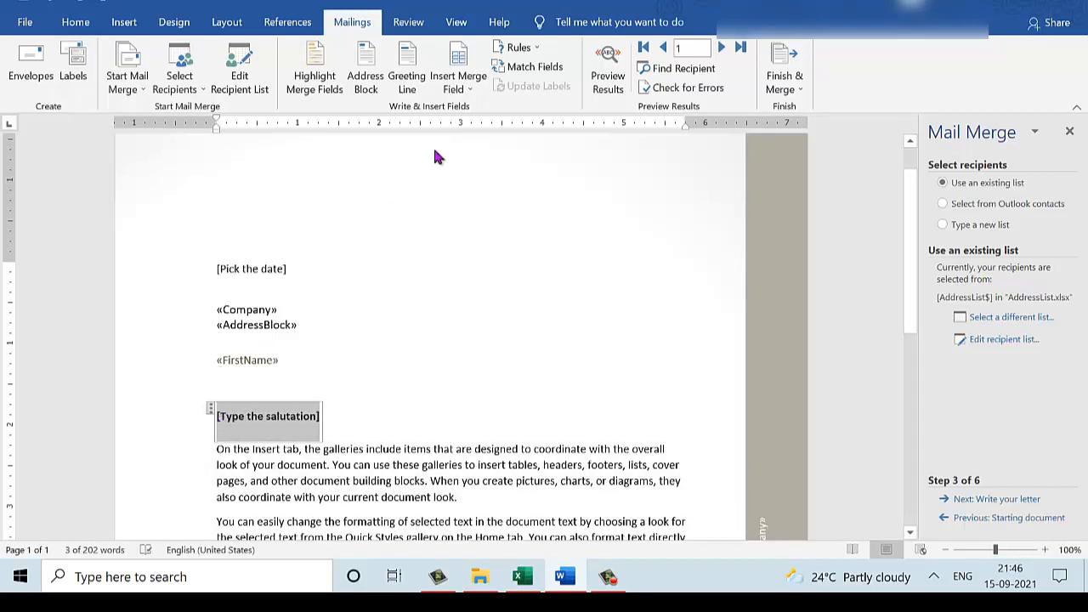
{"action": "left_click", "coordinate": [411, 85]}
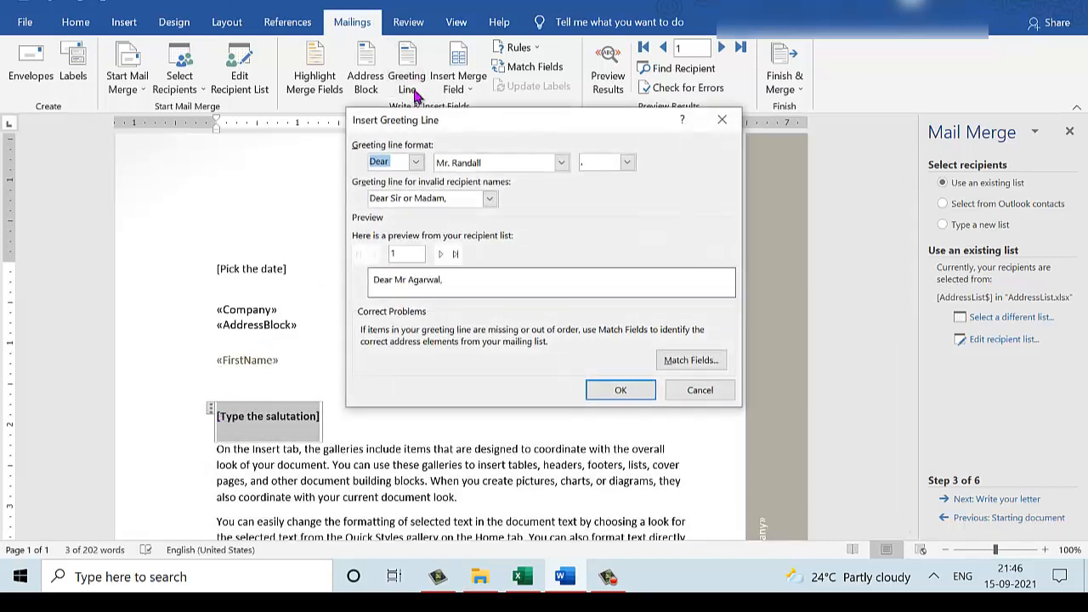
{"action": "left_click", "coordinate": [621, 390]}
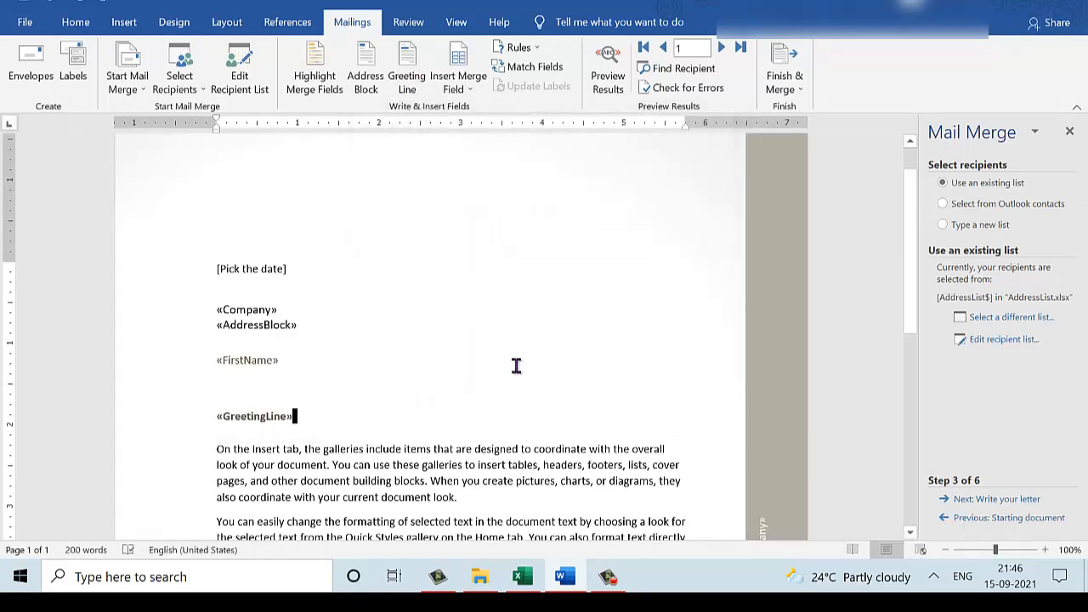
Step: Delete the date placeholder above the Company field, including its content control
{"action": "left_click", "coordinate": [315, 264]}
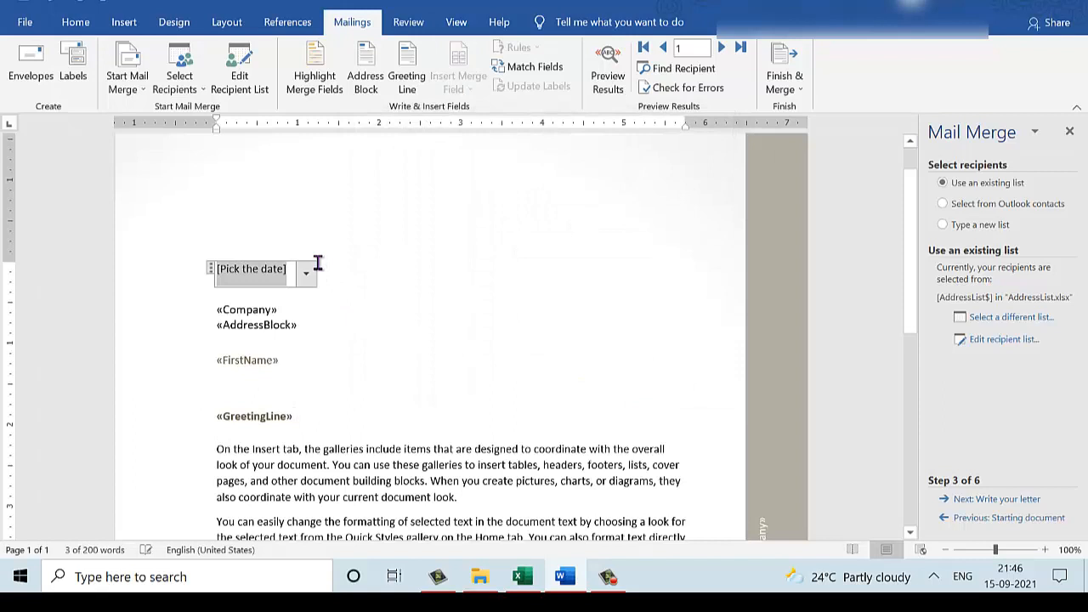
{"action": "key", "text": "Delete"}
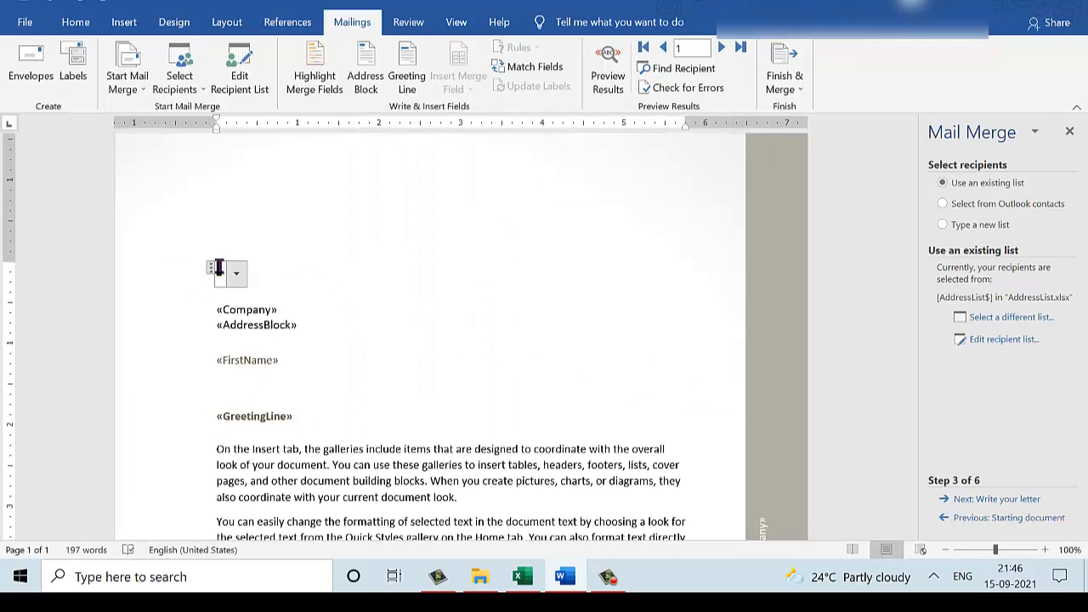
{"action": "left_click", "coordinate": [212, 269]}
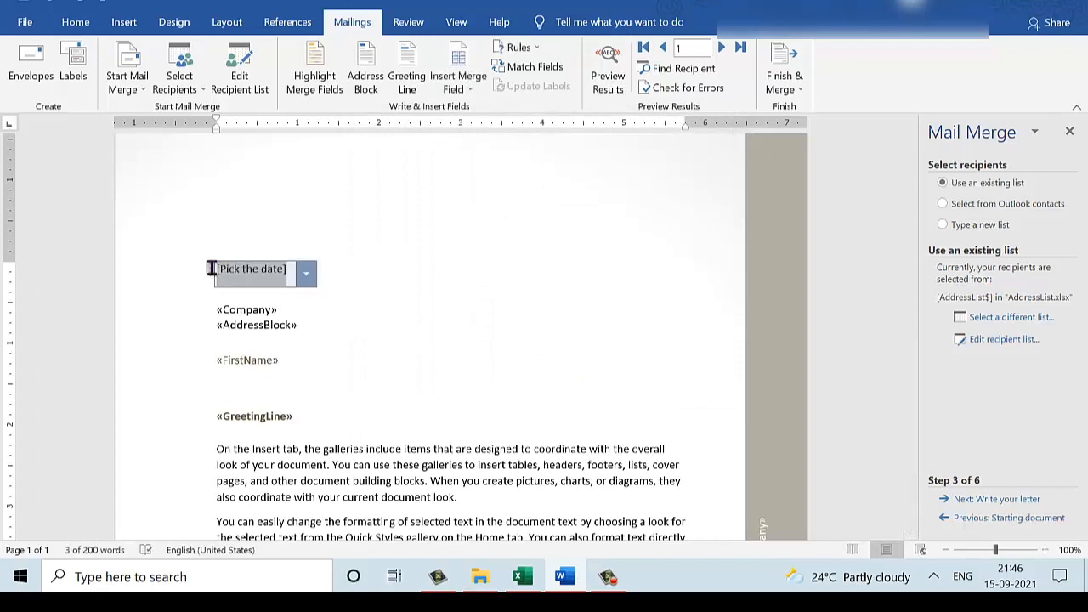
{"action": "key", "text": "Delete"}
Step: Replace the closing placeholder below the letter body with "Thanking you,"
{"action": "scroll", "coordinate": [211, 268], "scroll_direction": "down", "scroll_amount": 3}
{"action": "scroll", "coordinate": [212, 268], "scroll_direction": "down", "scroll_amount": 5}
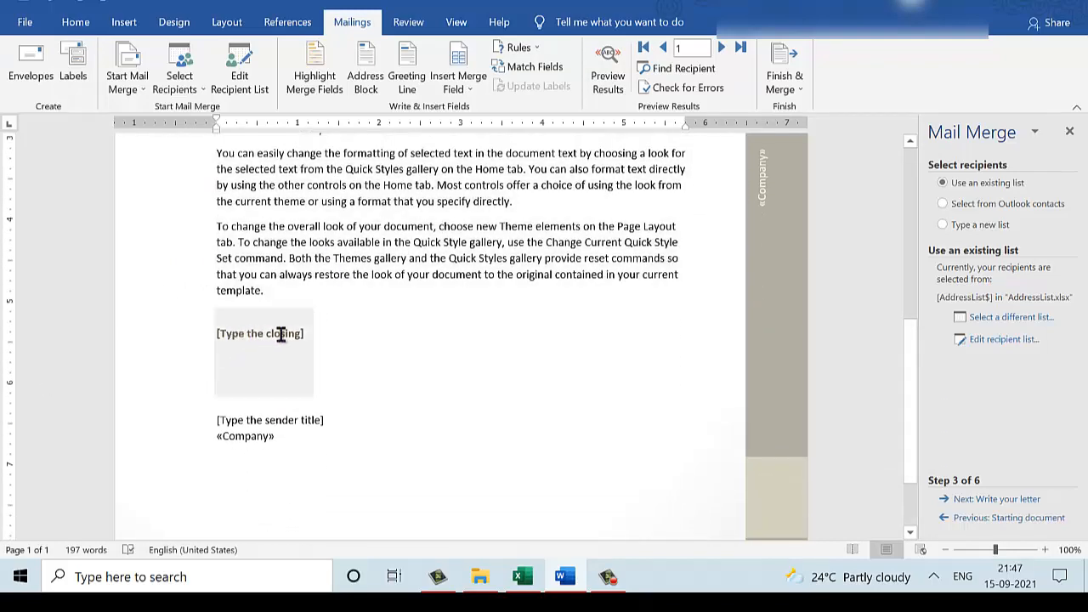
{"action": "left_click", "coordinate": [298, 376]}
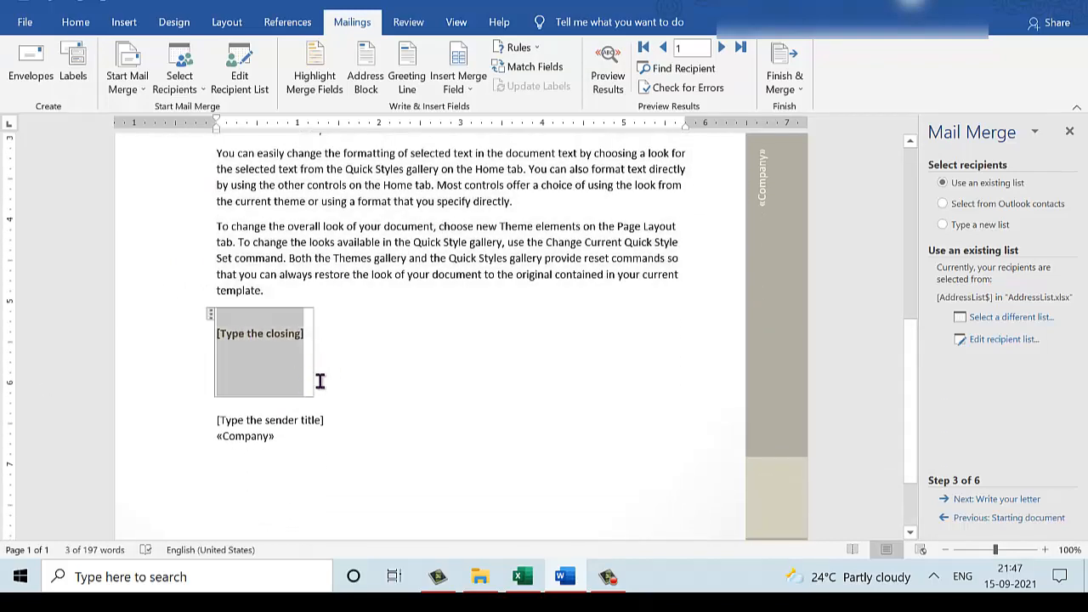
{"action": "key", "text": "Delete"}
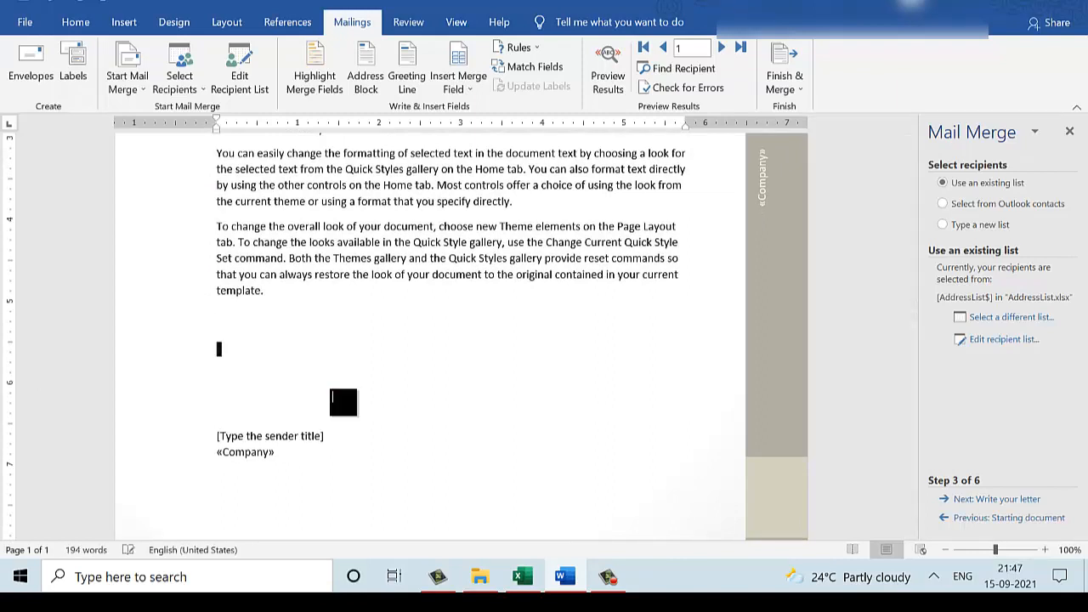
{"action": "type", "text": "Thanking you,"}
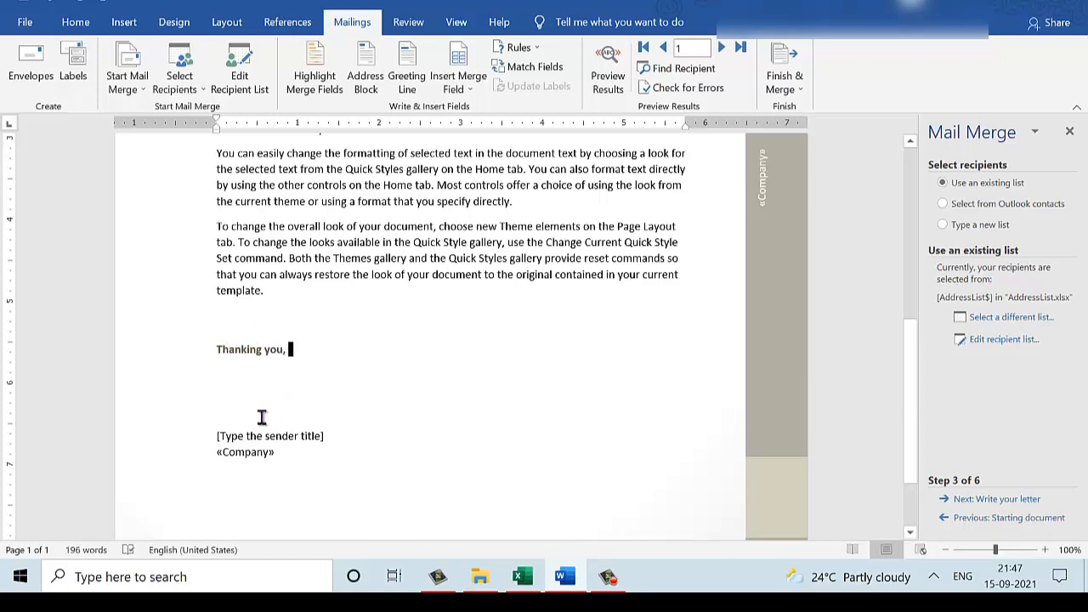
Step: Delete the sender title placeholder and the blank lines after the closing, placing the Company field on the line directly below "Thanking you,"
{"action": "left_click", "coordinate": [333, 349]}
{"action": "key", "text": "Delete"}
{"action": "key", "text": "Delete"}
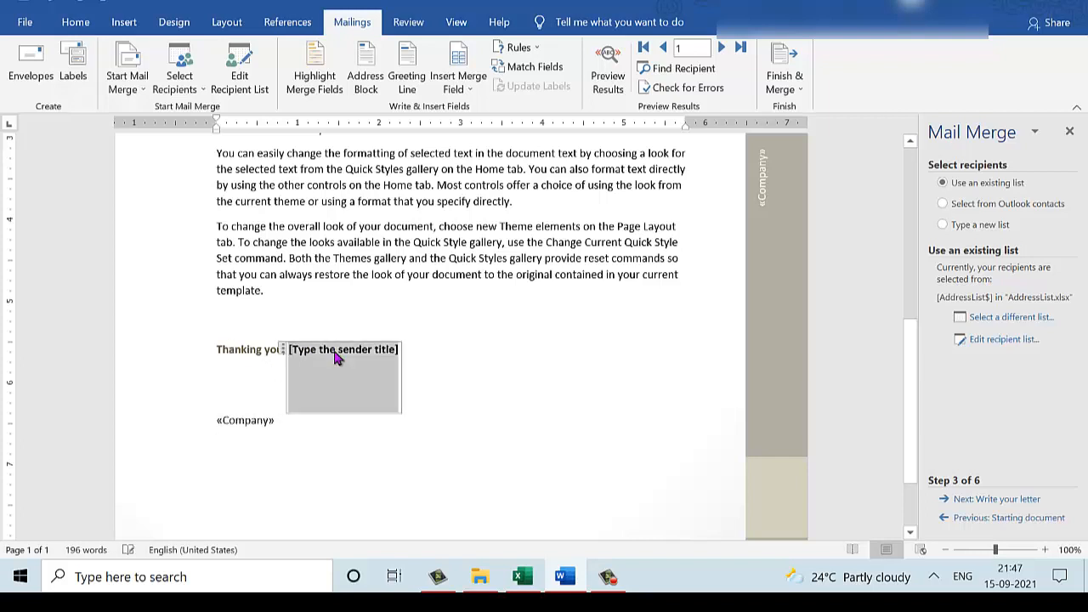
{"action": "key", "text": "Delete"}
{"action": "key", "text": "Delete"}
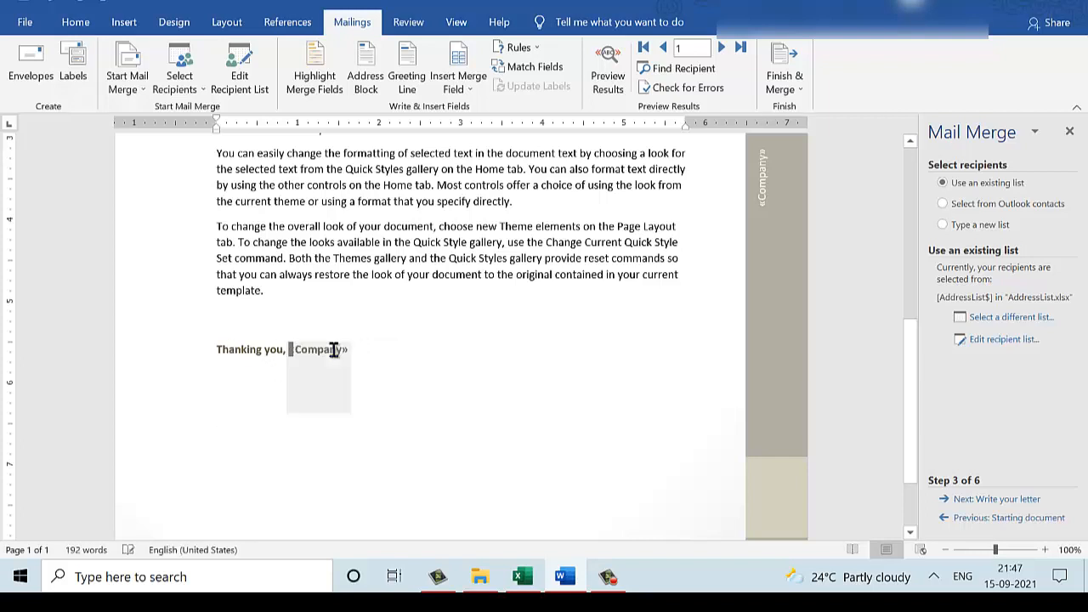
{"action": "key", "text": "Return"}
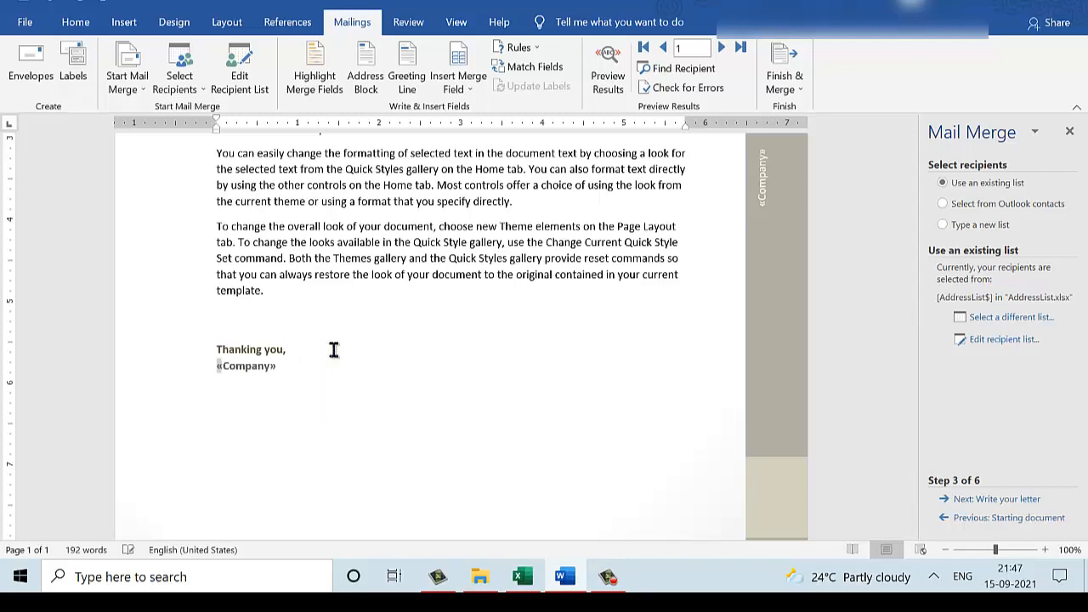
Step: Advance the mail merge wizard through the letter-writing stage to preview the first recipient's letter
{"action": "scroll", "coordinate": [333, 349], "scroll_direction": "up", "scroll_amount": 7}
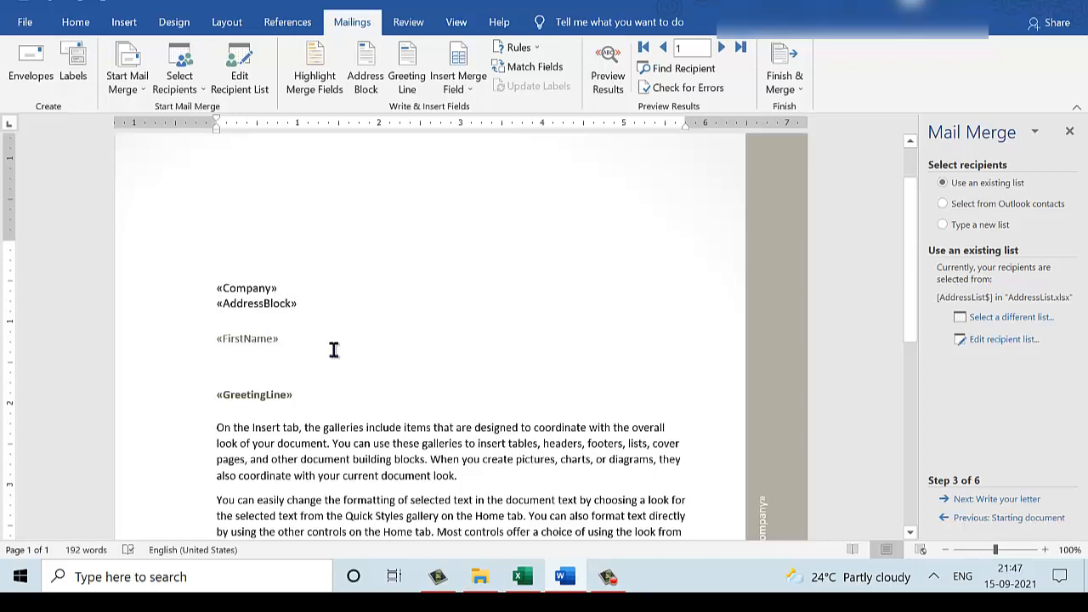
{"action": "left_click", "coordinate": [1004, 503]}
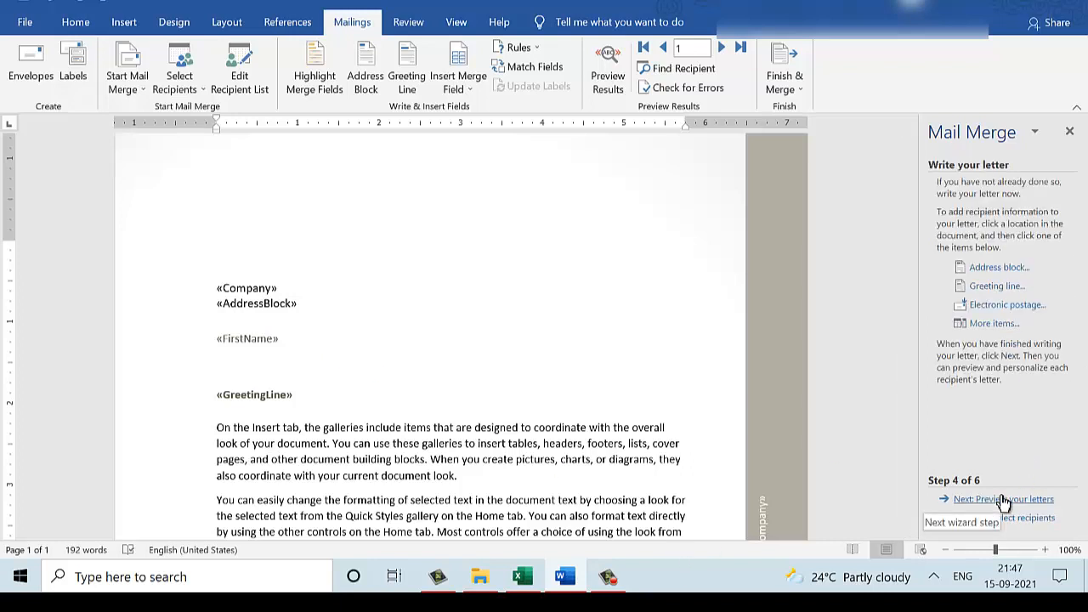
{"action": "left_click", "coordinate": [1004, 501]}
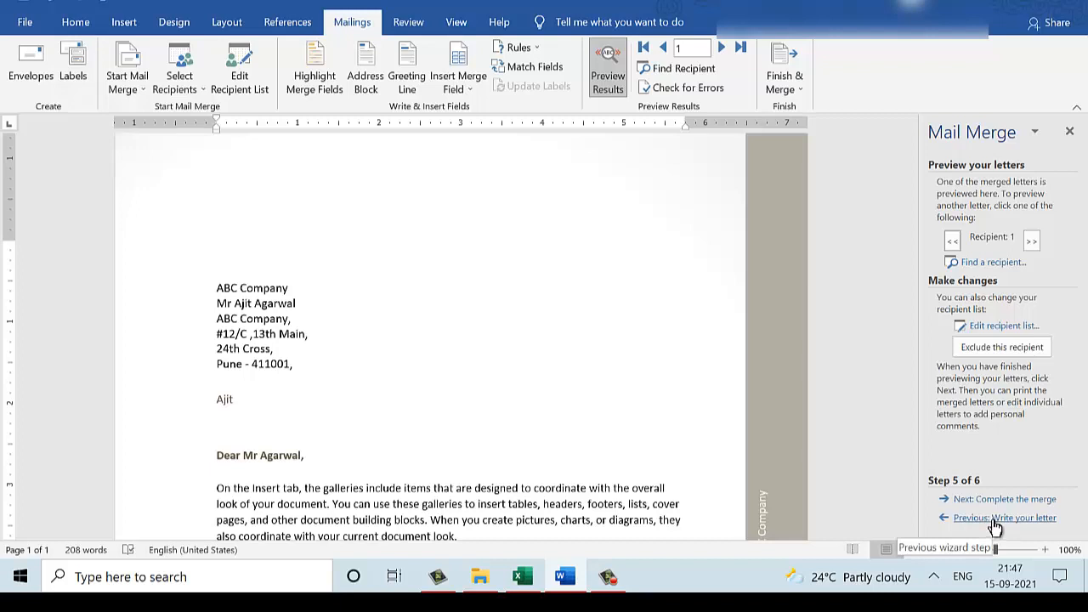
Step: Return to the letter-writing stage and insert a blank line between the Company and AddressBlock fields
{"action": "left_click", "coordinate": [996, 520]}
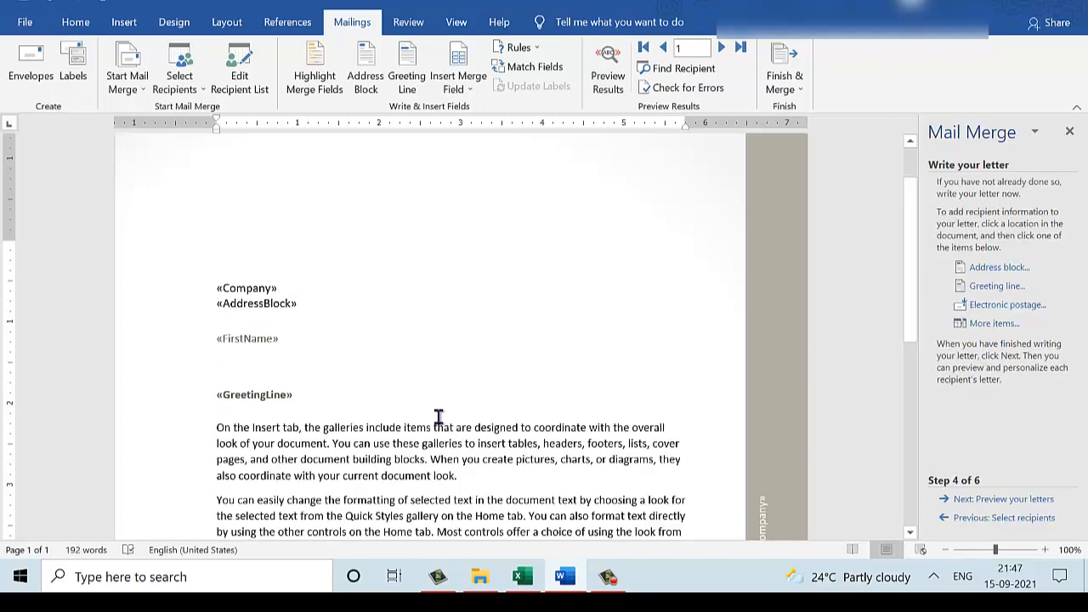
{"action": "left_click", "coordinate": [337, 286]}
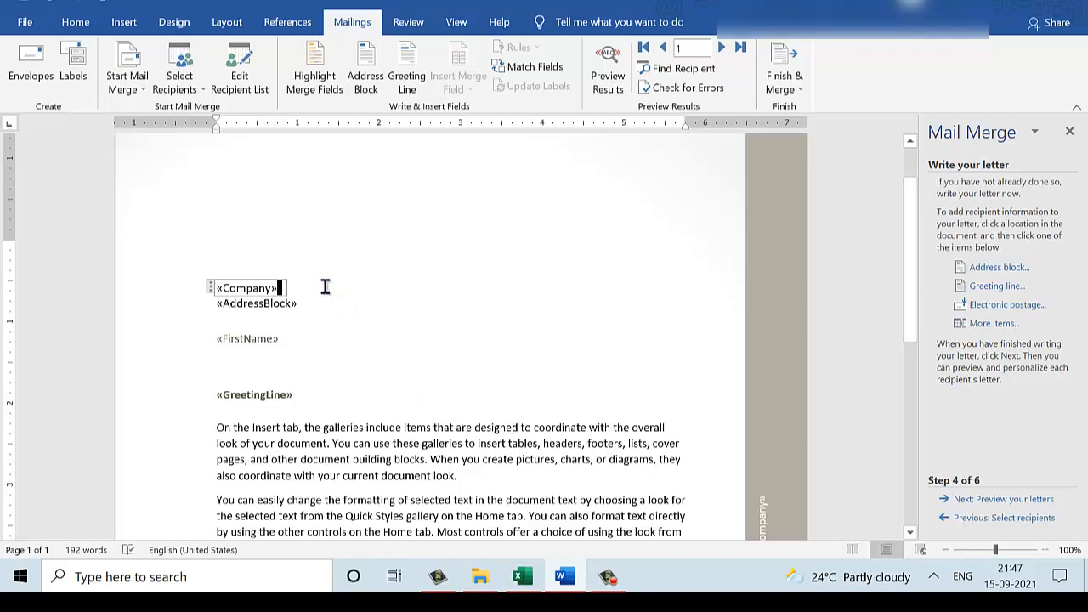
{"action": "left_click", "coordinate": [206, 304]}
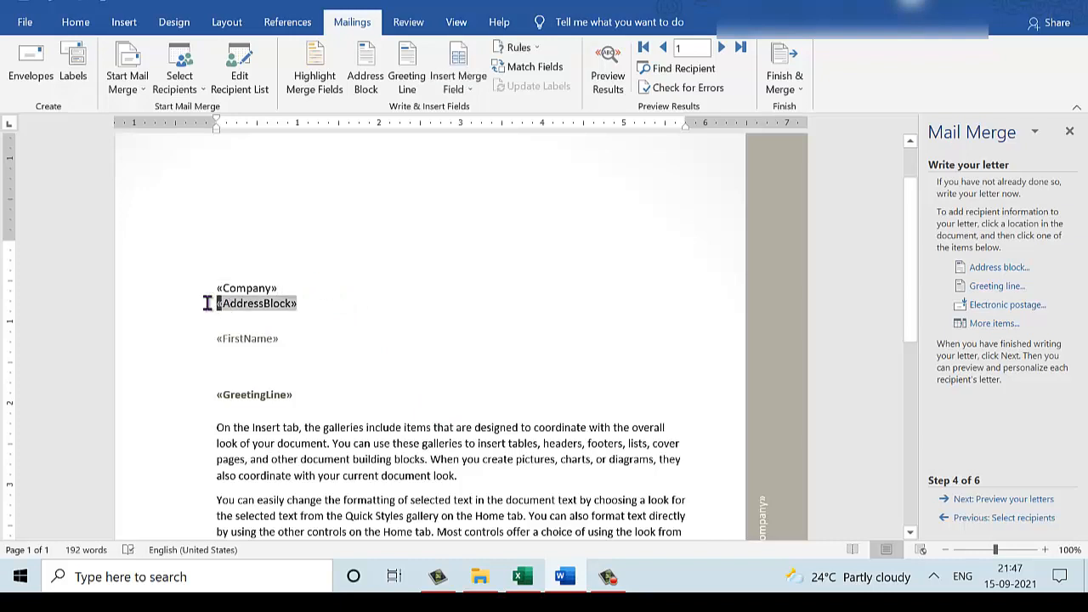
{"action": "key", "text": "Return"}
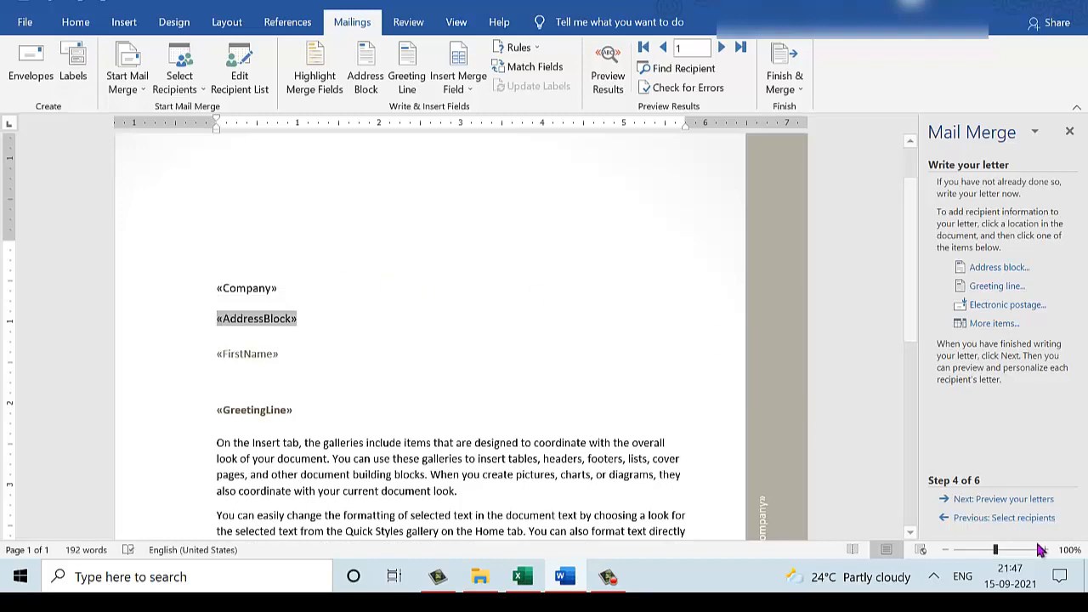
Step: Preview the first recipient's letter again, checking it from the address block down to the closing
{"action": "left_click", "coordinate": [1016, 500]}
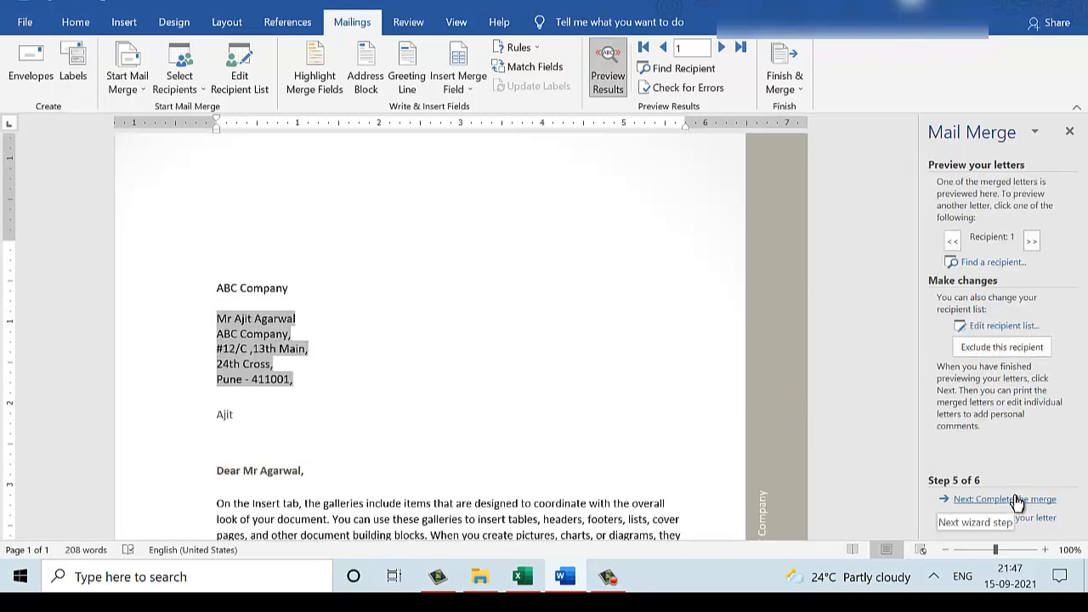
{"action": "scroll", "coordinate": [1016, 502], "scroll_direction": "down", "scroll_amount": 9}
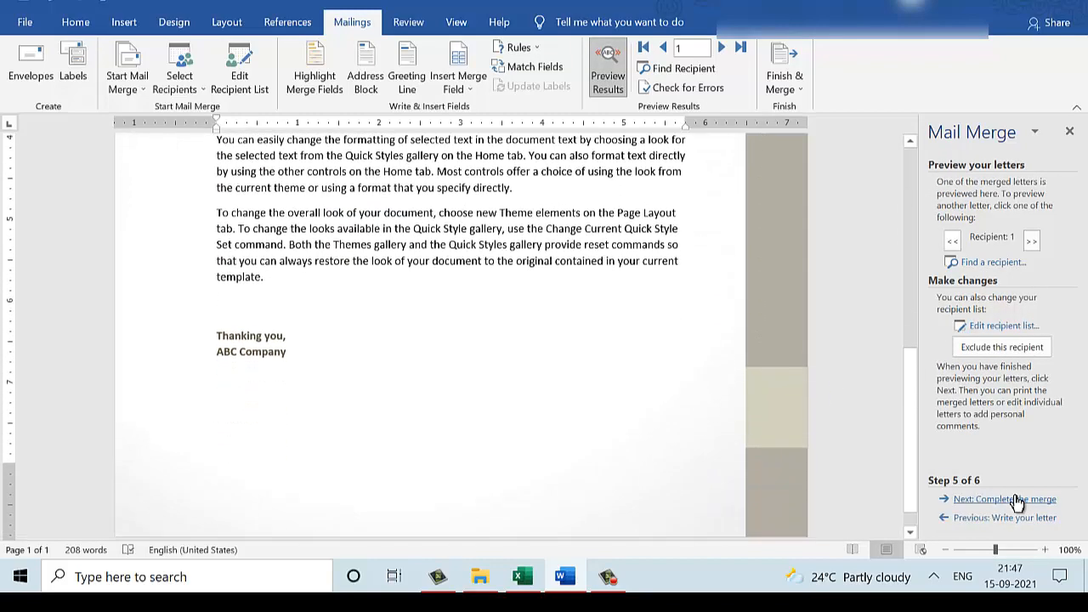
{"action": "scroll", "coordinate": [1015, 501], "scroll_direction": "up", "scroll_amount": 9}
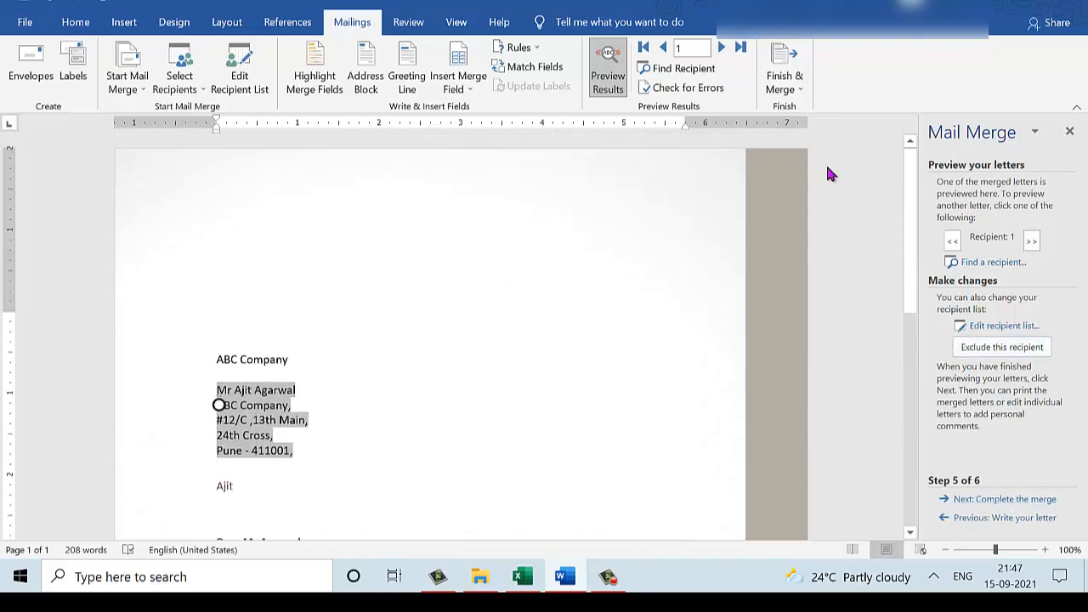
Step: Finish the merge to individual editable letters in a new document, using records 1 to 5
{"action": "left_click", "coordinate": [786, 78]}
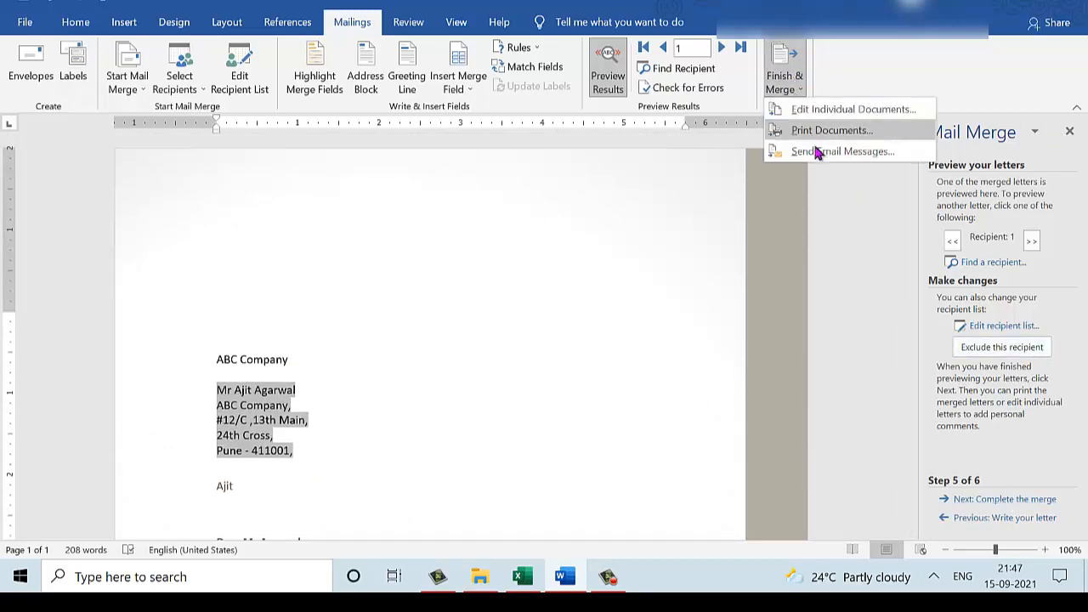
{"action": "left_click", "coordinate": [814, 109]}
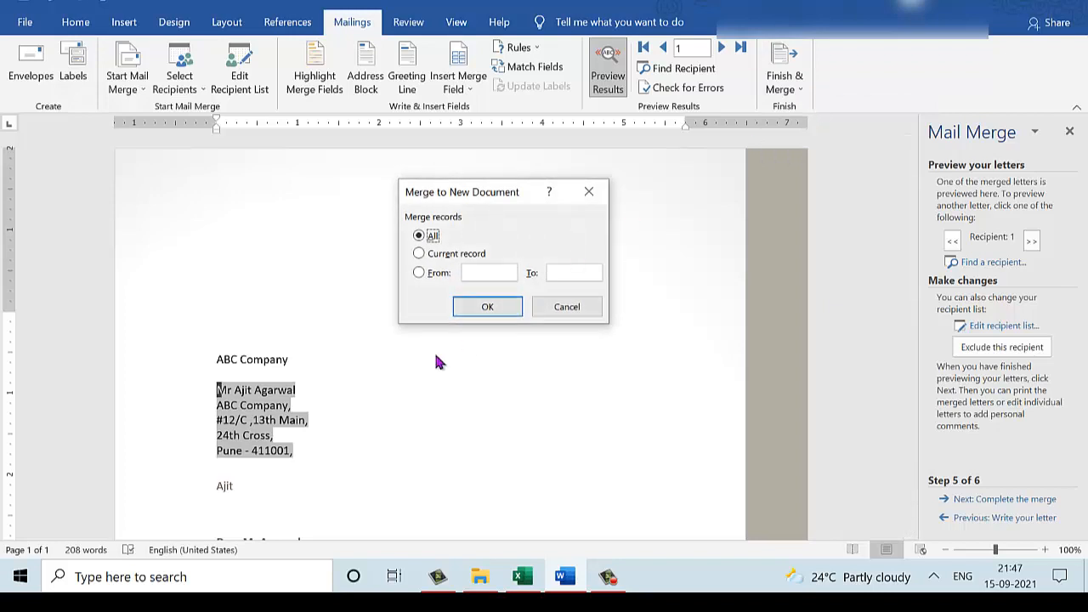
{"action": "left_click", "coordinate": [440, 274]}
{"action": "type", "text": "1"}
{"action": "left_click", "coordinate": [579, 267]}
{"action": "type", "text": "5"}
{"action": "left_click", "coordinate": [487, 304]}
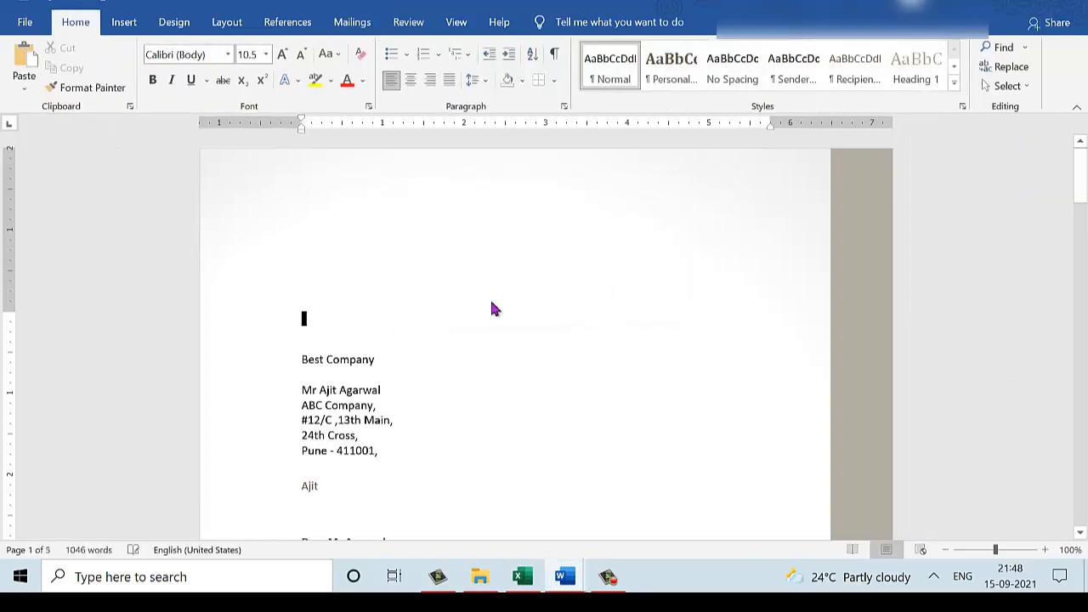
Step: Review the addresses, greetings and closings of the merged letters in the new document
{"action": "scroll", "coordinate": [491, 304], "scroll_direction": "down", "scroll_amount": 5}
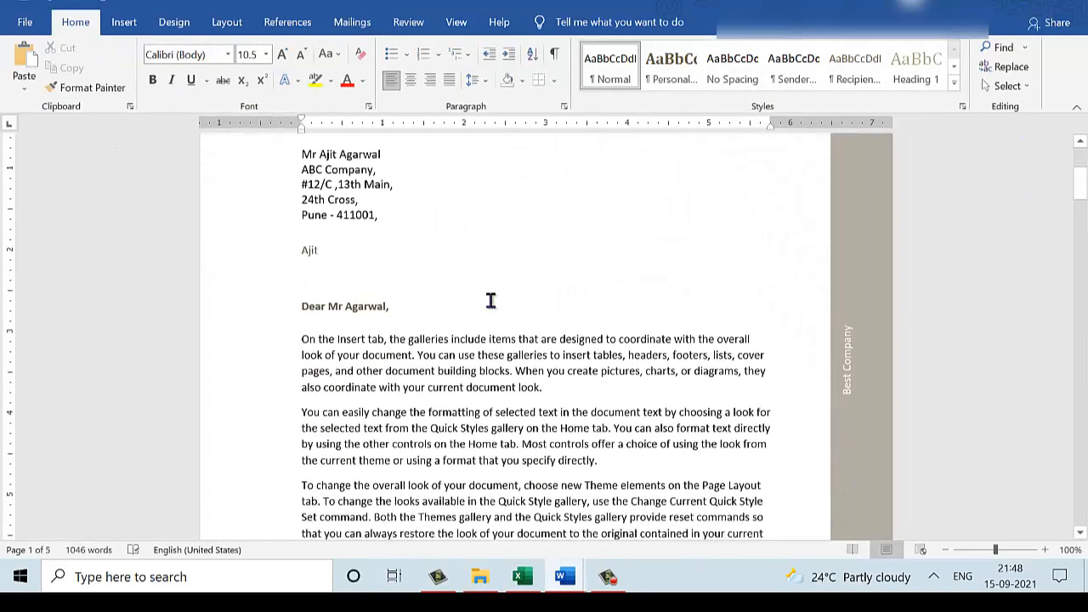
{"action": "scroll", "coordinate": [490, 300], "scroll_direction": "down", "scroll_amount": 13}
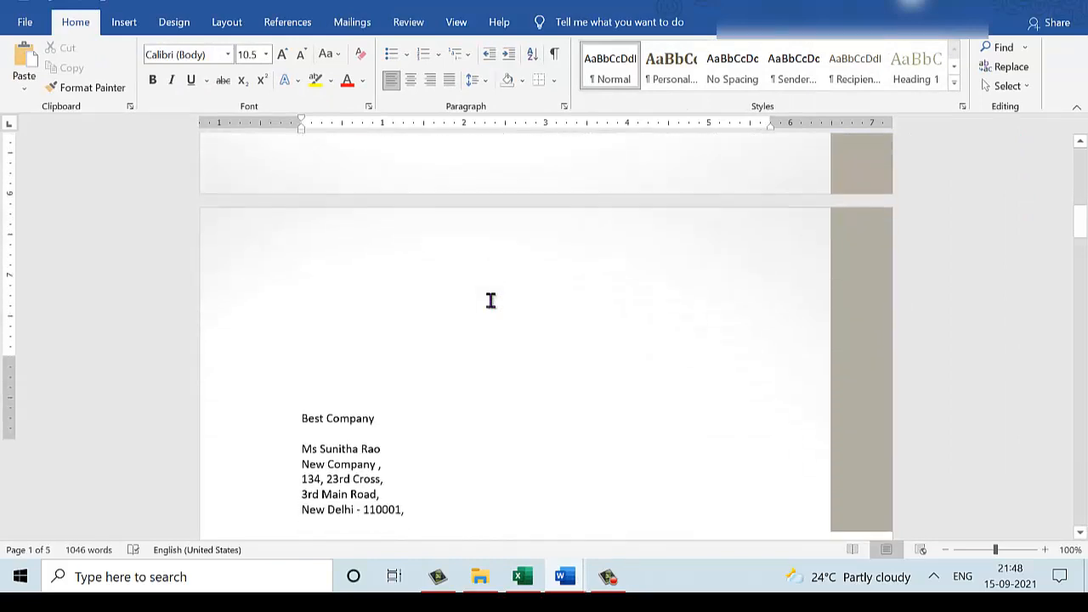
{"action": "scroll", "coordinate": [491, 300], "scroll_direction": "down", "scroll_amount": 15}
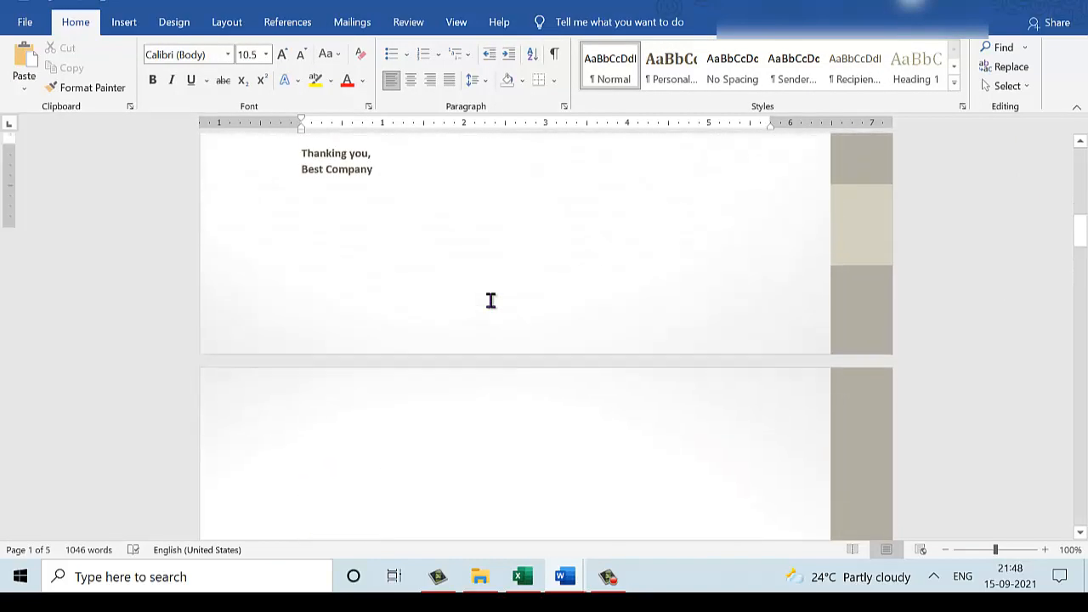
{"action": "scroll", "coordinate": [490, 300], "scroll_direction": "up", "scroll_amount": 15}
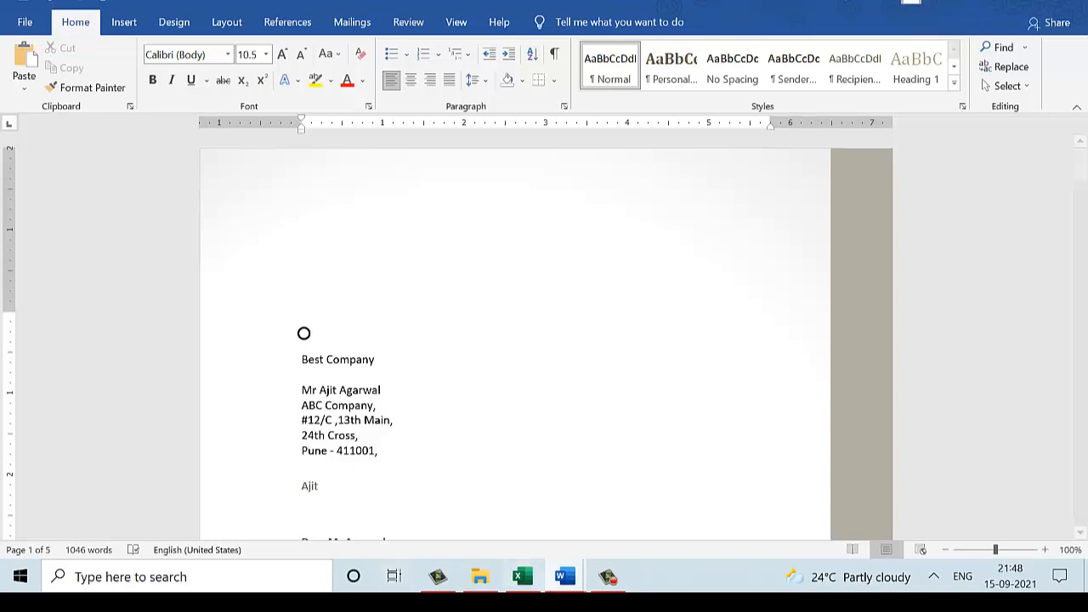
{"action": "left_click", "coordinate": [608, 579]}
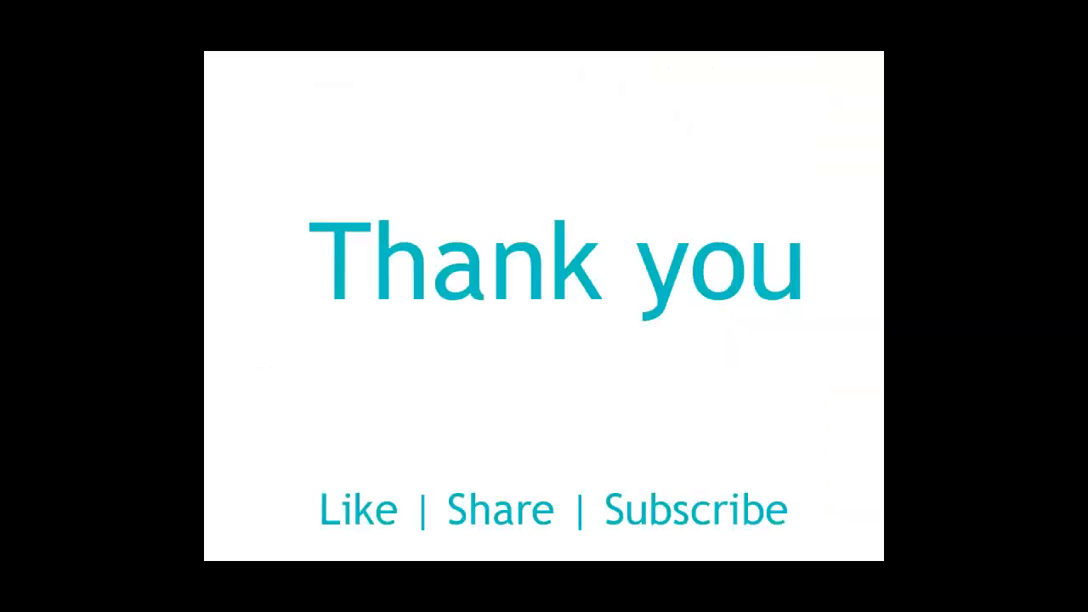